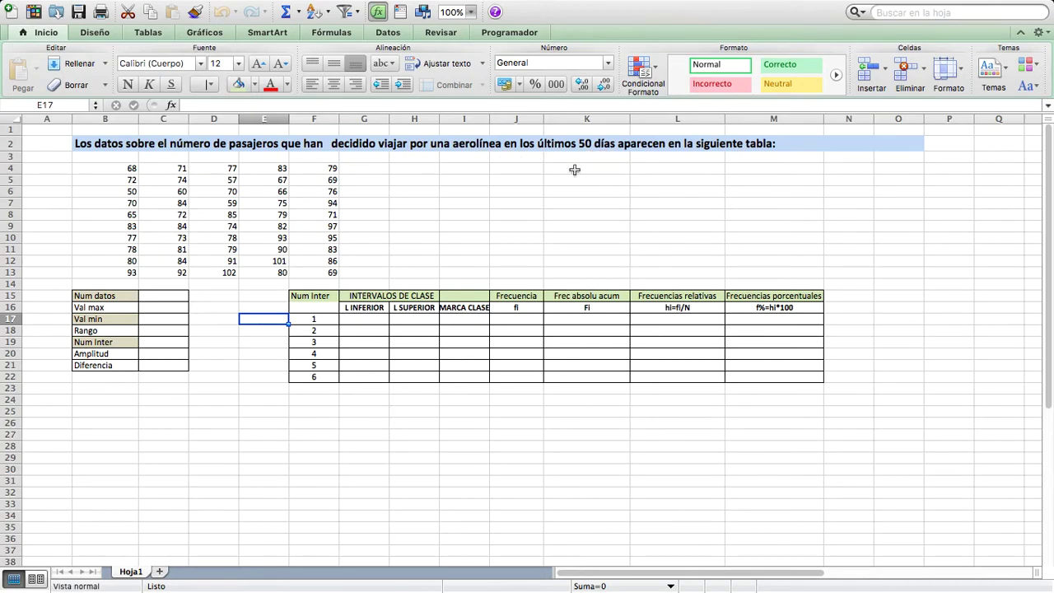
{"action": "left_click", "coordinate": [120, 167]}
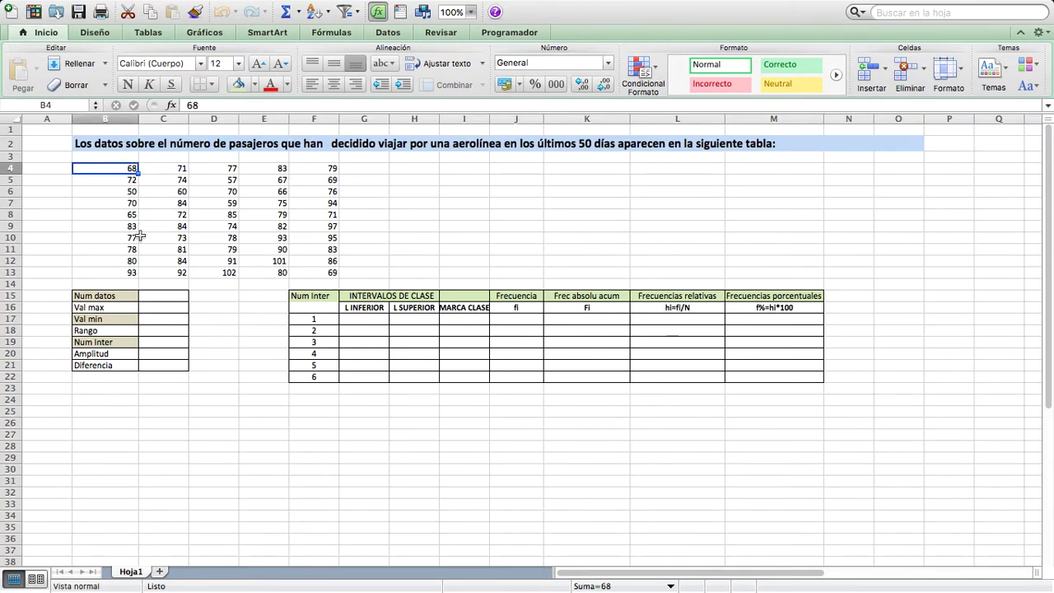
{"action": "left_click", "coordinate": [321, 269]}
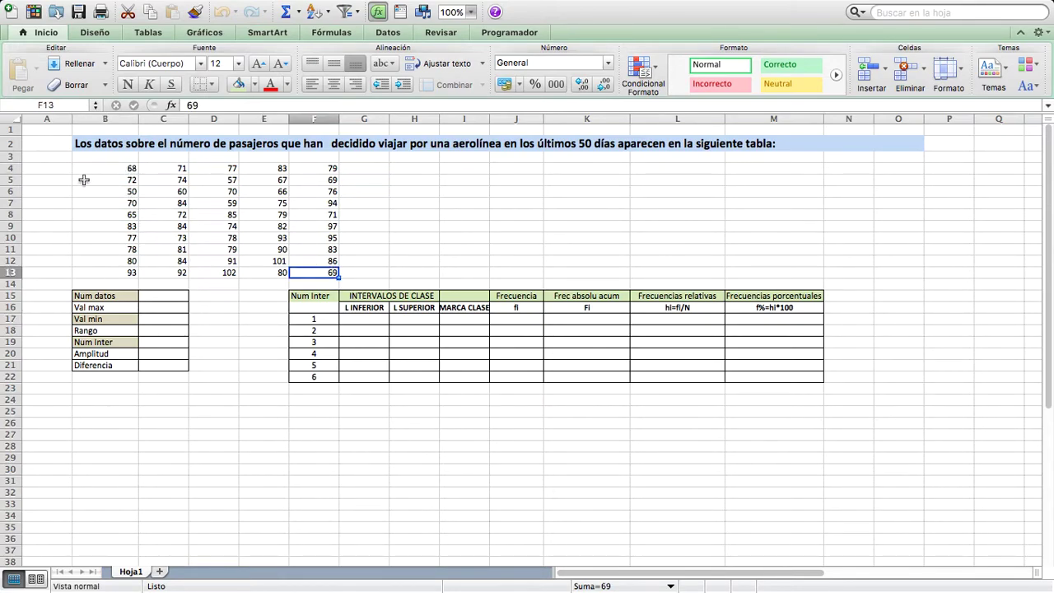
{"action": "left_click", "coordinate": [113, 167]}
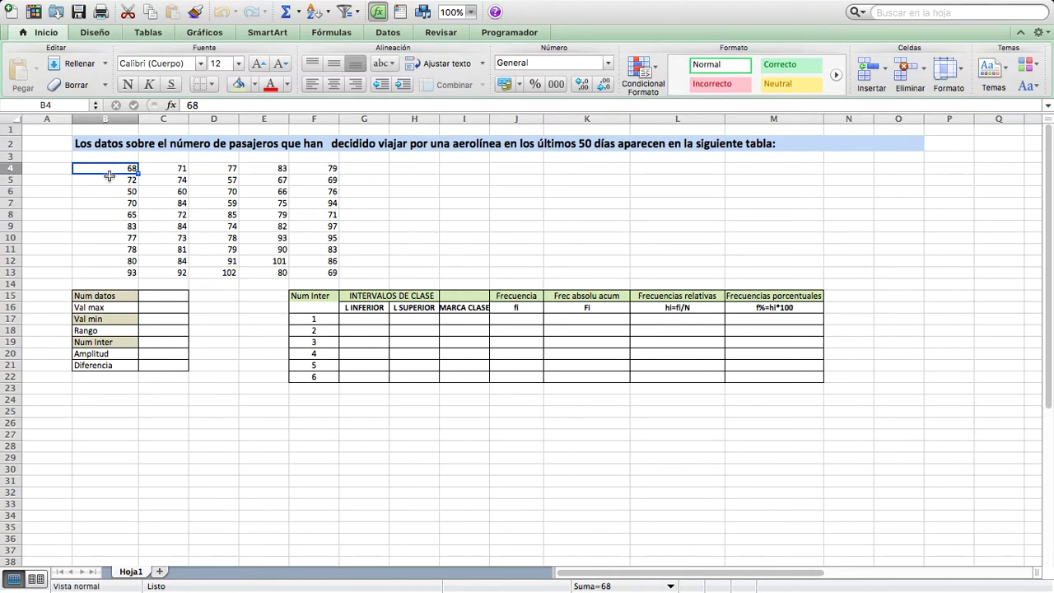
{"action": "left_click", "coordinate": [113, 180]}
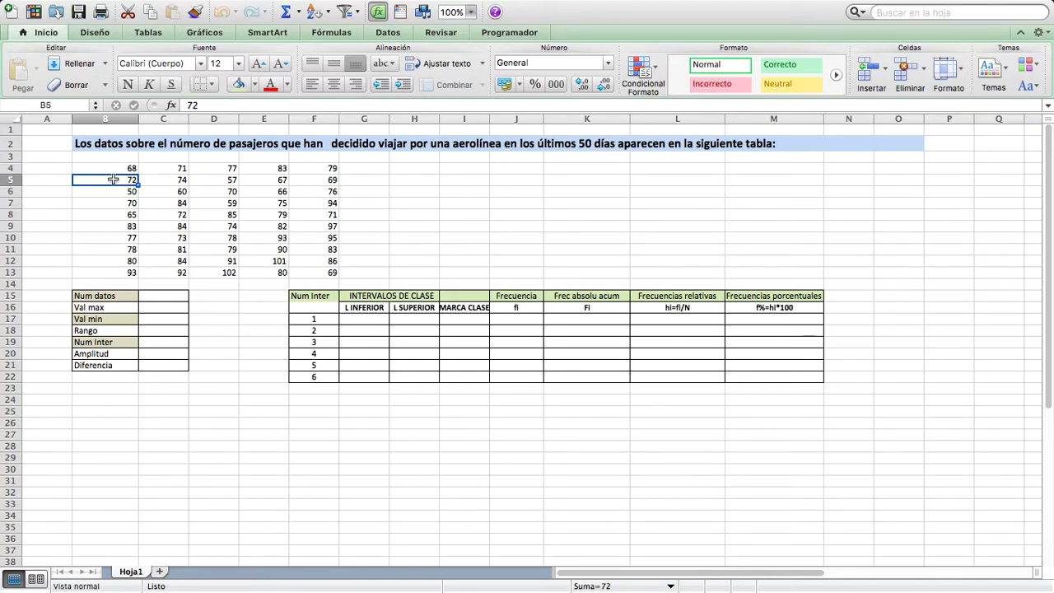
{"action": "left_click", "coordinate": [324, 272]}
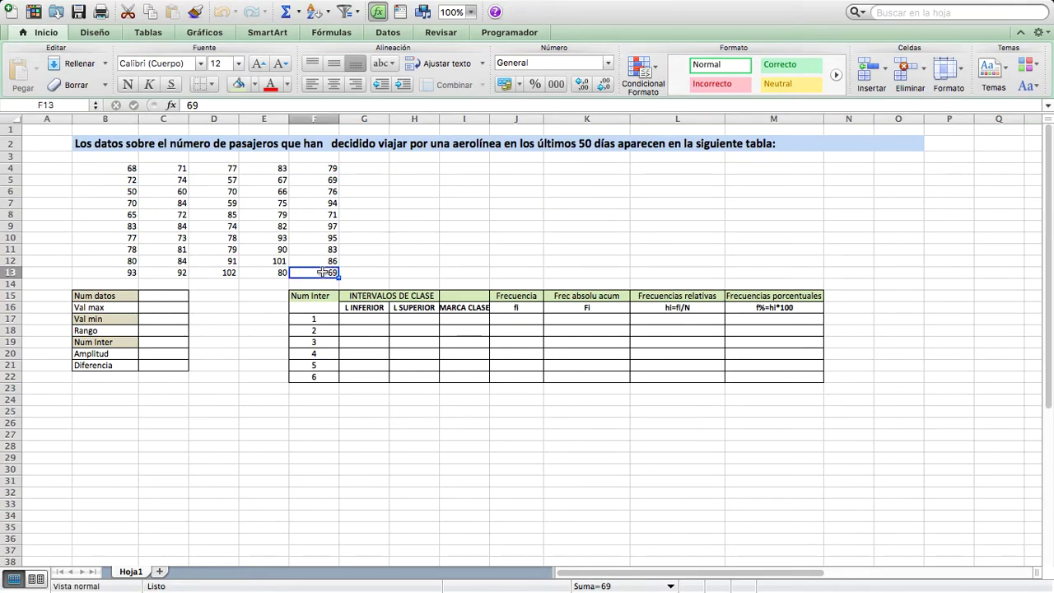
Count the passenger data in the Num datos cell C15 with =CONTAR(B4:F13).
{"action": "left_click", "coordinate": [155, 296]}
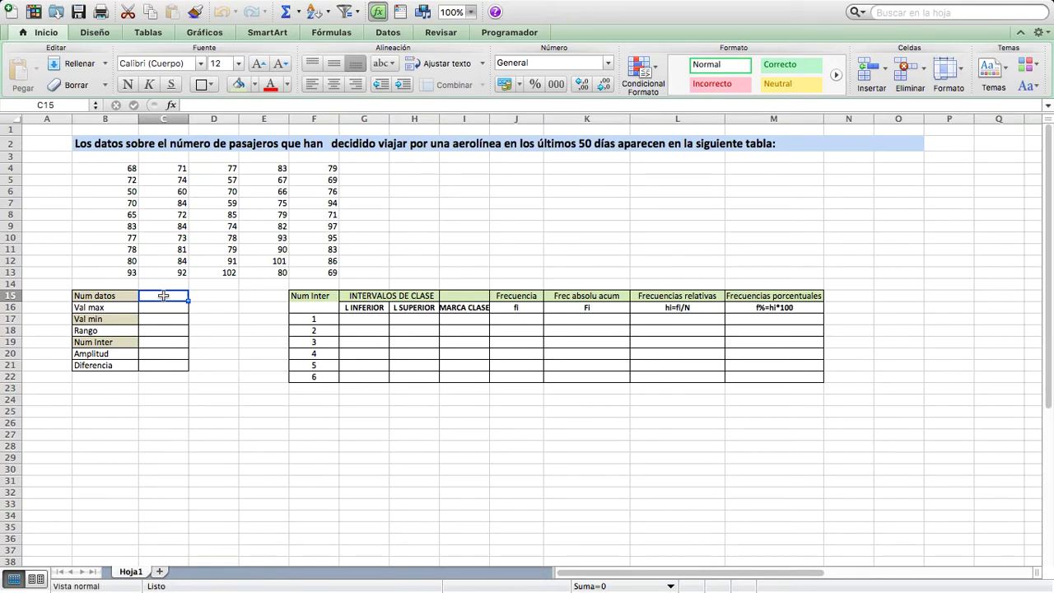
{"action": "type", "text": "="}
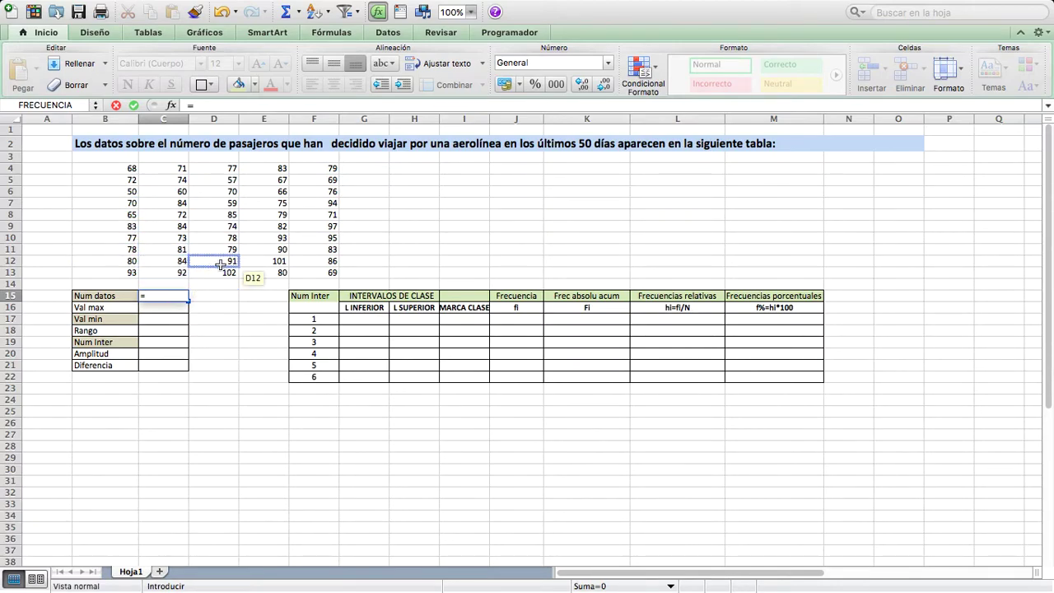
{"action": "type", "text": "con"}
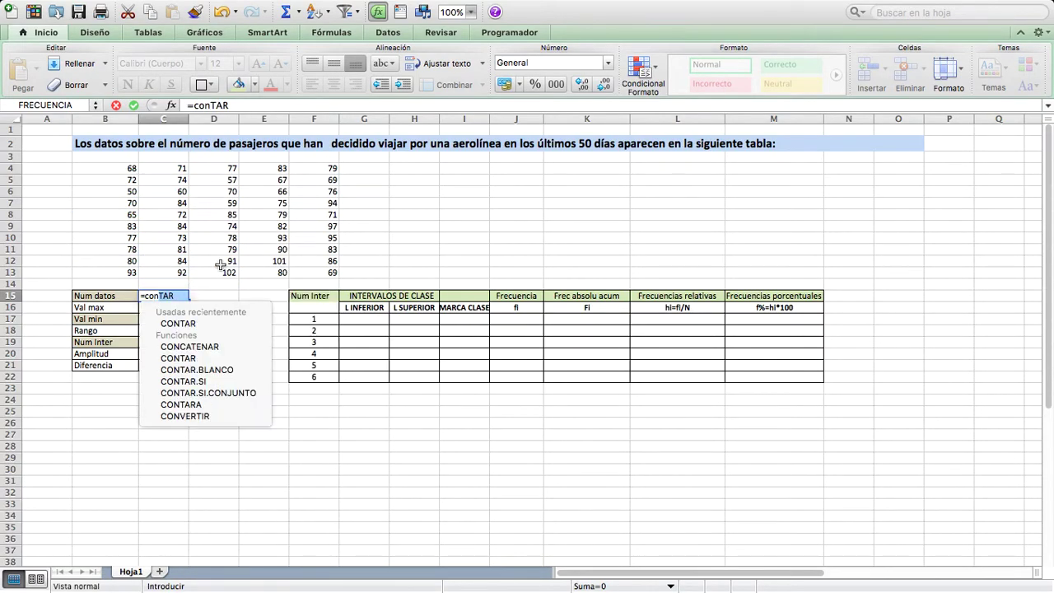
{"action": "double_click", "coordinate": [183, 324]}
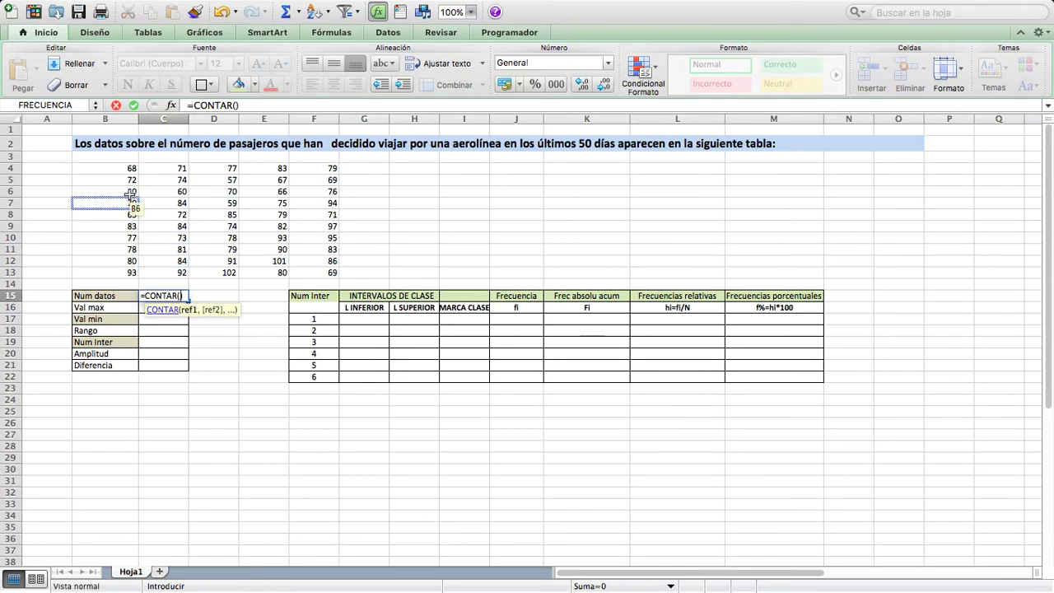
{"action": "left_click_drag", "start_coordinate": [123, 170], "coordinate": [307, 274]}
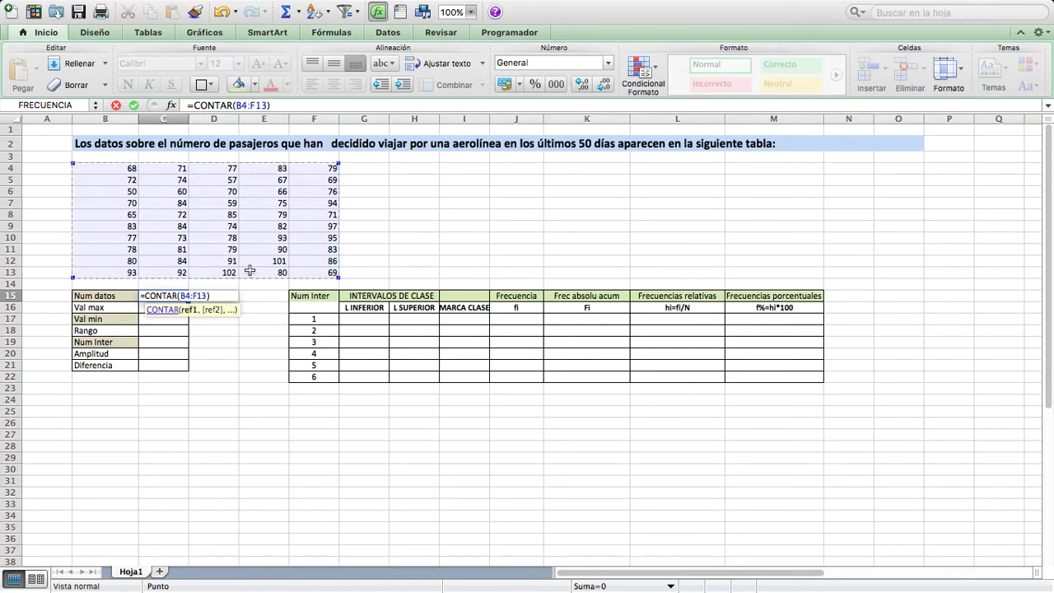
{"action": "key", "text": "Return"}
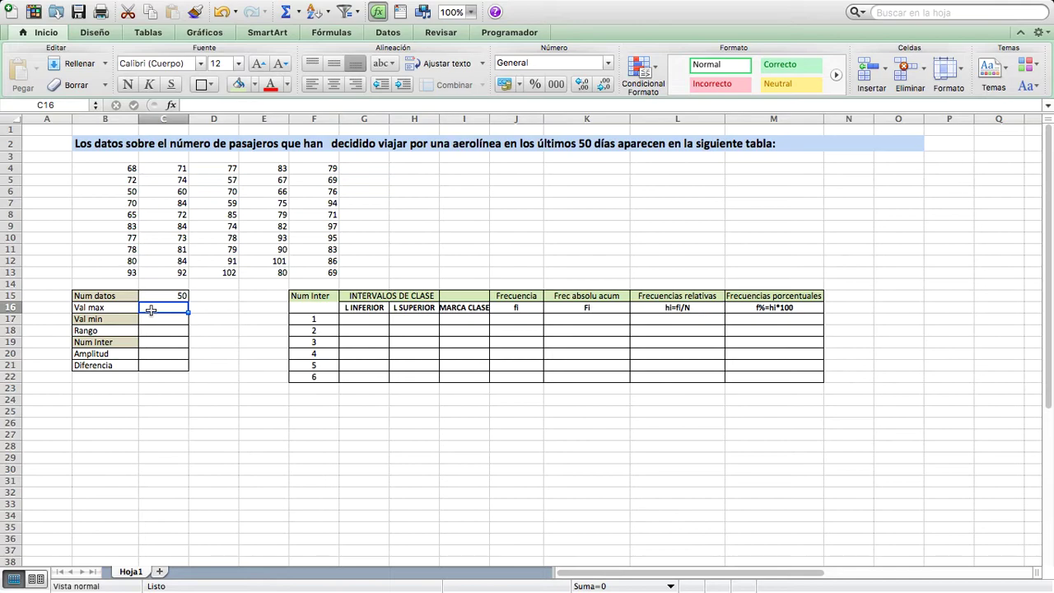
Calculate the maximum of the passenger data in the Val max cell C16 with =MAX(B4:F13).
{"action": "type", "text": "=m"}
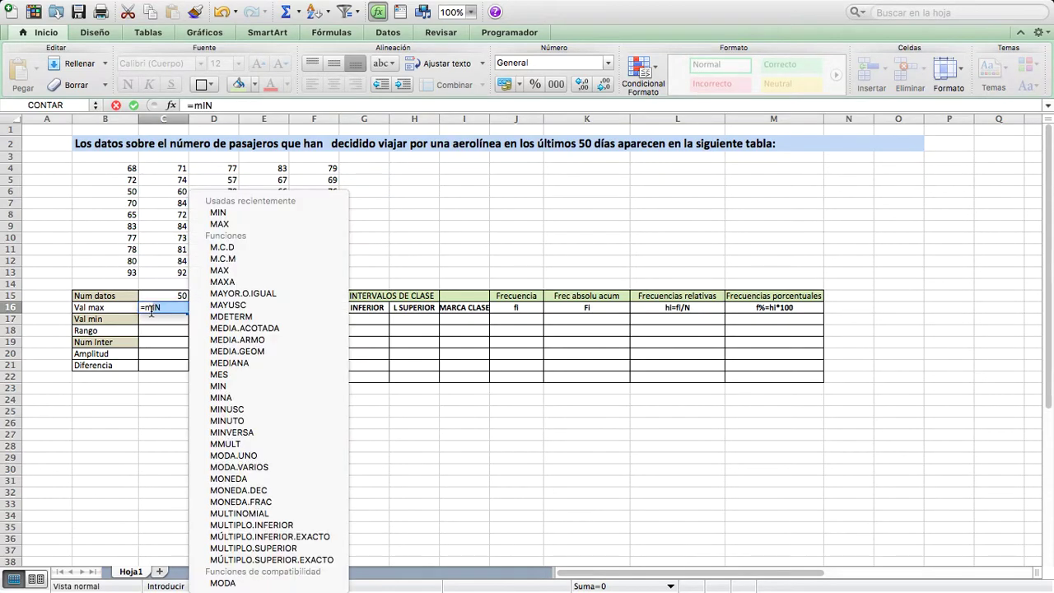
{"action": "type", "text": "ax"}
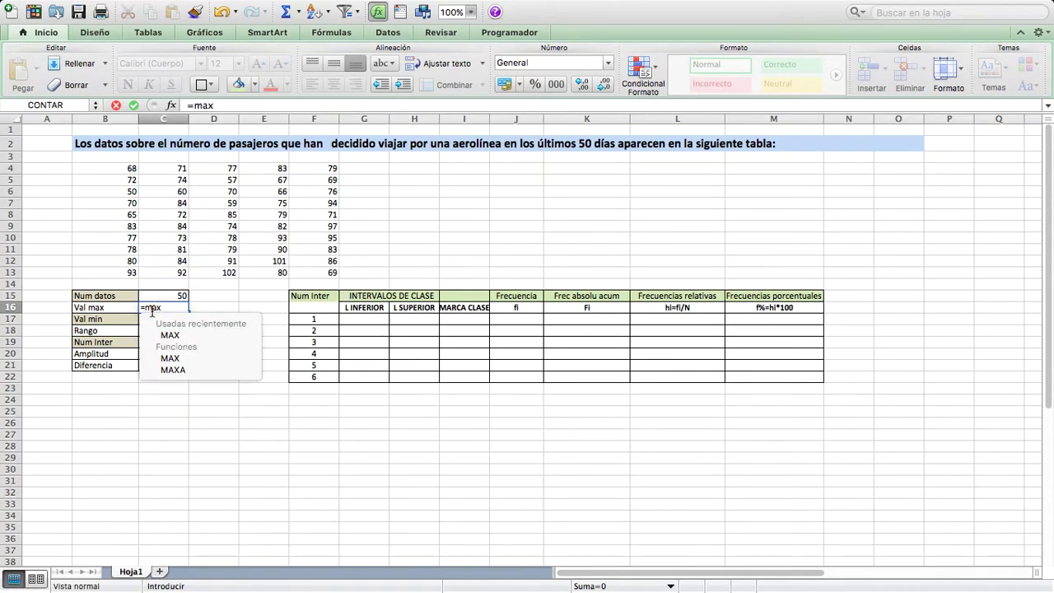
{"action": "double_click", "coordinate": [170, 334]}
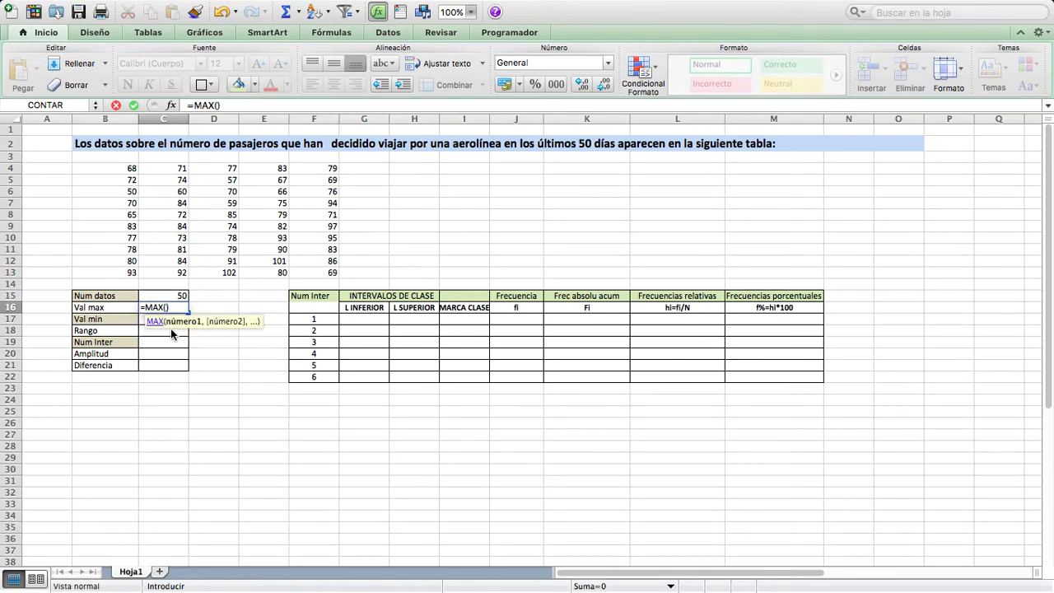
{"action": "mouse_move", "coordinate": [109, 168]}
{"action": "left_mouse_down"}
{"action": "mouse_move", "coordinate": [155, 165]}
{"action": "mouse_move", "coordinate": [233, 184]}
{"action": "mouse_move", "coordinate": [305, 228]}
{"action": "mouse_move", "coordinate": [320, 276]}
{"action": "left_mouse_up"}
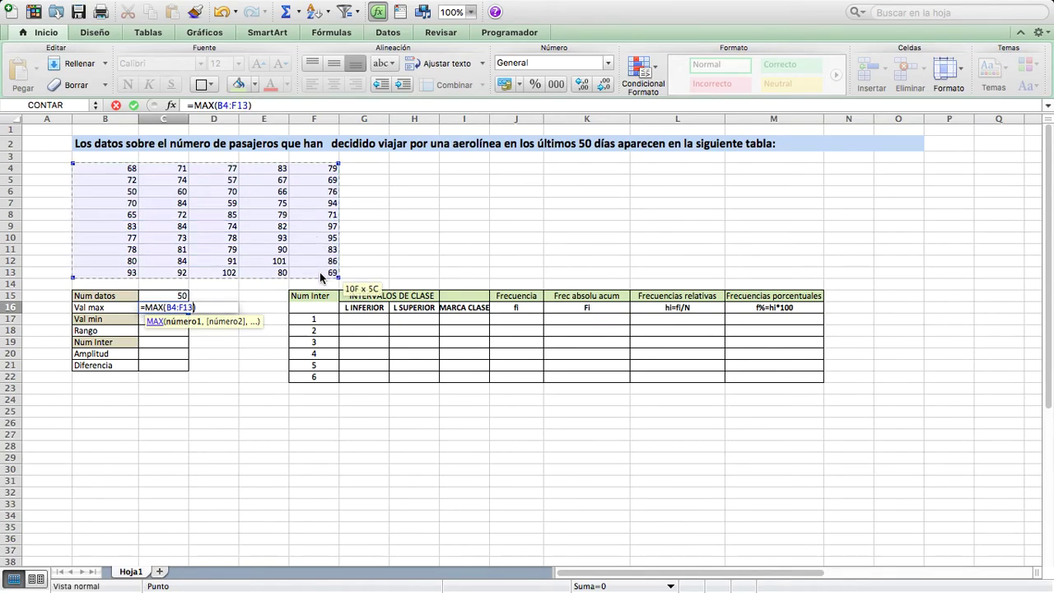
{"action": "key", "text": "Return"}
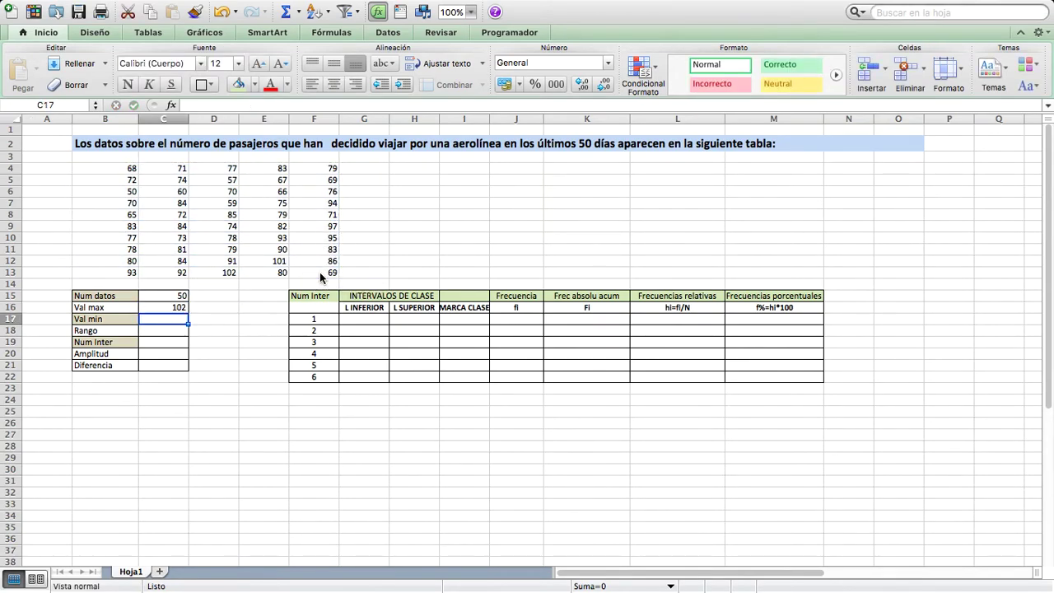
Calculate the minimum in the Val min cell C17 with =MIN(B4:F13) and check it against the data table.
{"action": "type", "text": "="}
{"action": "left_click", "coordinate": [146, 326]}
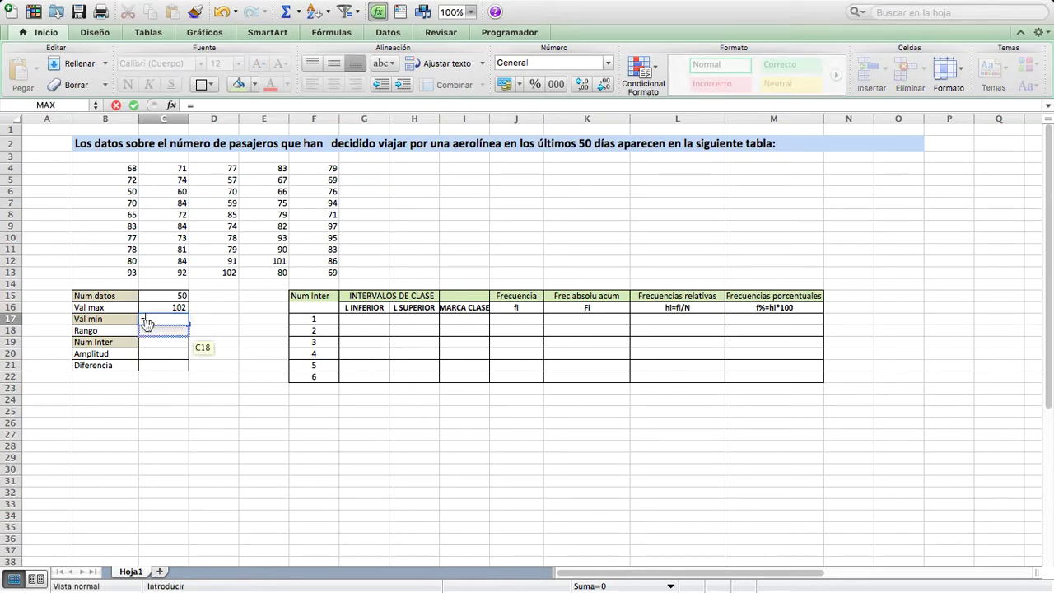
{"action": "type", "text": "min"}
{"action": "double_click", "coordinate": [174, 347]}
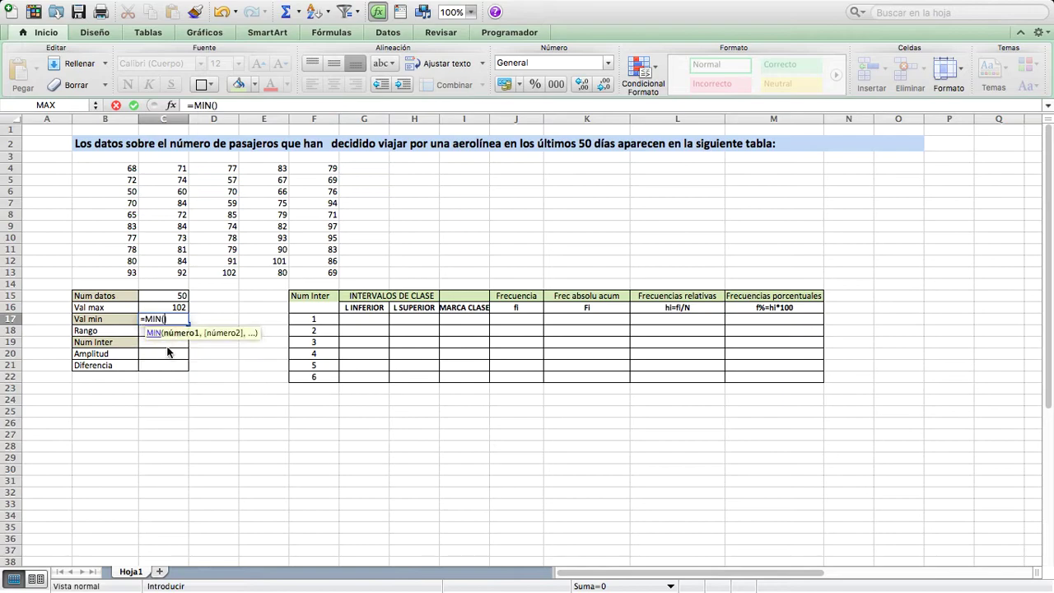
{"action": "left_click_drag", "start_coordinate": [99, 170], "coordinate": [331, 273]}
{"action": "key", "text": "Return"}
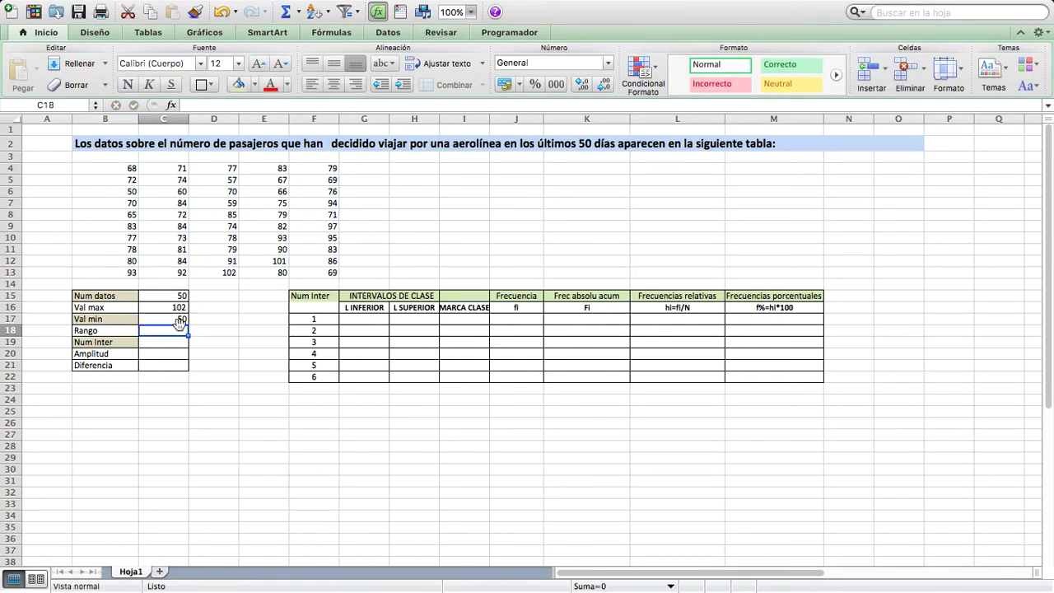
{"action": "left_click", "coordinate": [154, 320]}
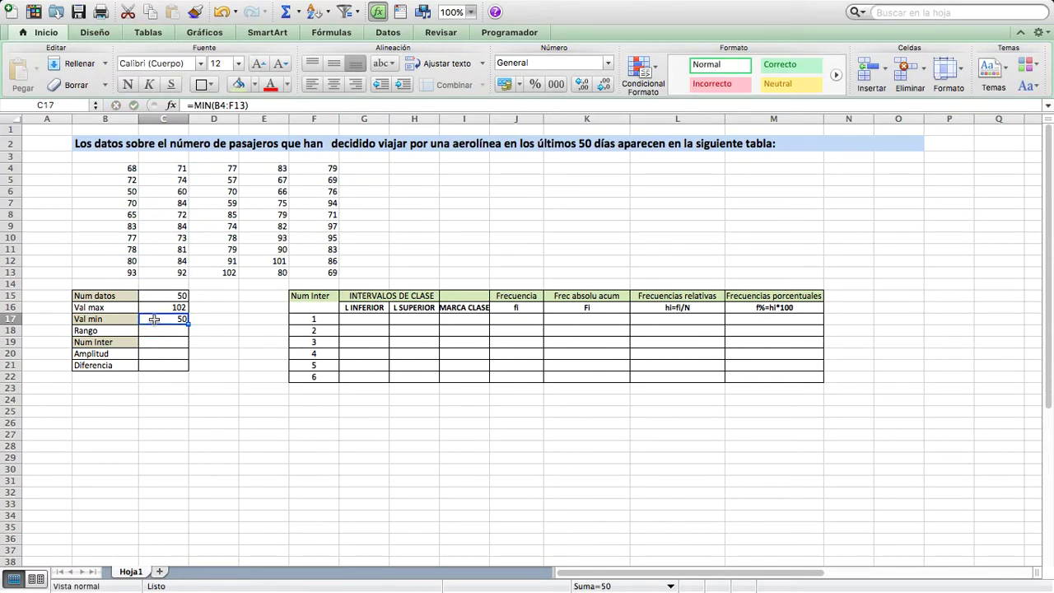
{"action": "left_click", "coordinate": [119, 191]}
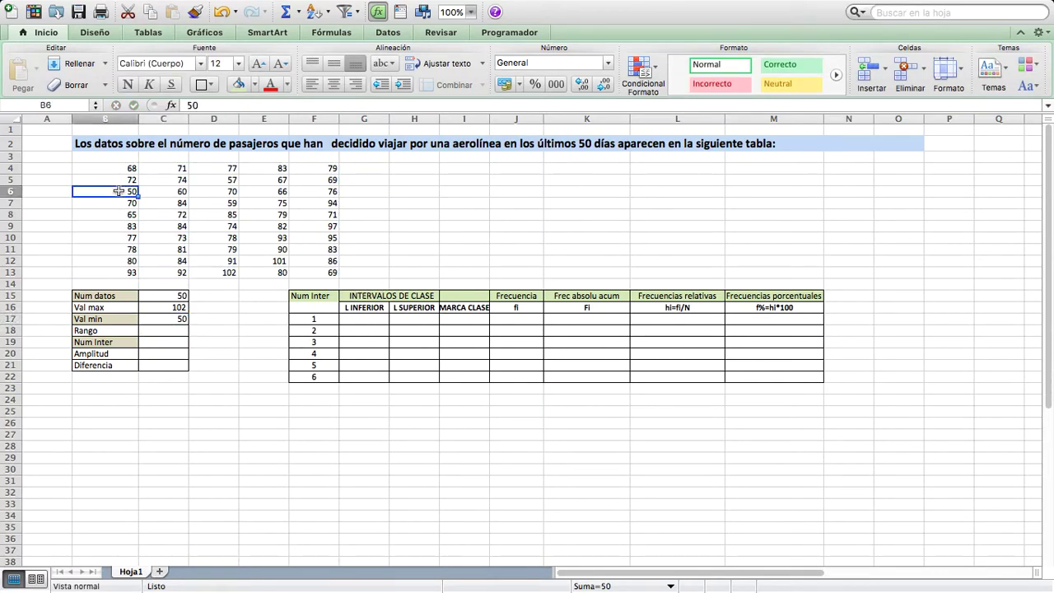
Calculate the range in the Rango cell C18 by subtracting the minimum from the maximum with =C16-C17.
{"action": "left_click", "coordinate": [160, 330]}
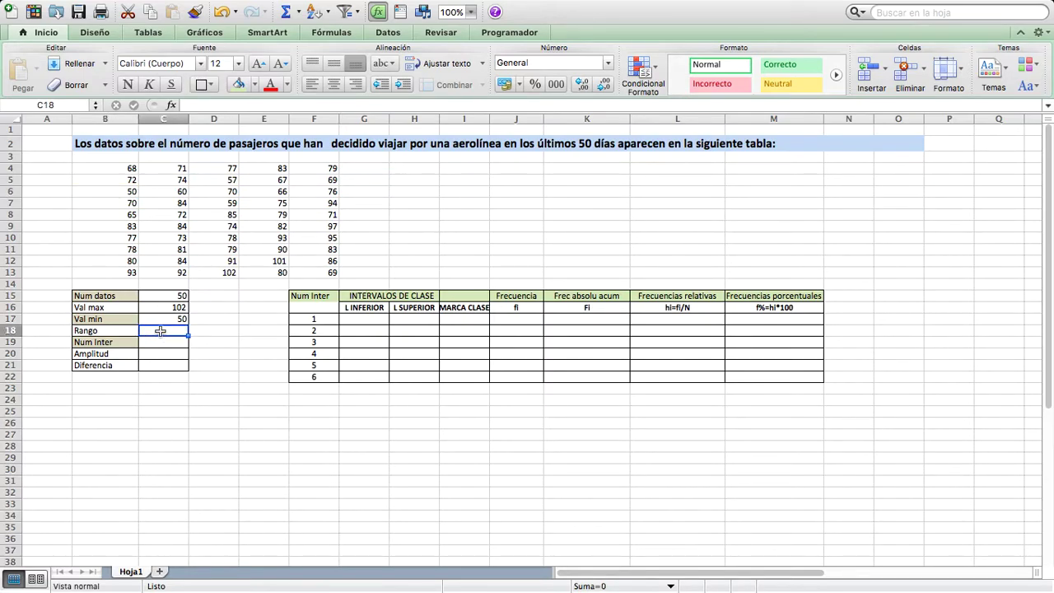
{"action": "type", "text": "="}
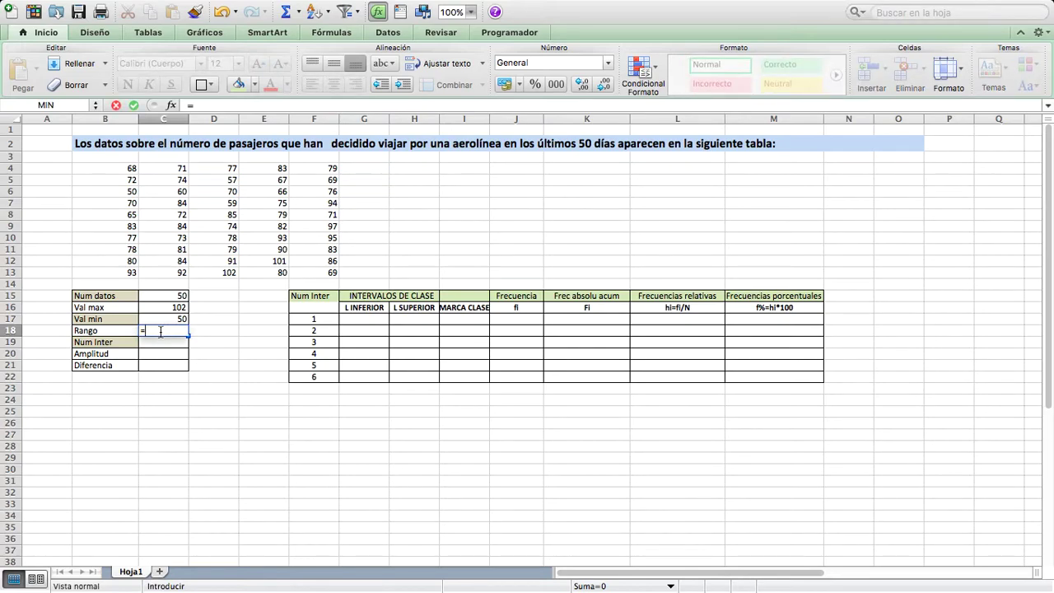
{"action": "left_click", "coordinate": [163, 308]}
{"action": "type", "text": "-"}
{"action": "left_click", "coordinate": [164, 319]}
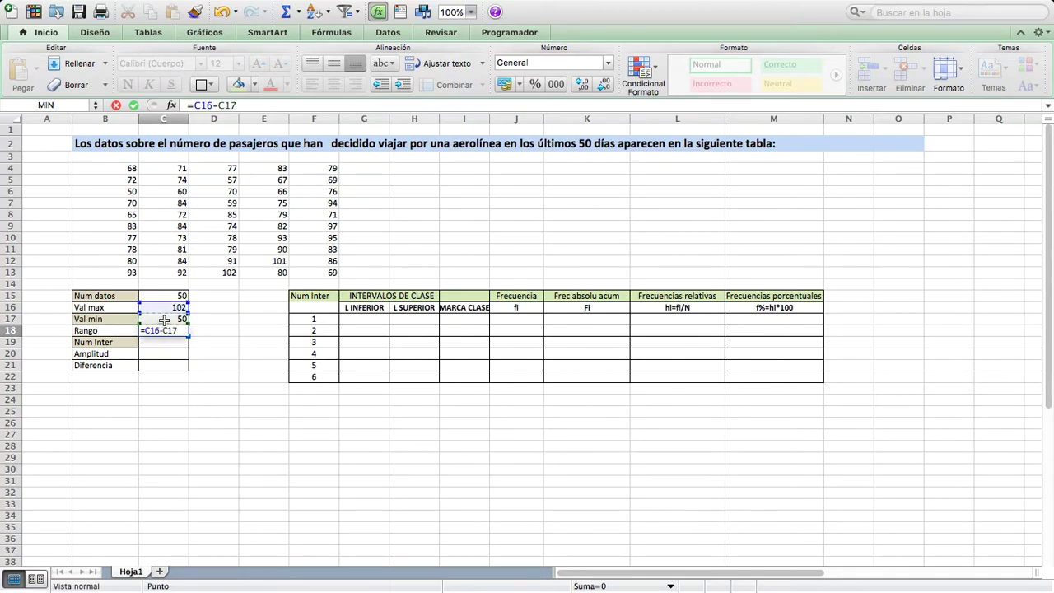
{"action": "key", "text": "Return"}
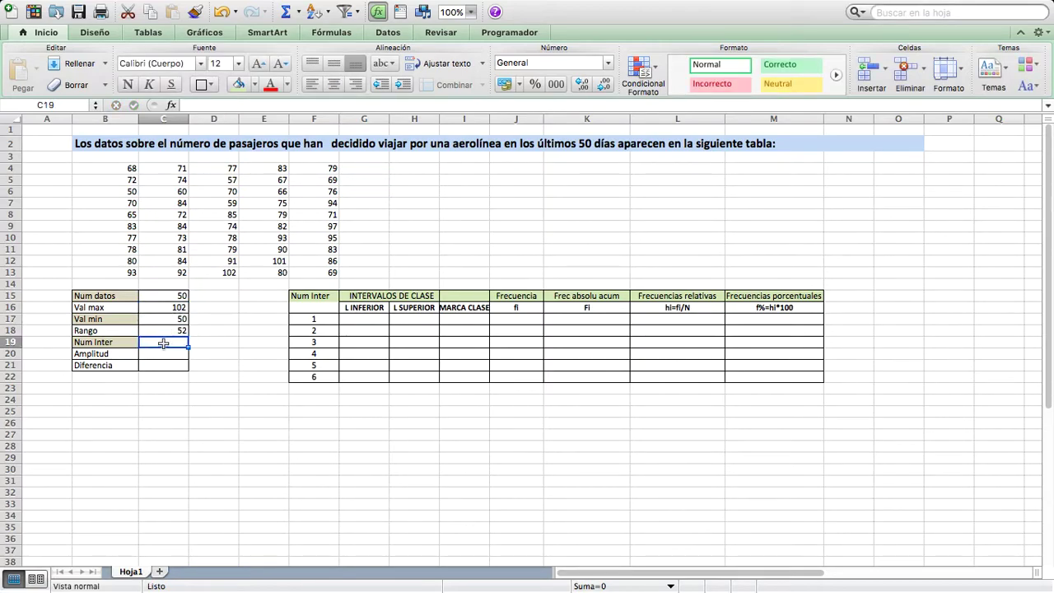
Calculate the number of intervals in the Num Inter cell C19 with the formula =1+3.3*LOG(C15,10).
{"action": "type", "text": "="}
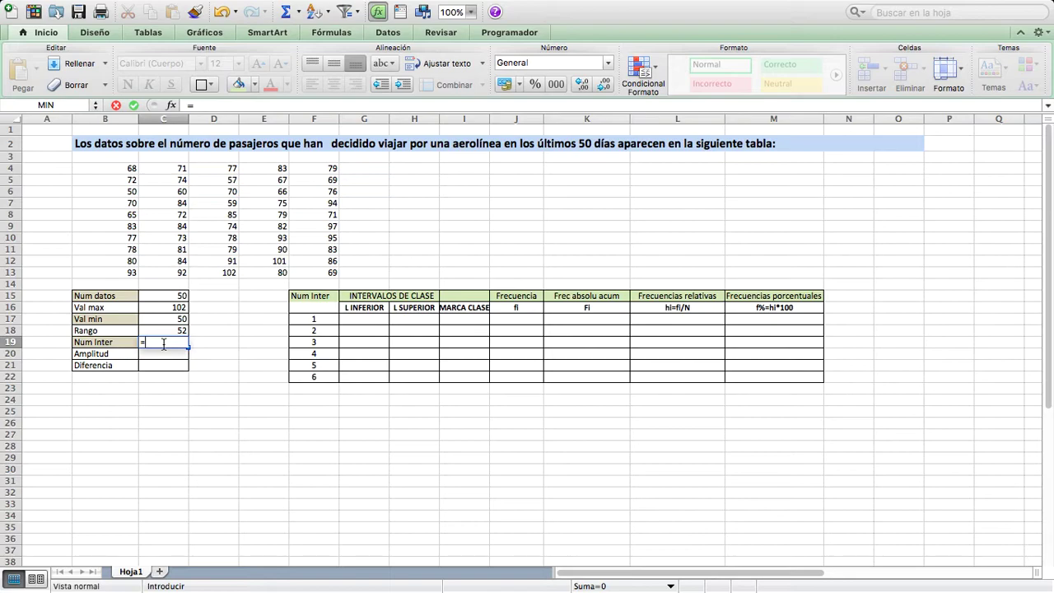
{"action": "type", "text": "3.3*log("}
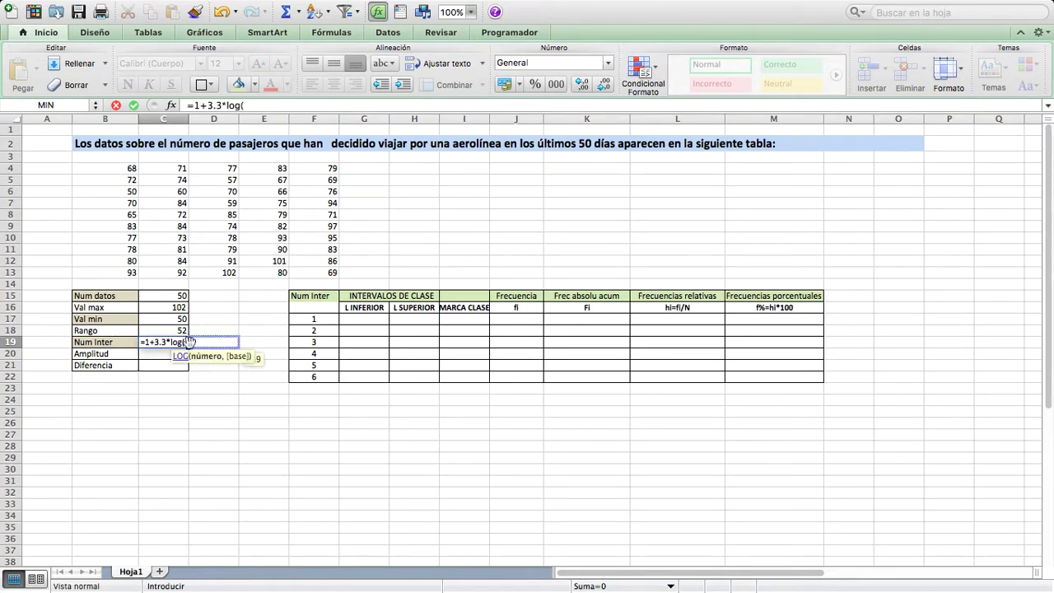
{"action": "left_click", "coordinate": [167, 294]}
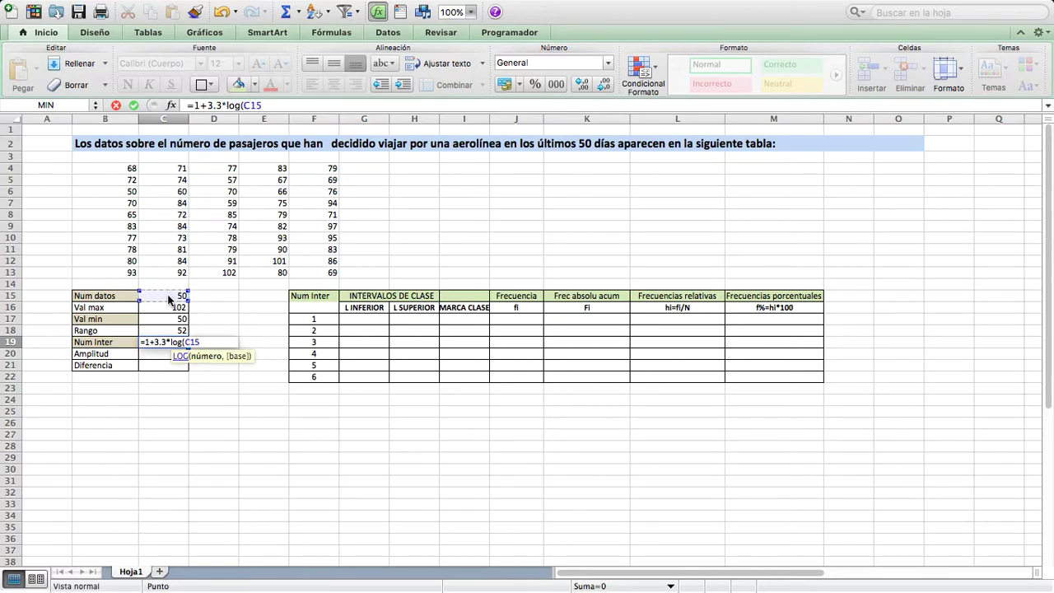
{"action": "type", "text": ",10"}
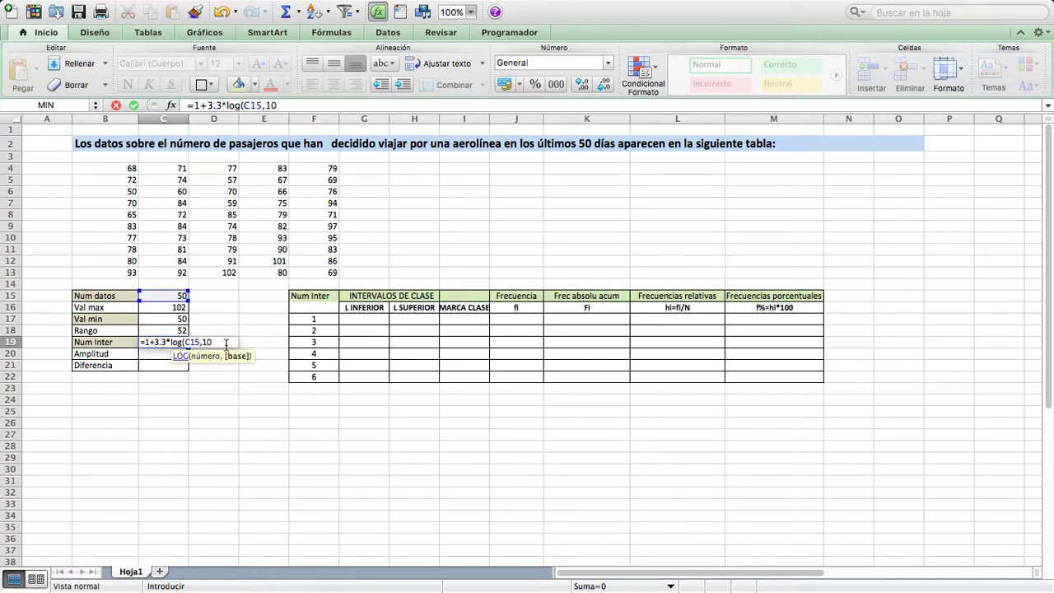
{"action": "type", "text": ")"}
{"action": "key", "text": "Return"}
Enter the whole number of intervals, 6, in cell D19 beside the Num Inter result.
{"action": "left_click", "coordinate": [214, 344]}
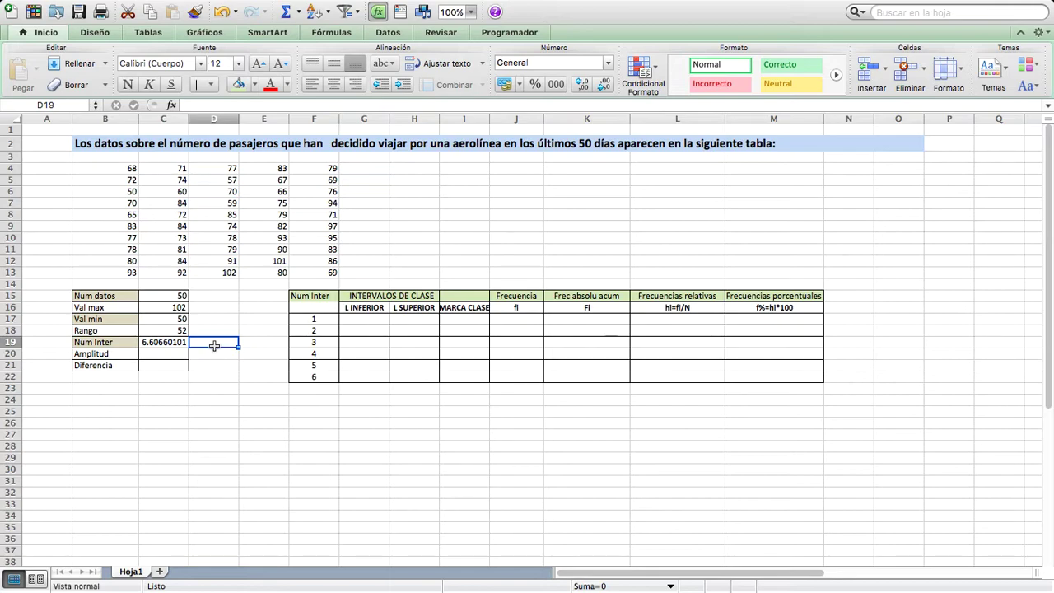
{"action": "type", "text": "6"}
{"action": "key", "text": "Return"}
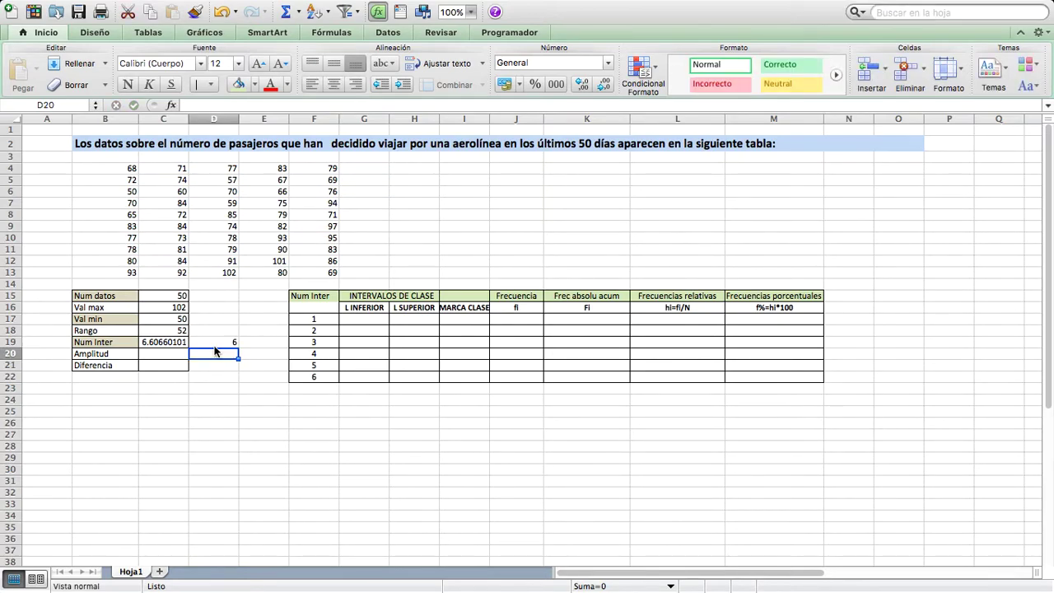
{"action": "left_click", "coordinate": [207, 342]}
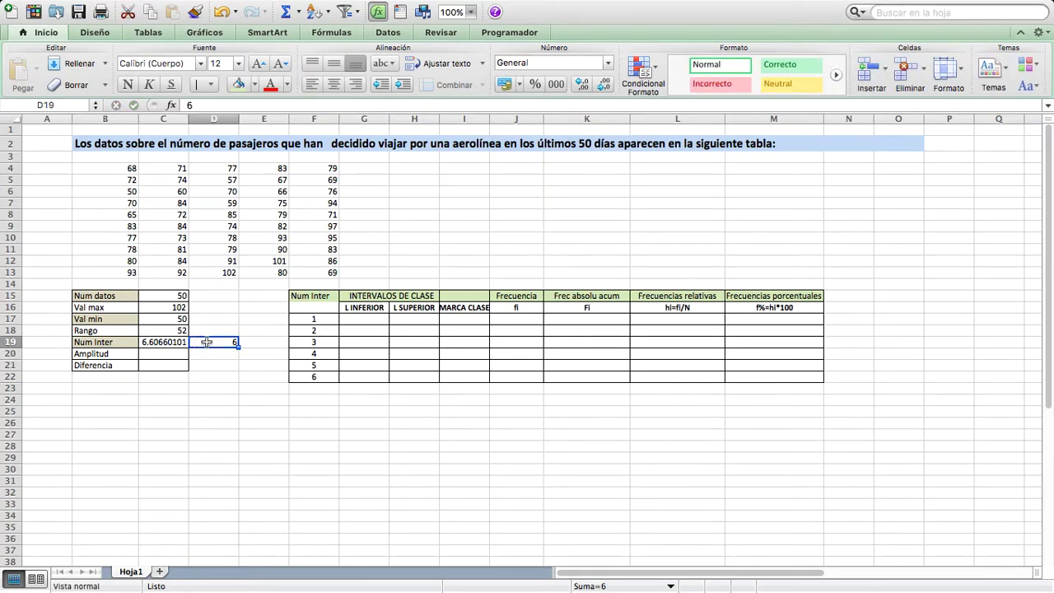
Reduce the displayed decimals of the Num Inter result in C19 to six places.
{"action": "left_click", "coordinate": [164, 341]}
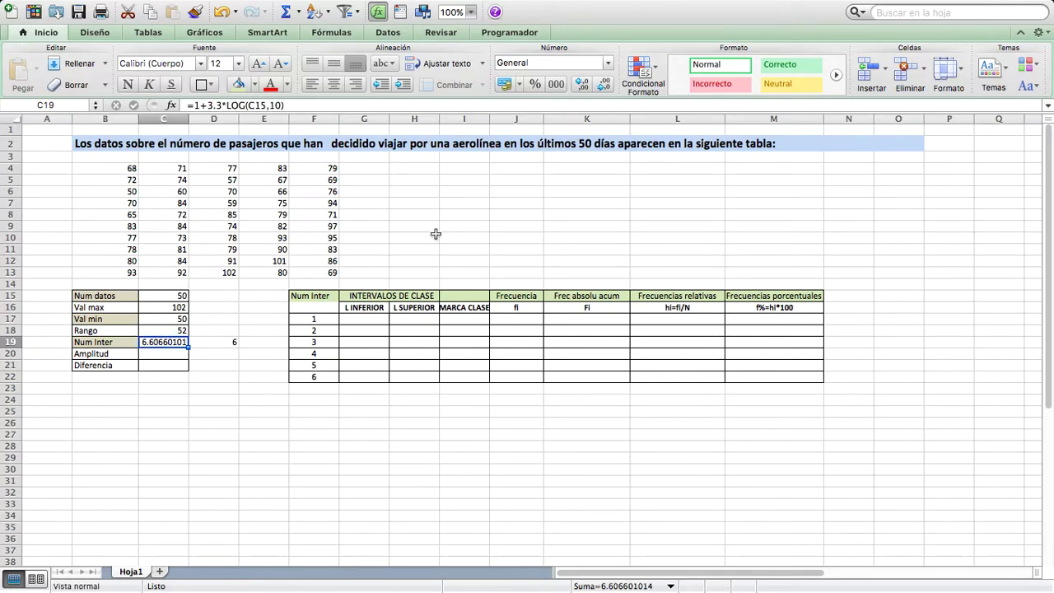
{"action": "left_click", "coordinate": [605, 84]}
{"action": "left_click", "coordinate": [605, 84]}
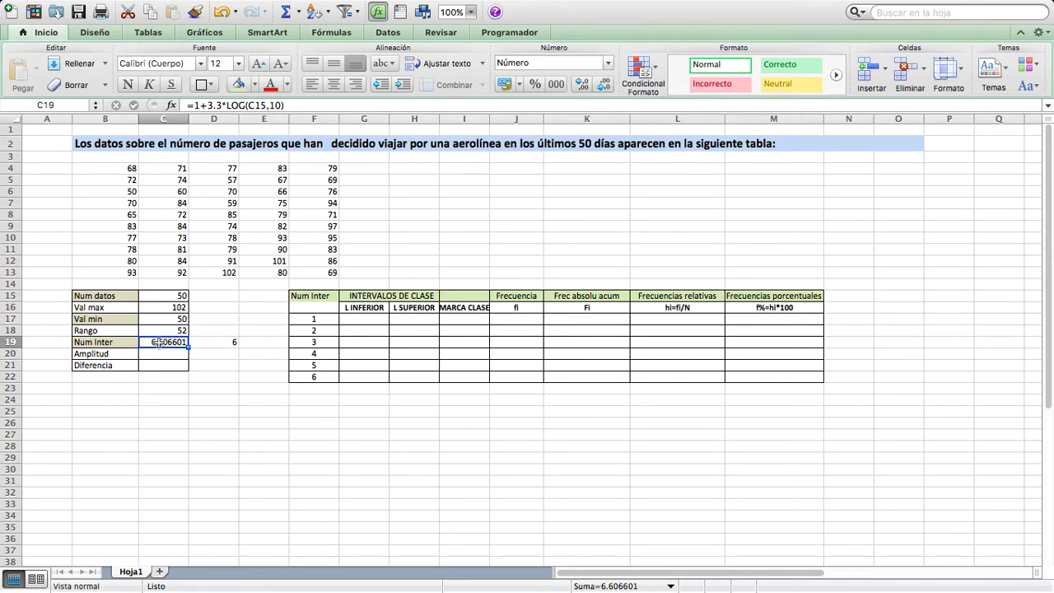
{"action": "left_click", "coordinate": [204, 344]}
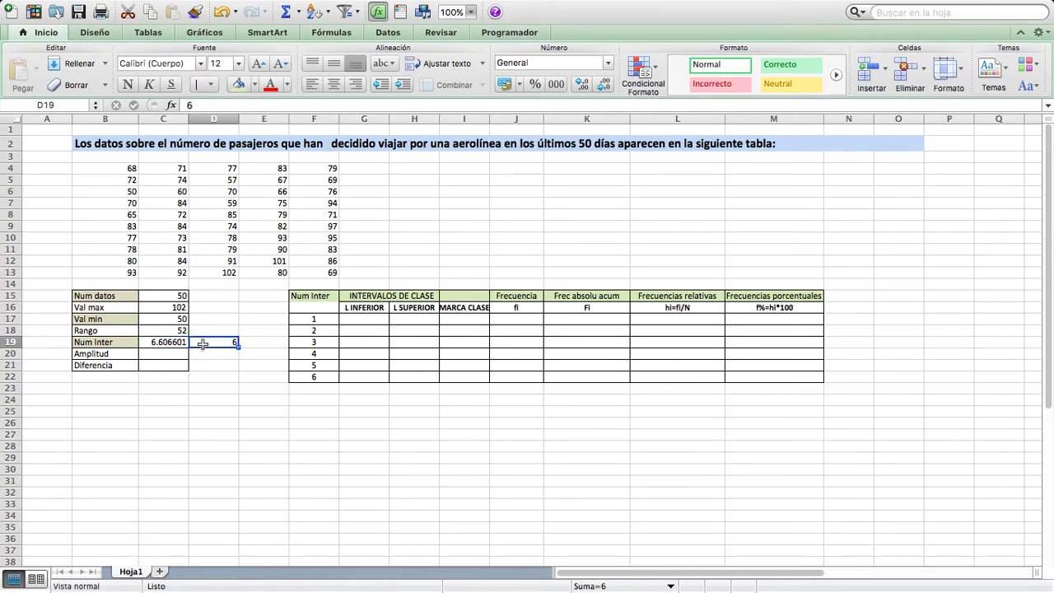
Reduce the displayed decimals of the Num Inter result in C19 to four places.
{"action": "left_click", "coordinate": [171, 346]}
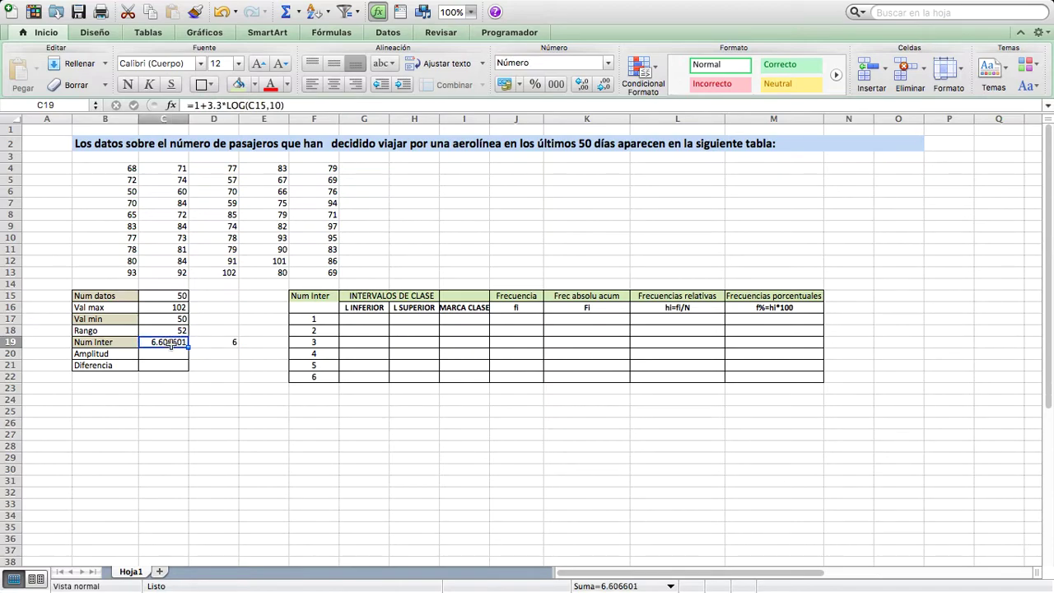
{"action": "left_click", "coordinate": [599, 85]}
{"action": "left_click", "coordinate": [599, 85]}
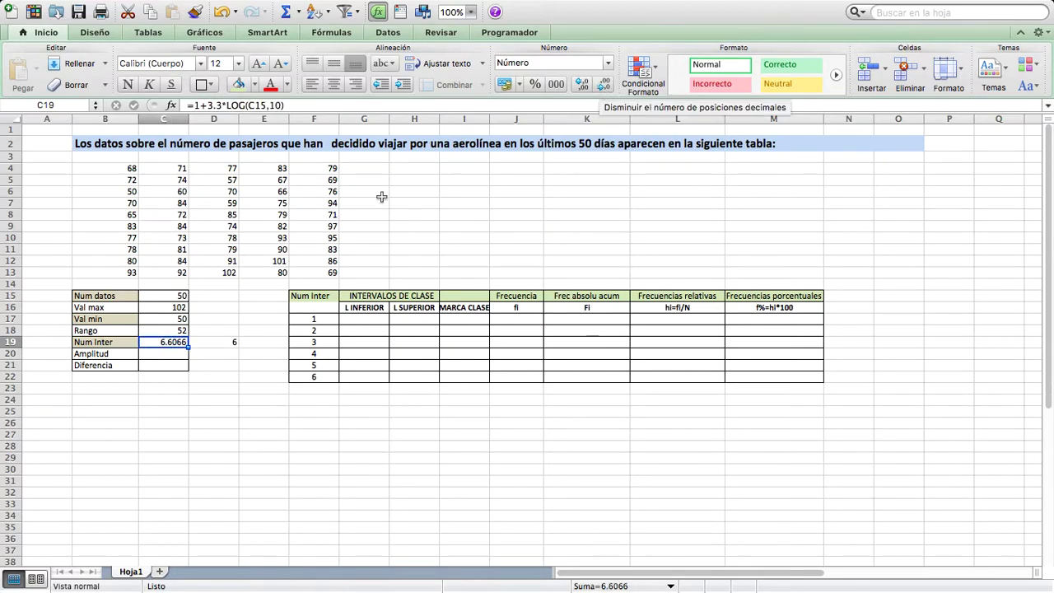
{"action": "left_click", "coordinate": [228, 341]}
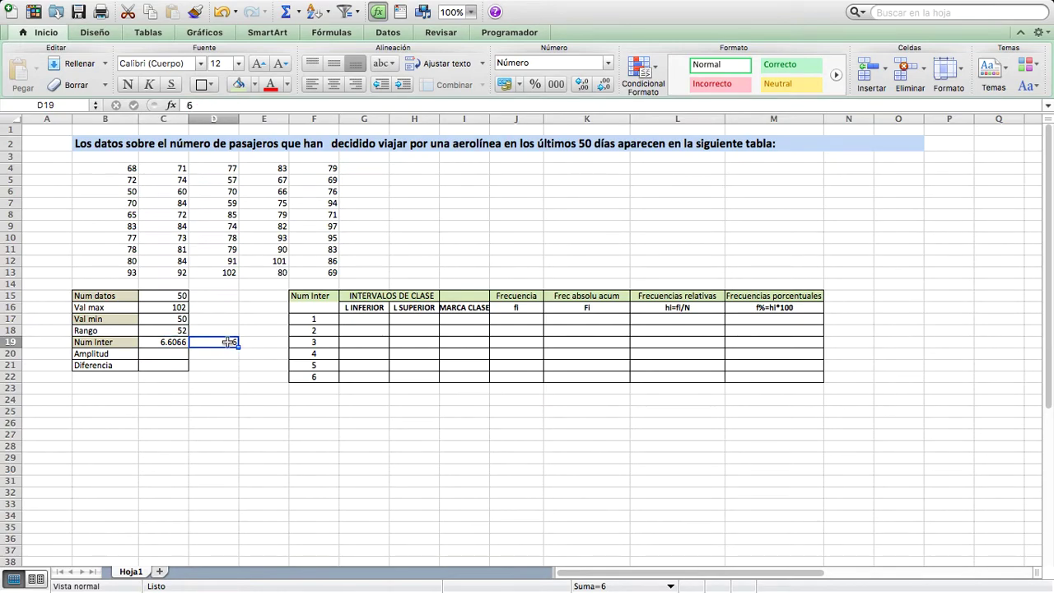
Calculate the class width in the Amplitud cell C20 by dividing the range by the whole number of intervals with =C18/D19.
{"action": "left_click", "coordinate": [161, 355]}
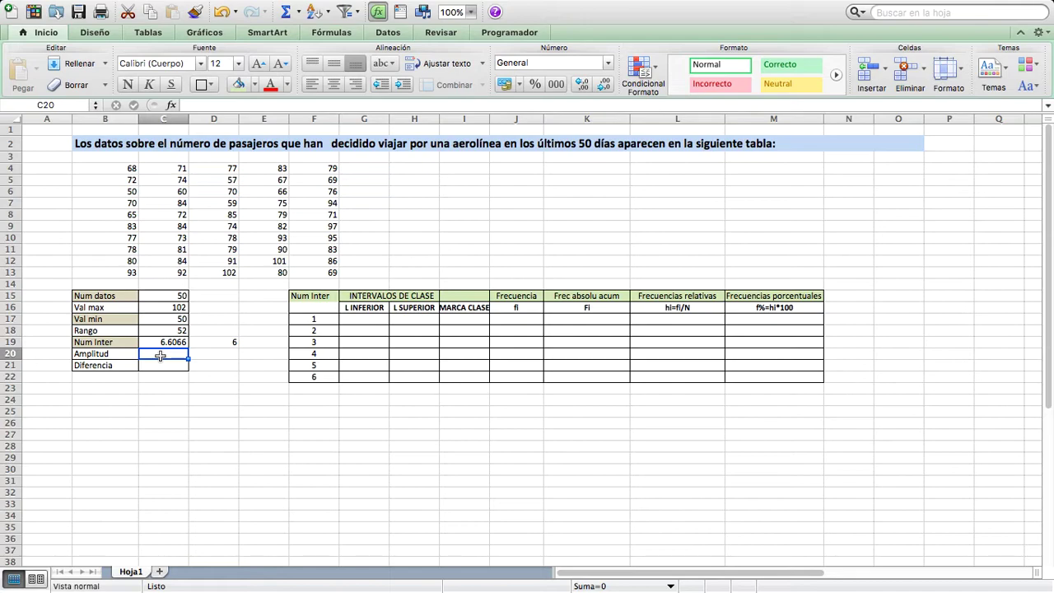
{"action": "type", "text": "="}
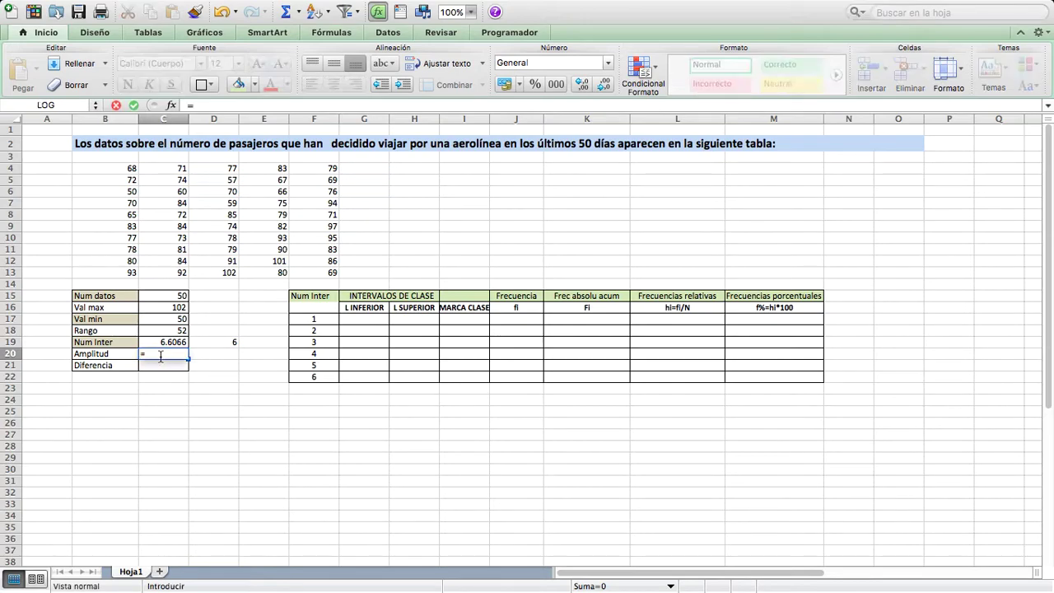
{"action": "left_click", "coordinate": [164, 331]}
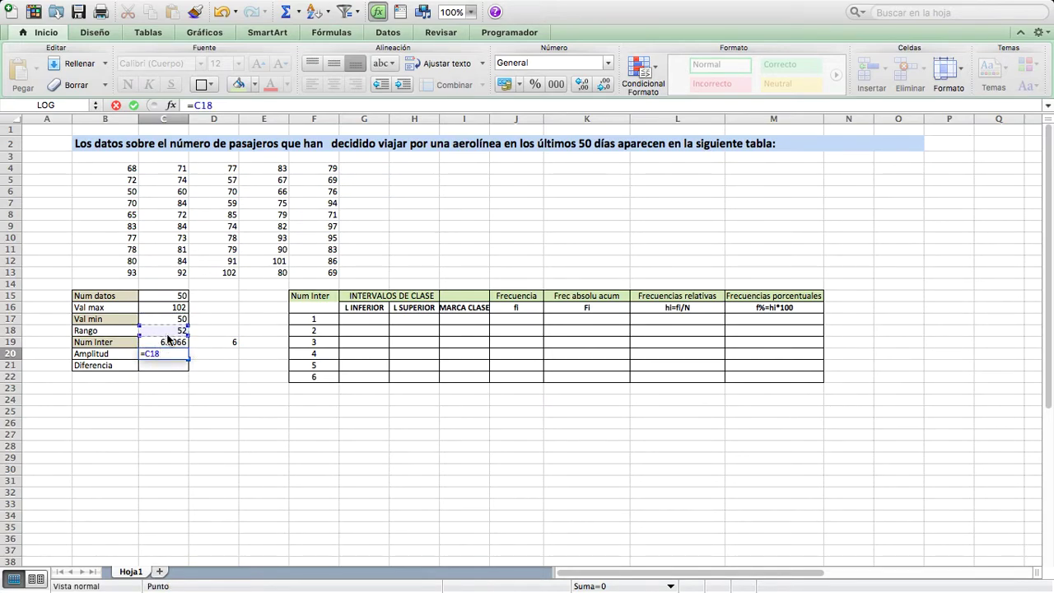
{"action": "type", "text": "/"}
{"action": "left_click", "coordinate": [216, 340]}
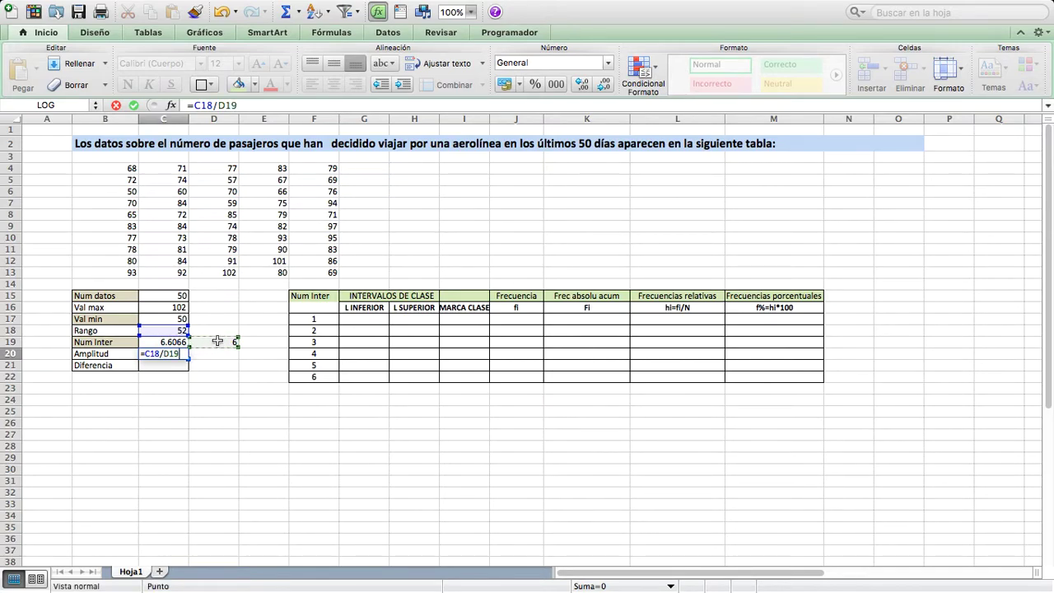
{"action": "key", "text": "Return"}
Enter the whole-number class width, 8, in cell D20 beside the Amplitud result.
{"action": "left_click", "coordinate": [223, 354]}
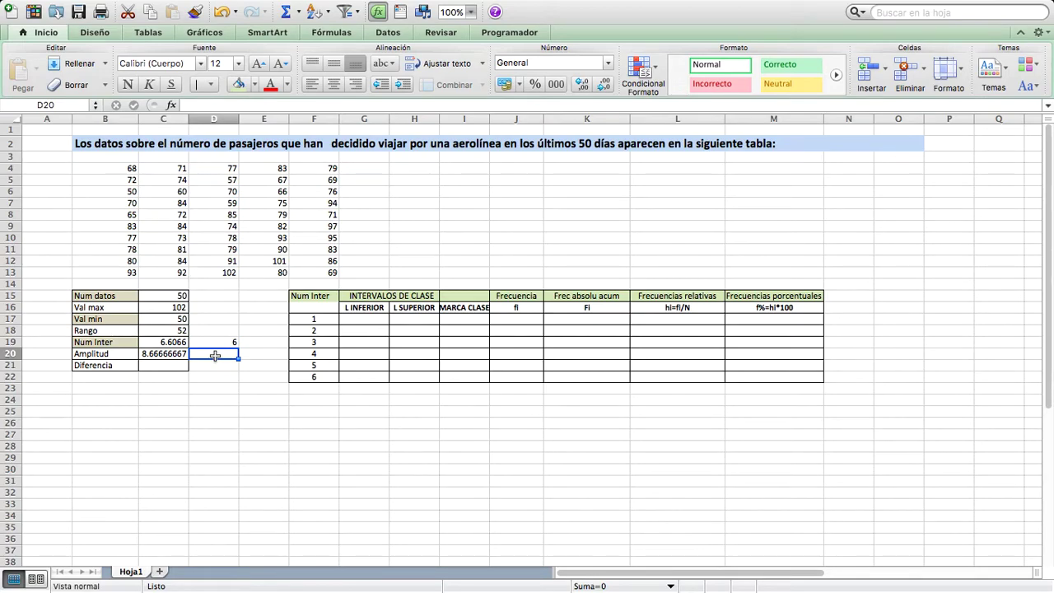
{"action": "type", "text": "8"}
{"action": "key", "text": "Return"}
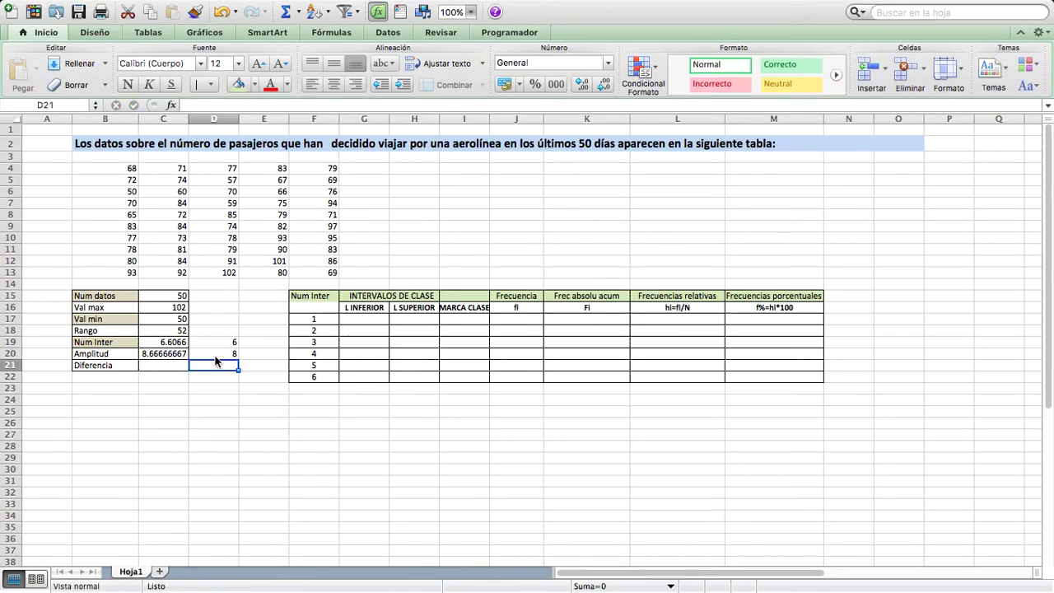
Set the Diferencia value in cell C21 to 1.
{"action": "left_click", "coordinate": [175, 364]}
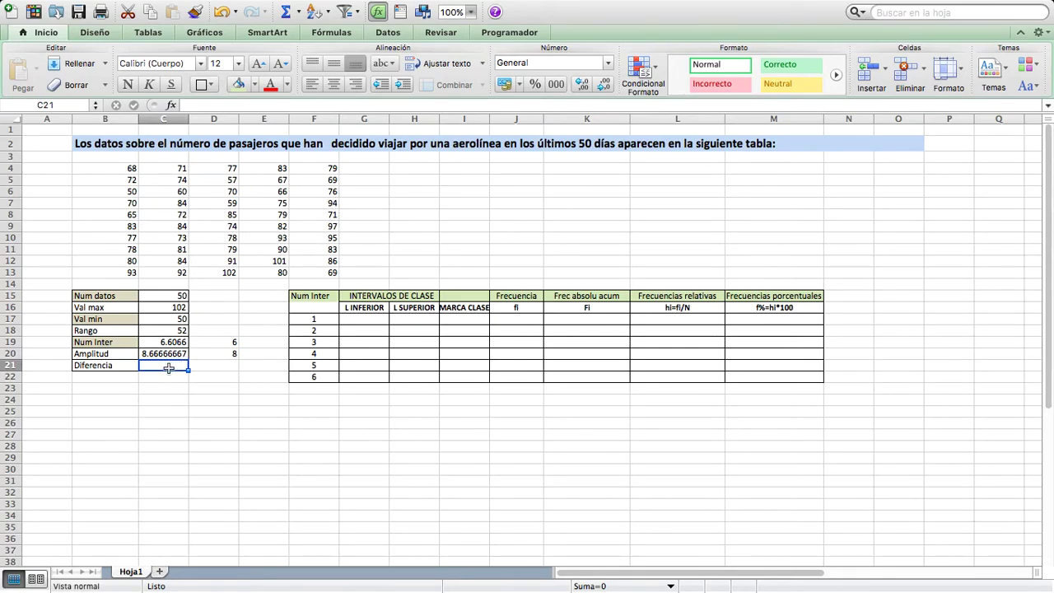
{"action": "type", "text": "1"}
{"action": "left_click", "coordinate": [219, 370]}
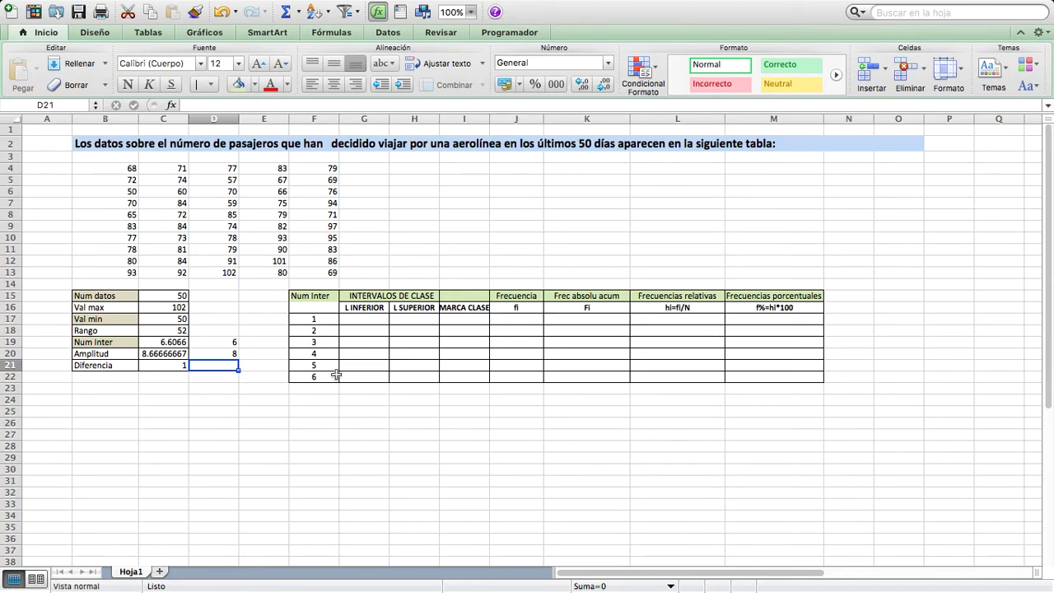
Review the frequency table's headings, from Num Inter and the class limits through the class mark to Frecuencias porcentuales.
{"action": "left_click", "coordinate": [271, 296]}
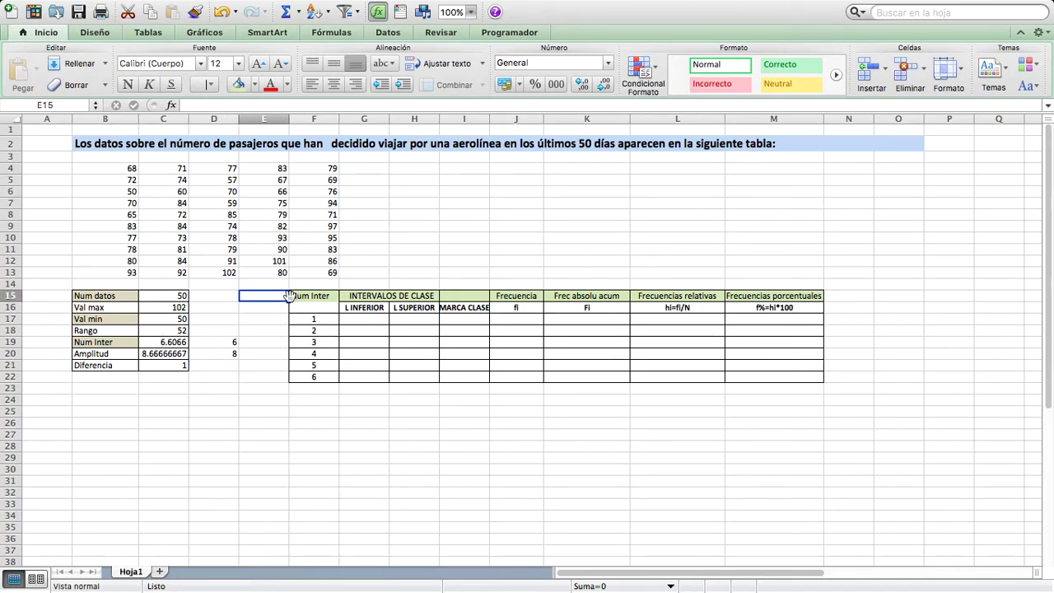
{"action": "left_click", "coordinate": [301, 295]}
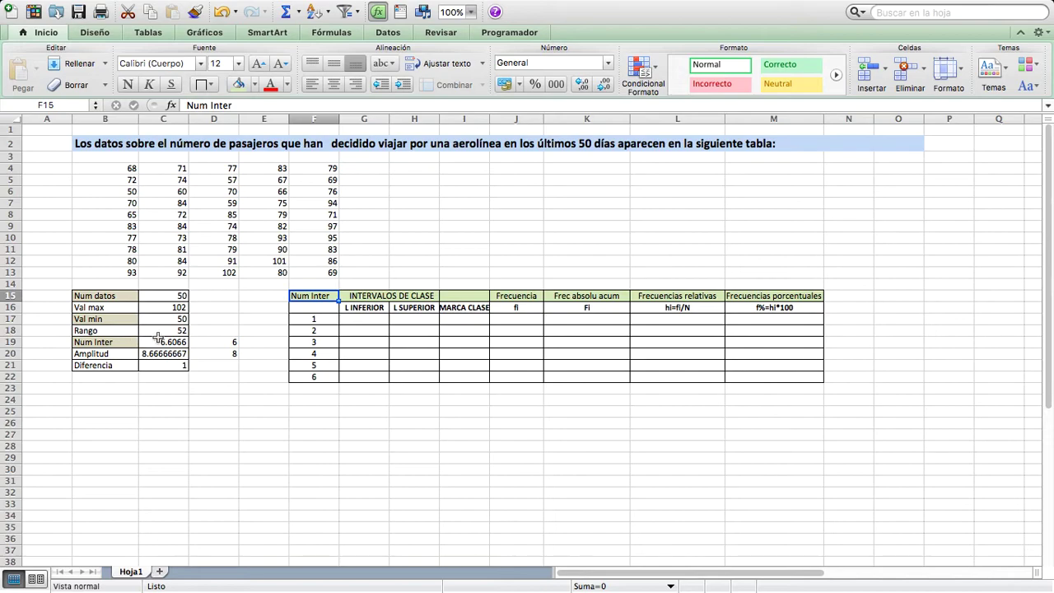
{"action": "left_click", "coordinate": [216, 340]}
{"action": "left_click", "coordinate": [315, 317]}
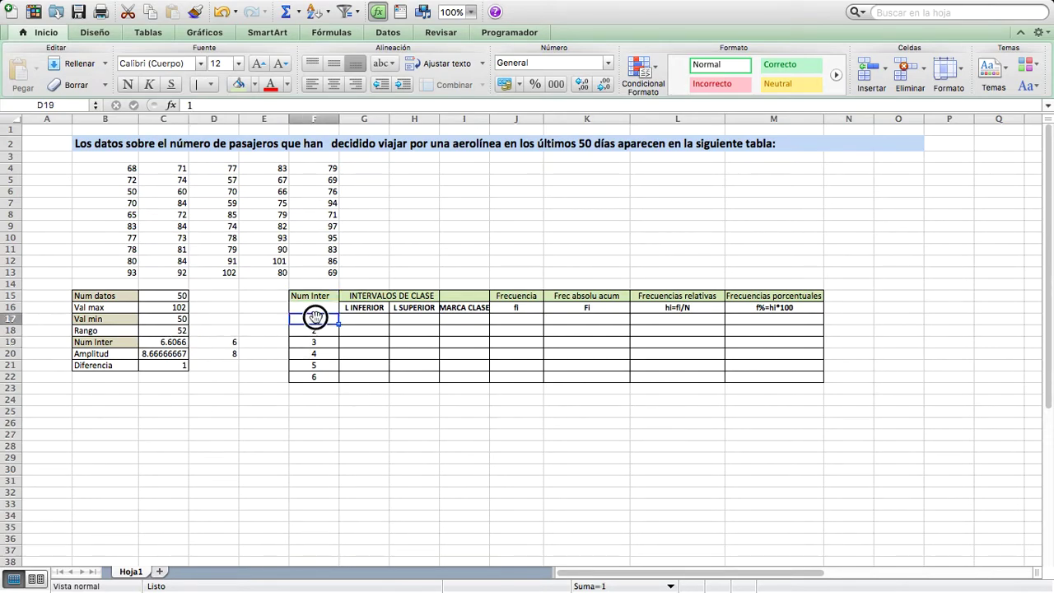
{"action": "left_click", "coordinate": [365, 295]}
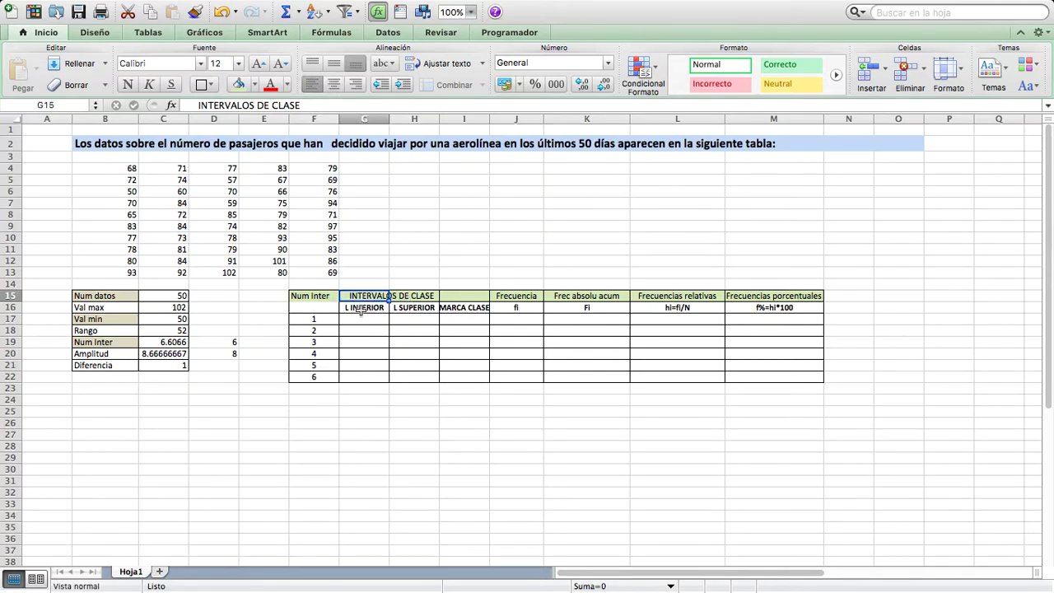
{"action": "left_click", "coordinate": [361, 310]}
{"action": "left_click", "coordinate": [410, 311]}
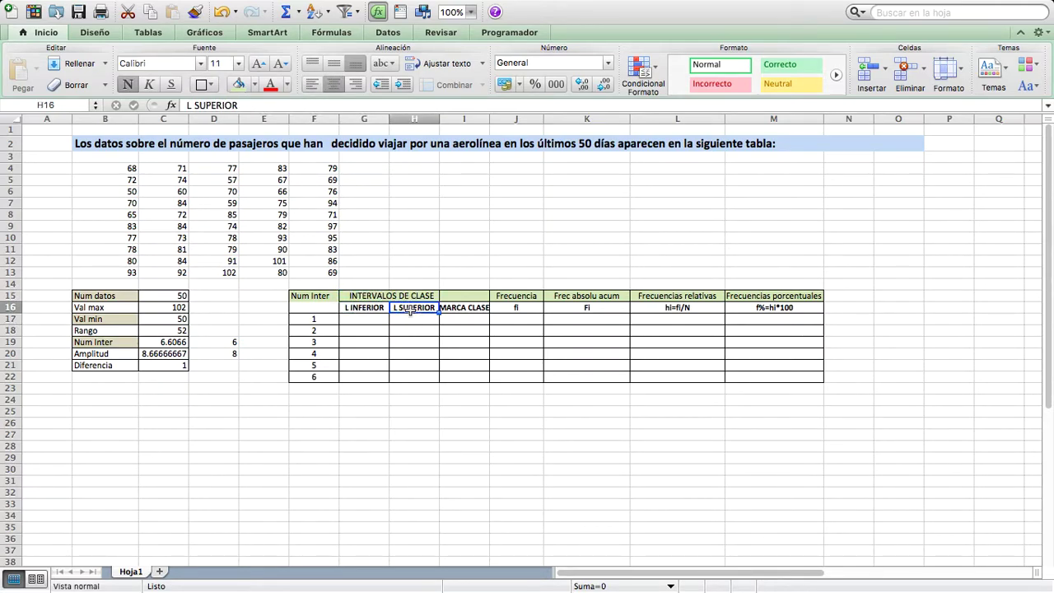
{"action": "left_click", "coordinate": [459, 310]}
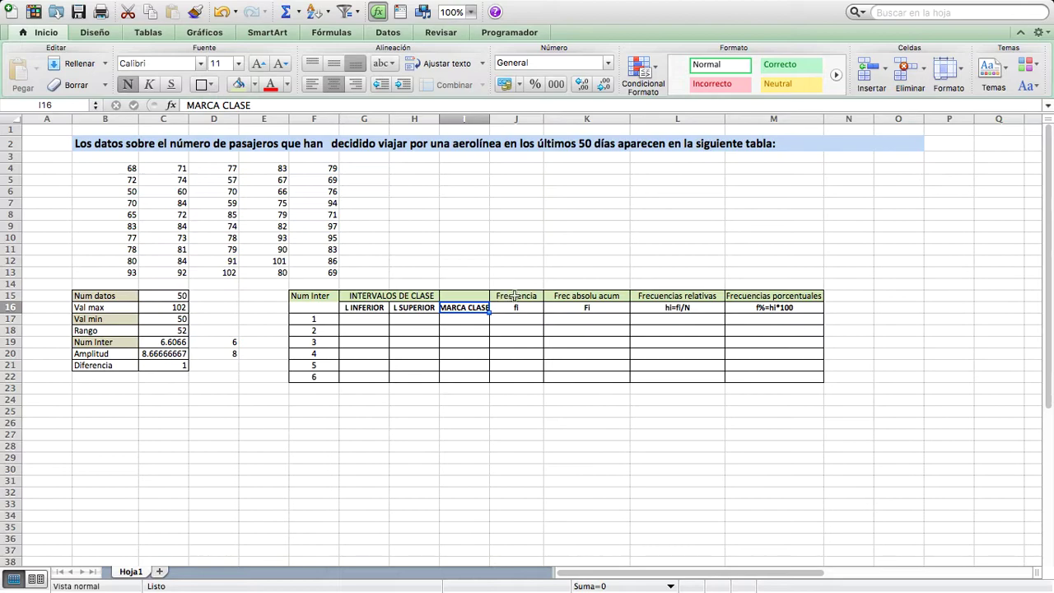
{"action": "left_click", "coordinate": [514, 295]}
{"action": "left_click", "coordinate": [574, 294]}
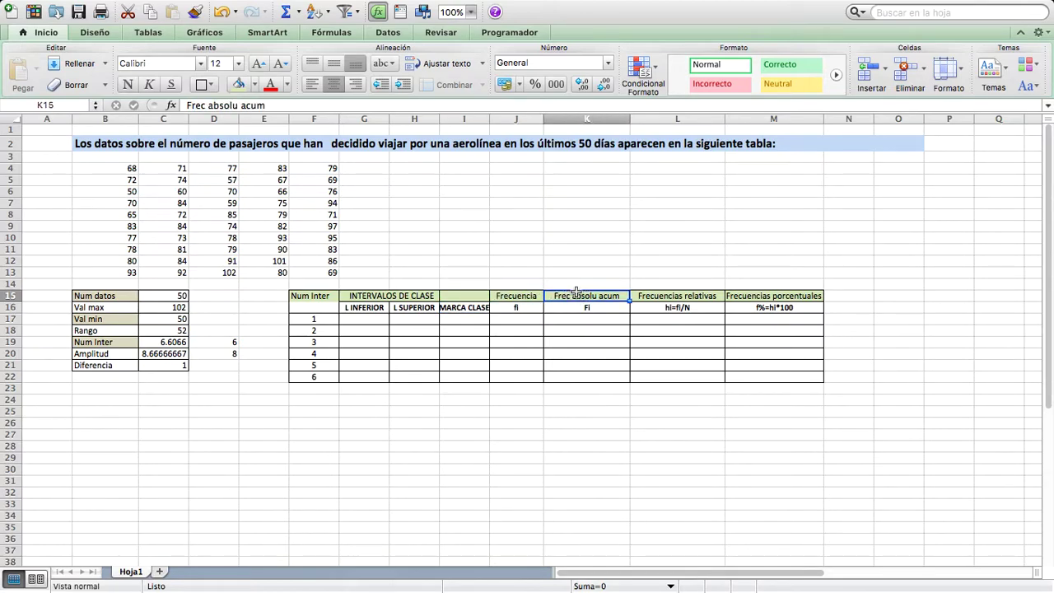
{"action": "left_click", "coordinate": [669, 297]}
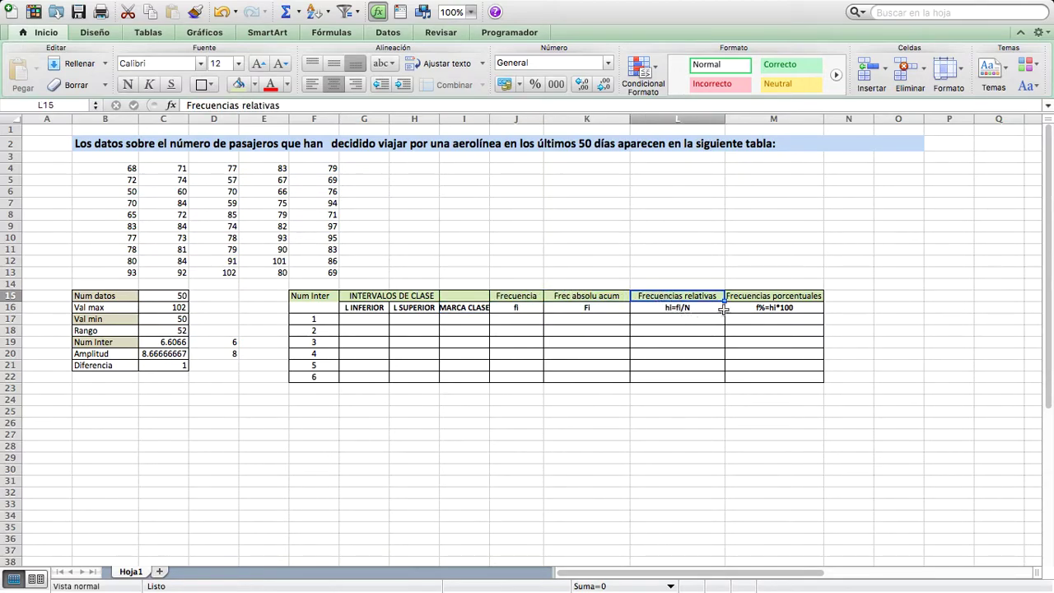
{"action": "left_click", "coordinate": [751, 295]}
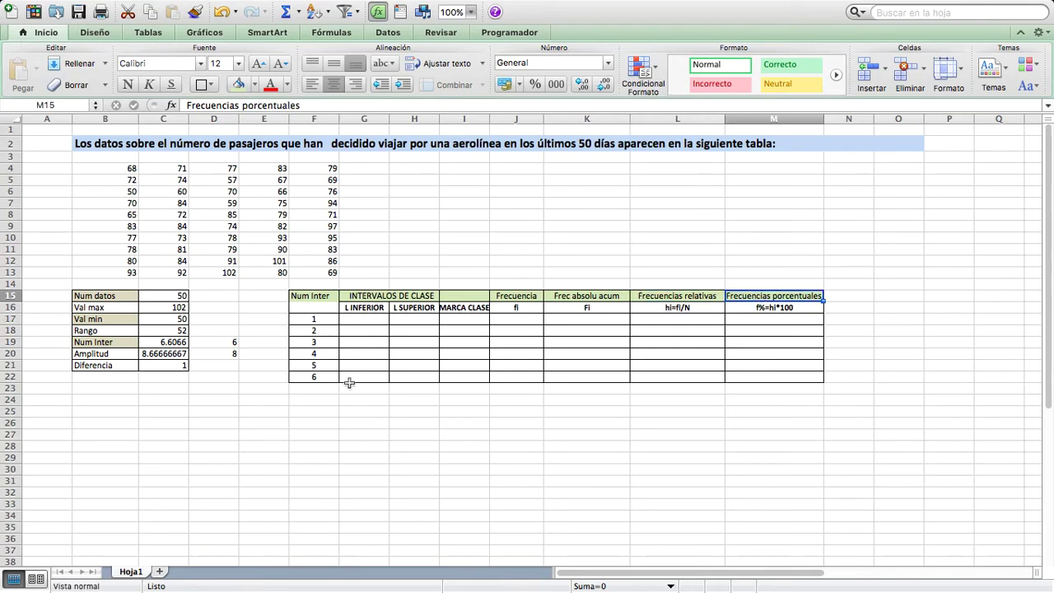
Calculate the first interval's lower limit in G17 by subtracting the Diferencia value from the minimum with =C17-C21.
{"action": "left_click", "coordinate": [357, 321]}
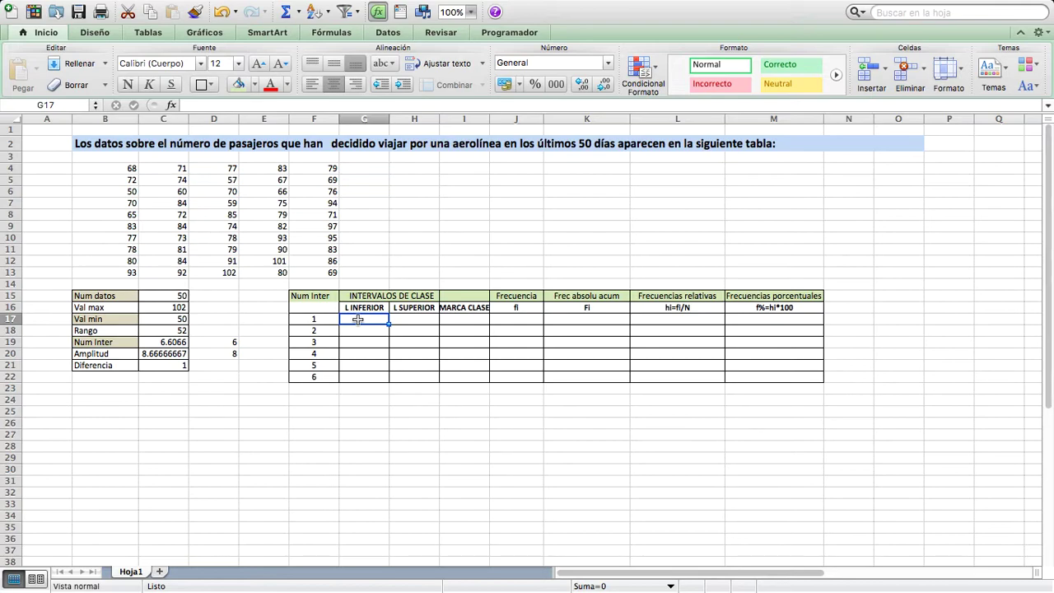
{"action": "type", "text": "="}
{"action": "left_click", "coordinate": [157, 319]}
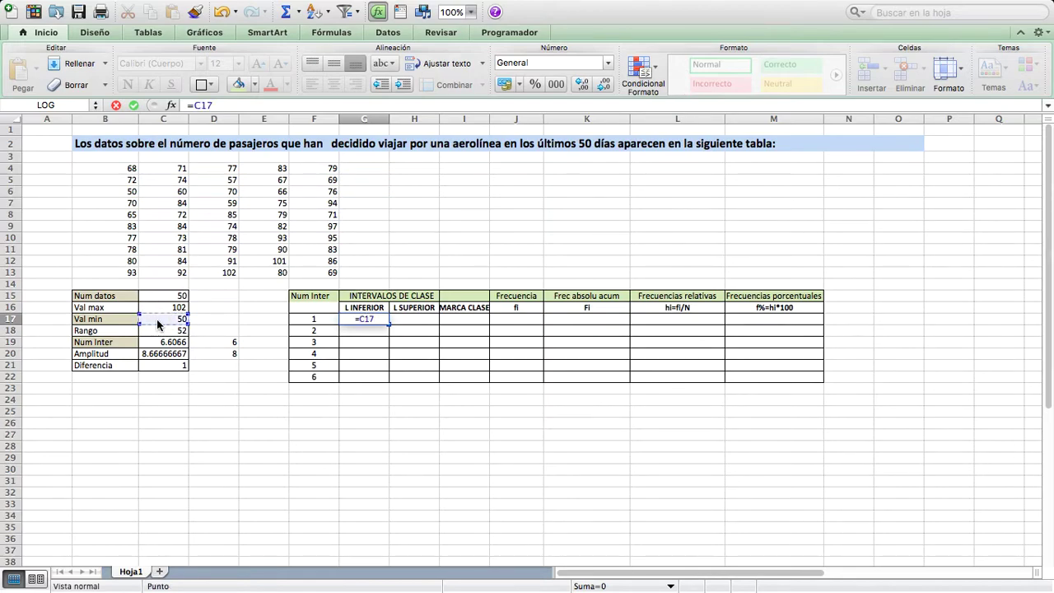
{"action": "type", "text": "-"}
{"action": "left_click", "coordinate": [152, 366]}
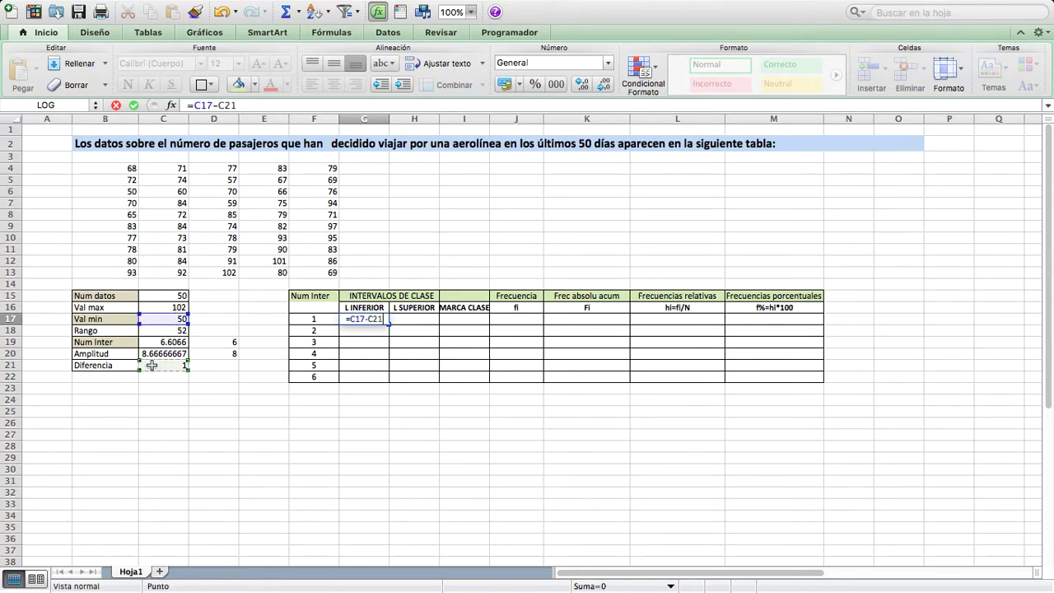
{"action": "key", "text": "Return"}
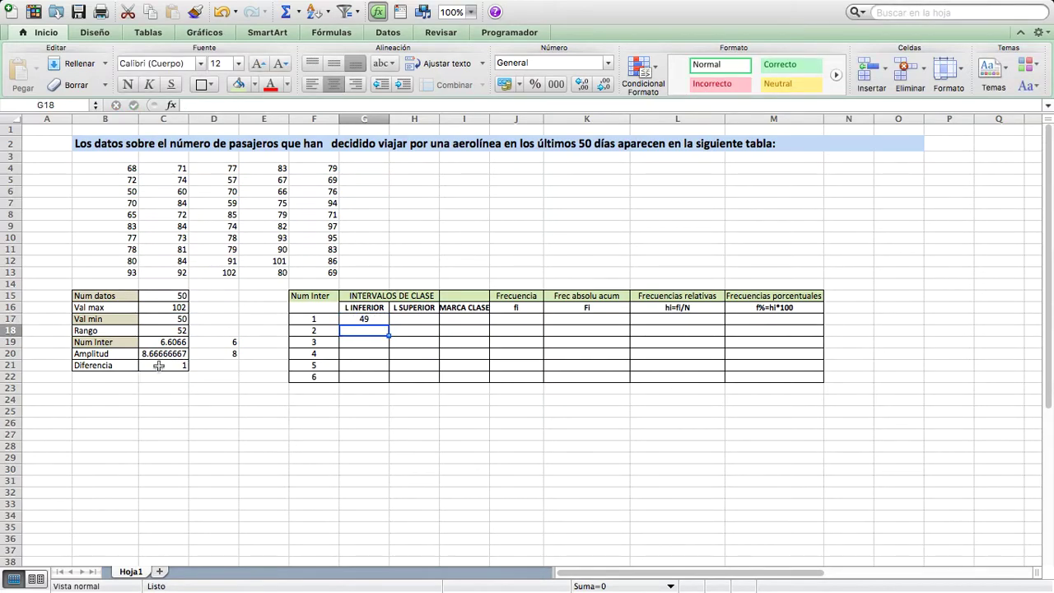
Calculate the first interval's upper limit in H17 by adding the whole-number class width to the lower limit with =G17+D20.
{"action": "left_click", "coordinate": [422, 317]}
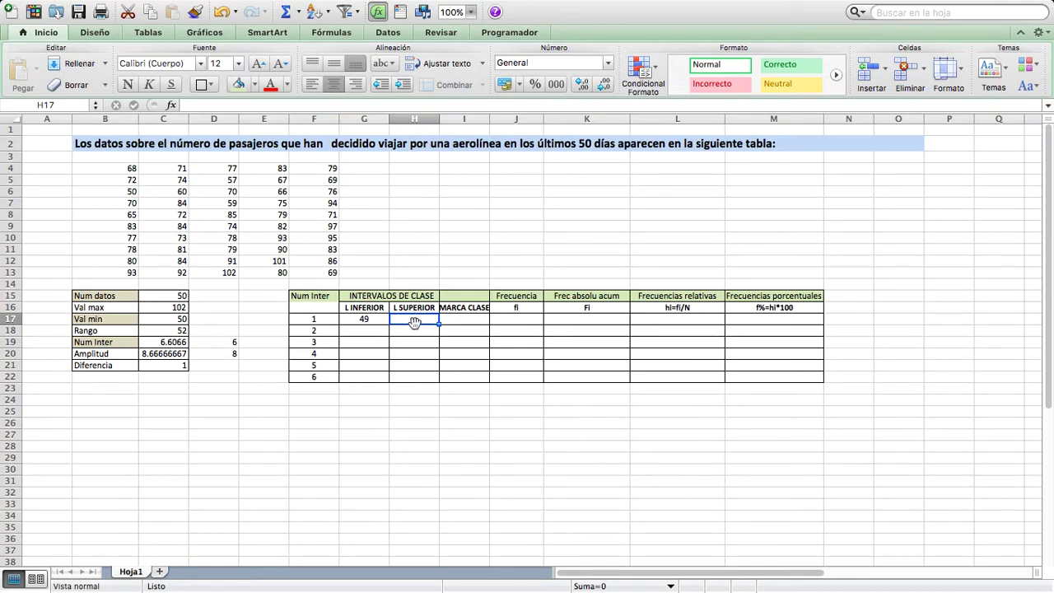
{"action": "type", "text": "="}
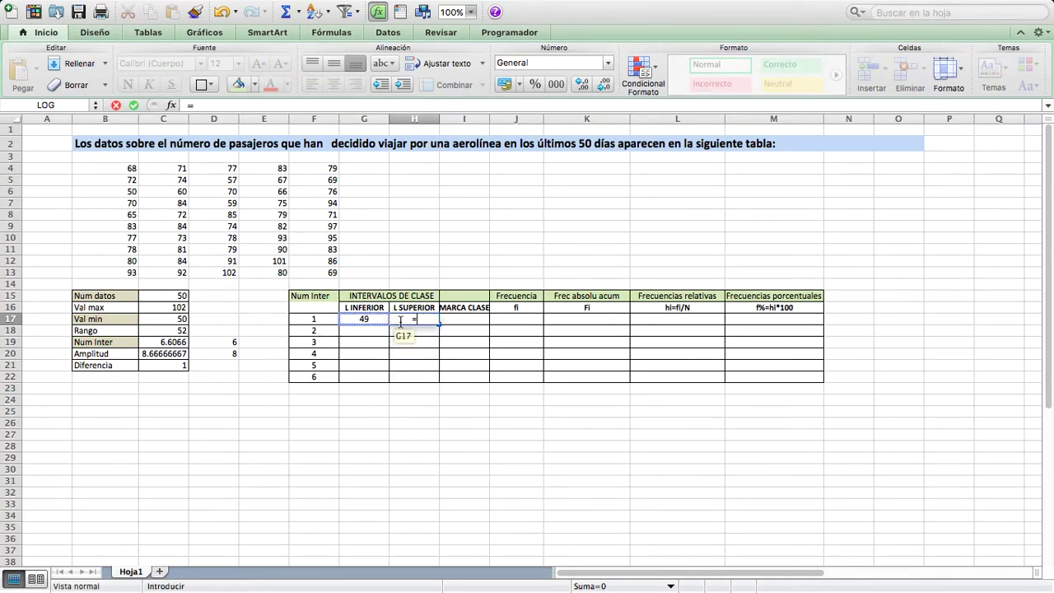
{"action": "left_click", "coordinate": [364, 318]}
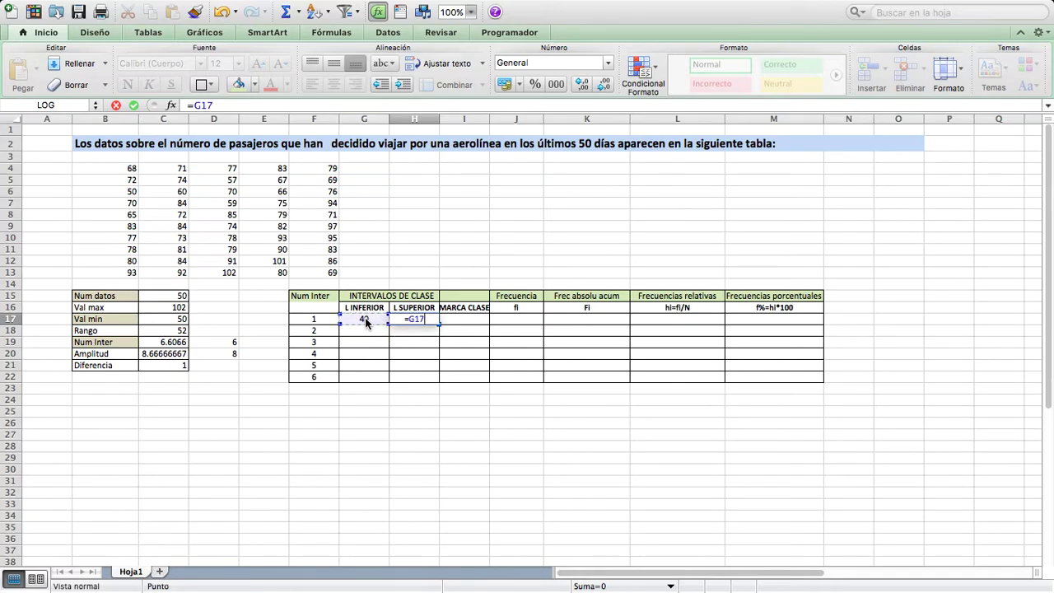
{"action": "type", "text": "+"}
{"action": "left_click", "coordinate": [228, 356]}
{"action": "key", "text": "Return"}
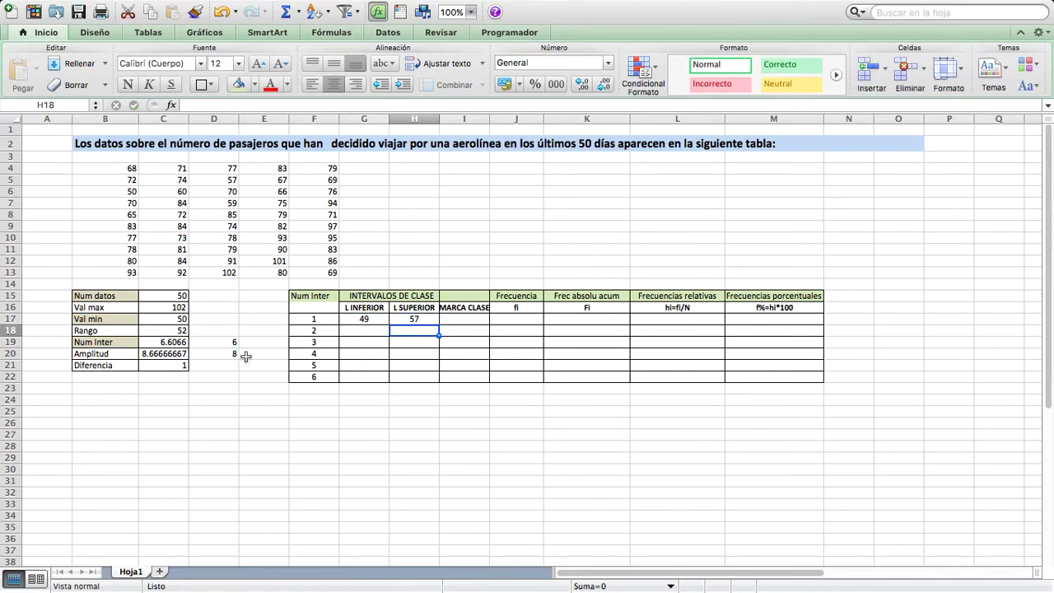
Calculate the second interval's lower limit in G18 by adding the Diferencia value to the previous upper limit with =H17+C21.
{"action": "left_click", "coordinate": [363, 330]}
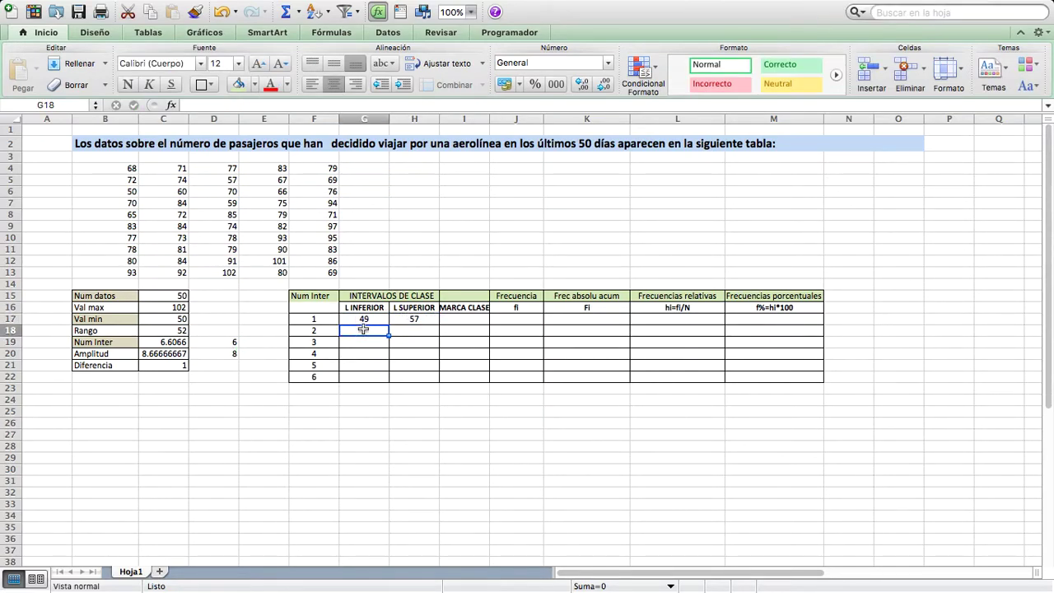
{"action": "type", "text": "="}
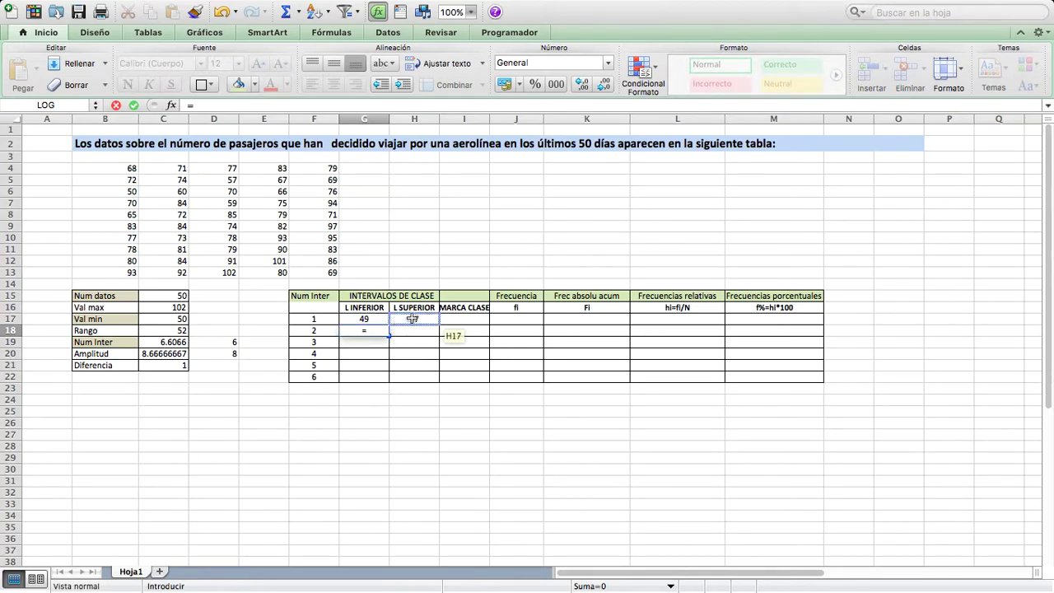
{"action": "left_click", "coordinate": [413, 318]}
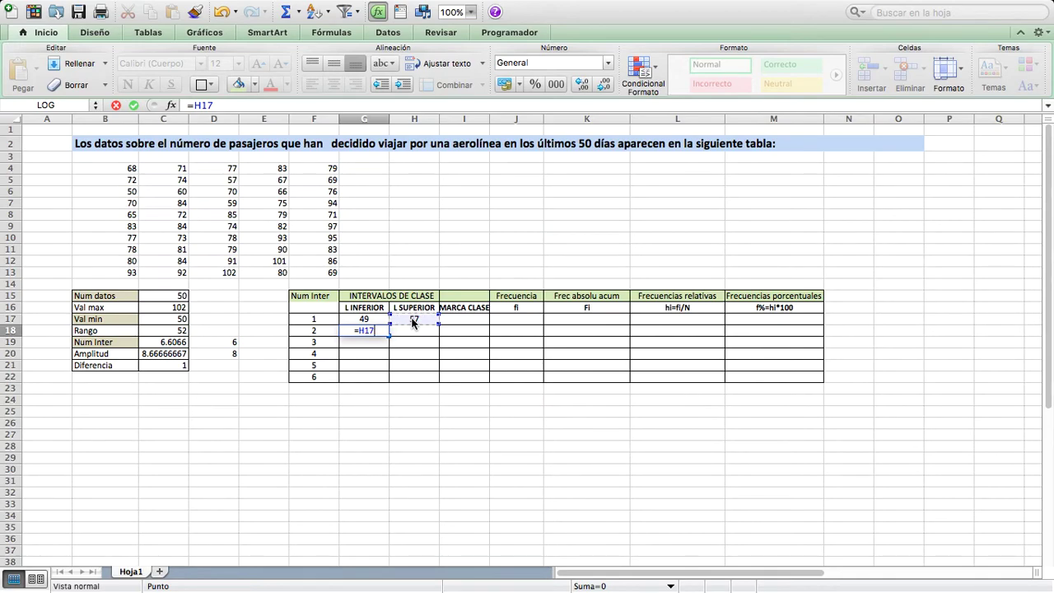
{"action": "type", "text": "+"}
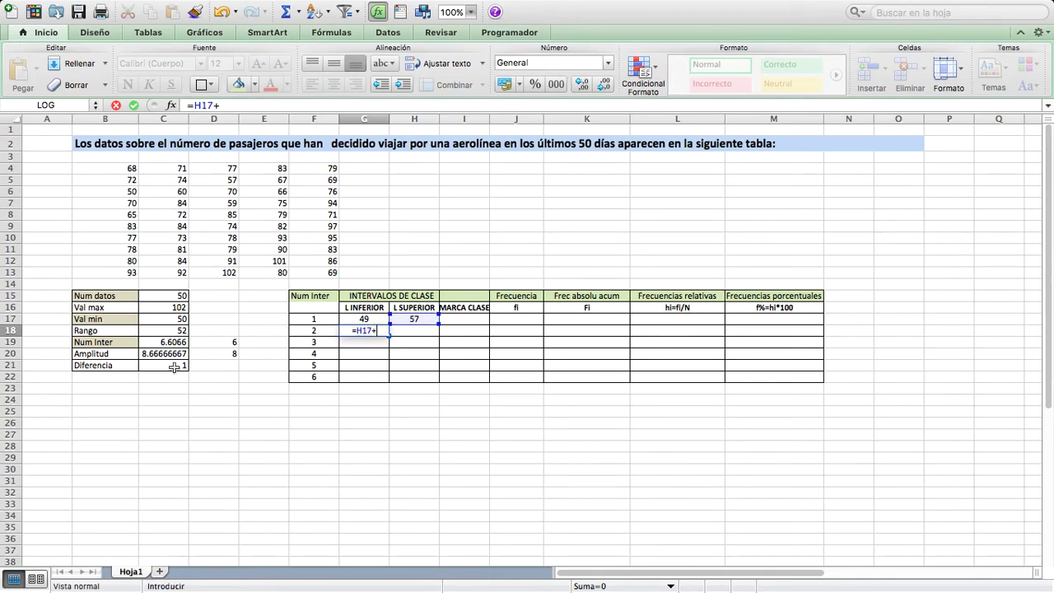
{"action": "left_click", "coordinate": [174, 367]}
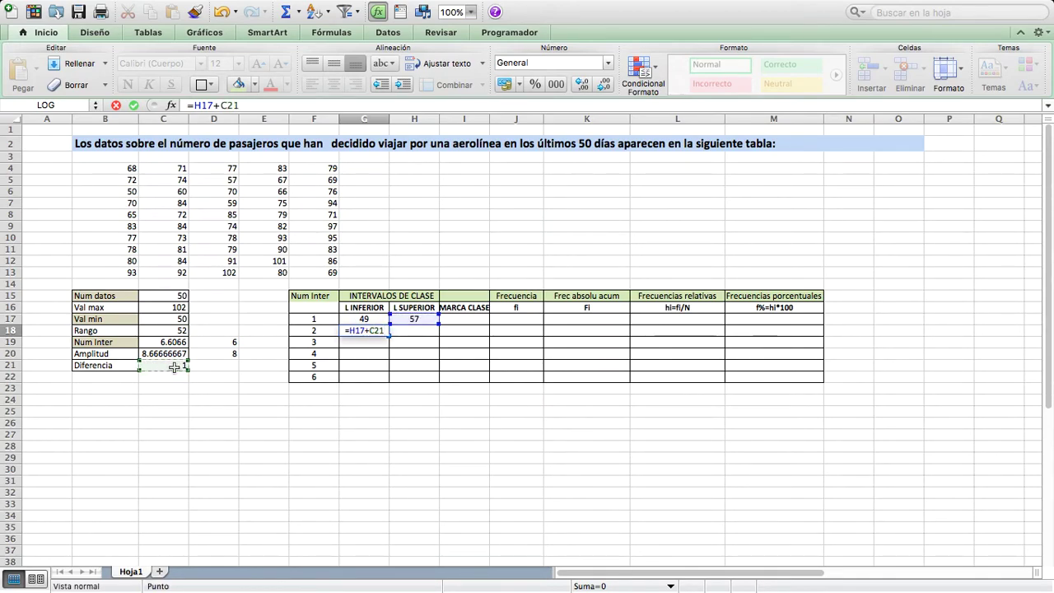
{"action": "key", "text": "Return"}
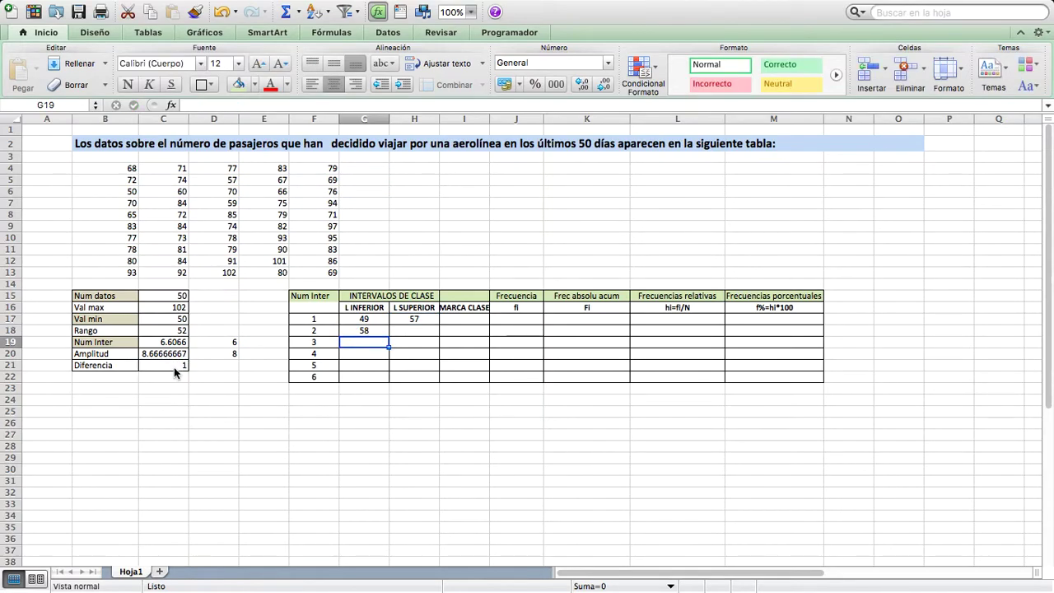
Calculate the second interval's upper limit in H18 by adding the whole-number class width to the lower limit with =G18+D20.
{"action": "left_click", "coordinate": [414, 332]}
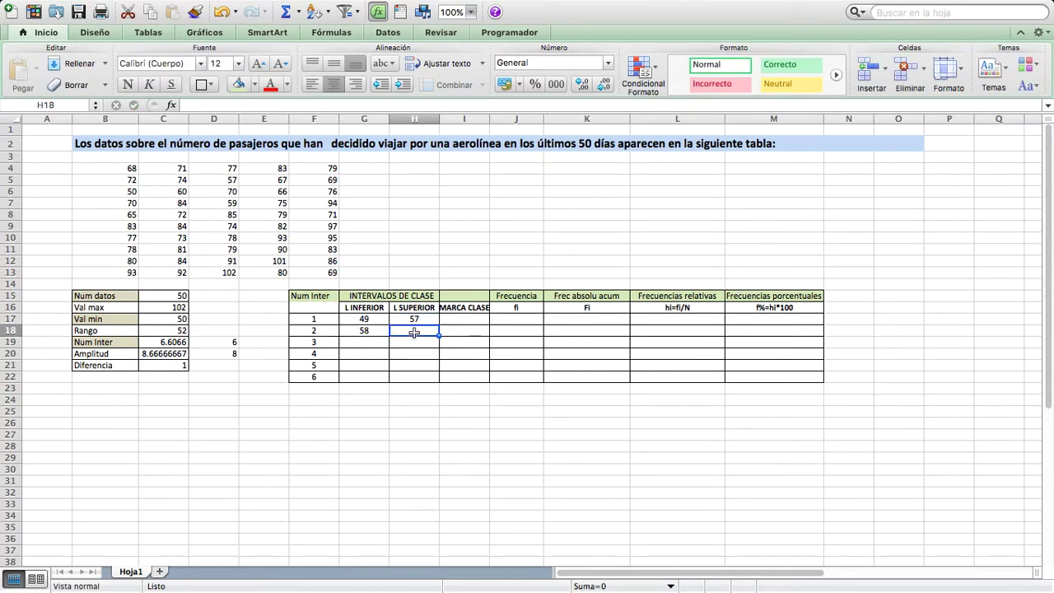
{"action": "type", "text": "="}
{"action": "left_click", "coordinate": [362, 331]}
{"action": "type", "text": "+"}
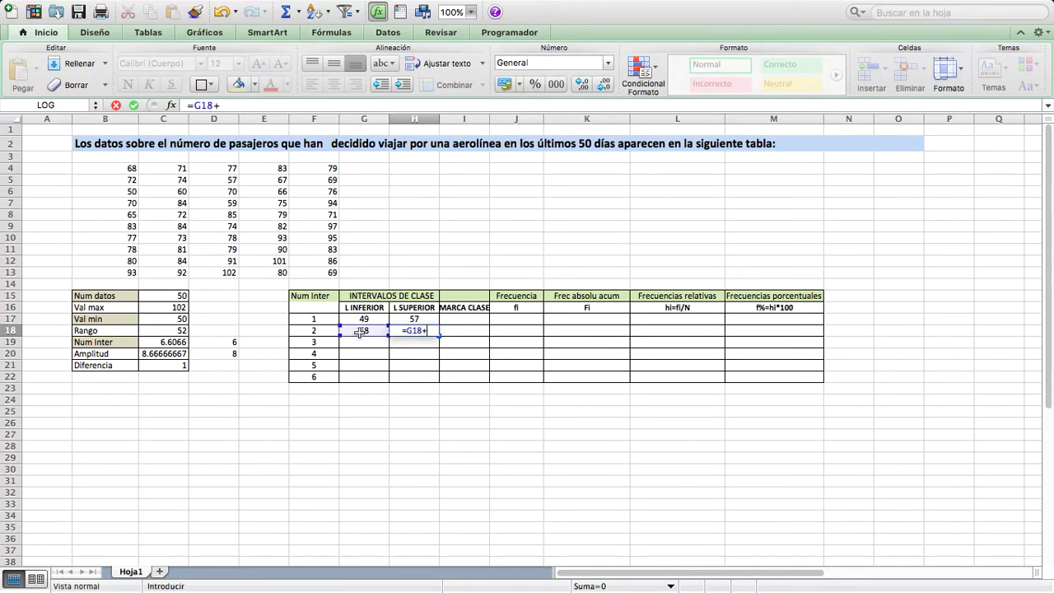
{"action": "left_click", "coordinate": [229, 356]}
{"action": "key", "text": "Return"}
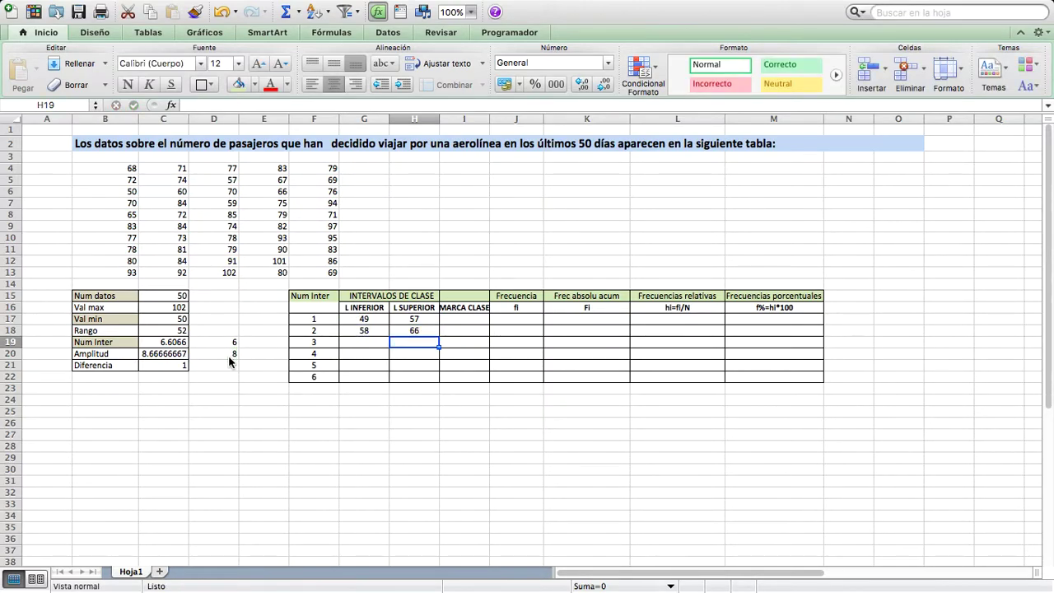
Examine which cells the remaining class limits depend on: the previous upper limit, the Diferencia value and the whole-number class width.
{"action": "left_click", "coordinate": [360, 343]}
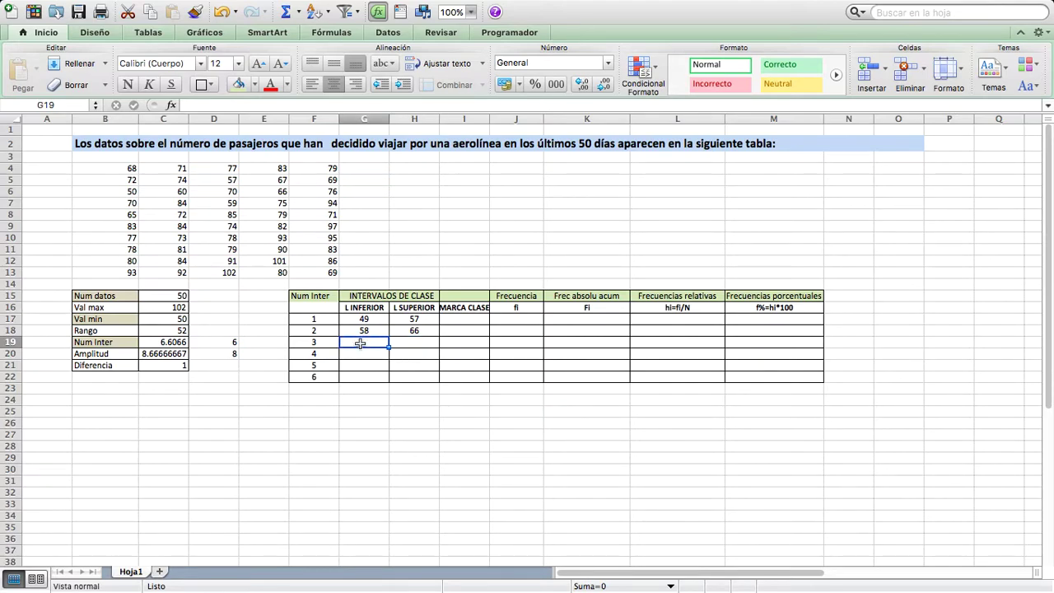
{"action": "left_click", "coordinate": [413, 330]}
{"action": "left_click", "coordinate": [373, 341]}
{"action": "left_click", "coordinate": [172, 366]}
{"action": "left_click", "coordinate": [414, 341]}
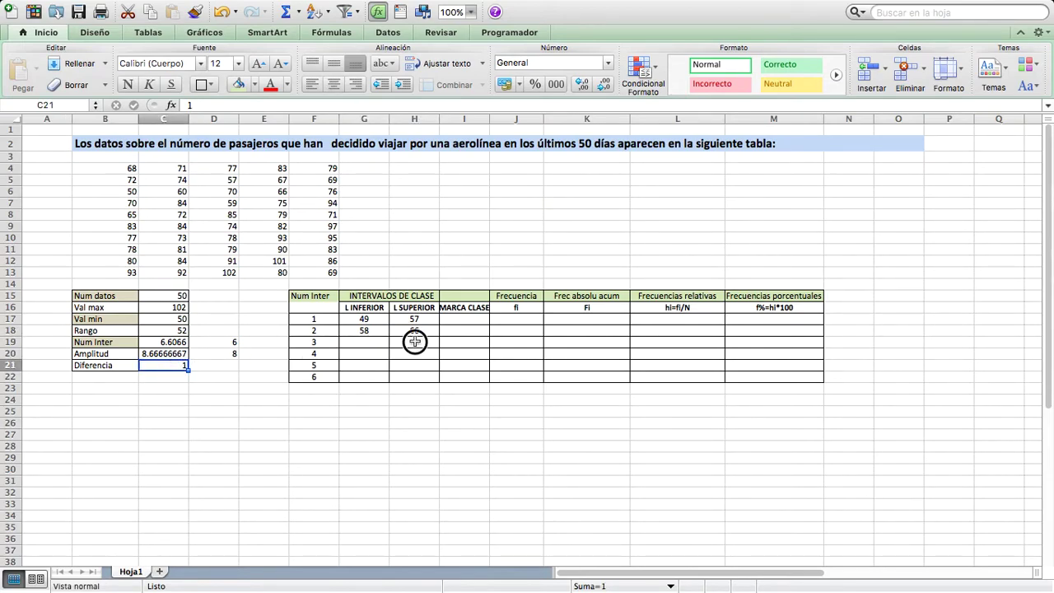
{"action": "left_click", "coordinate": [370, 341]}
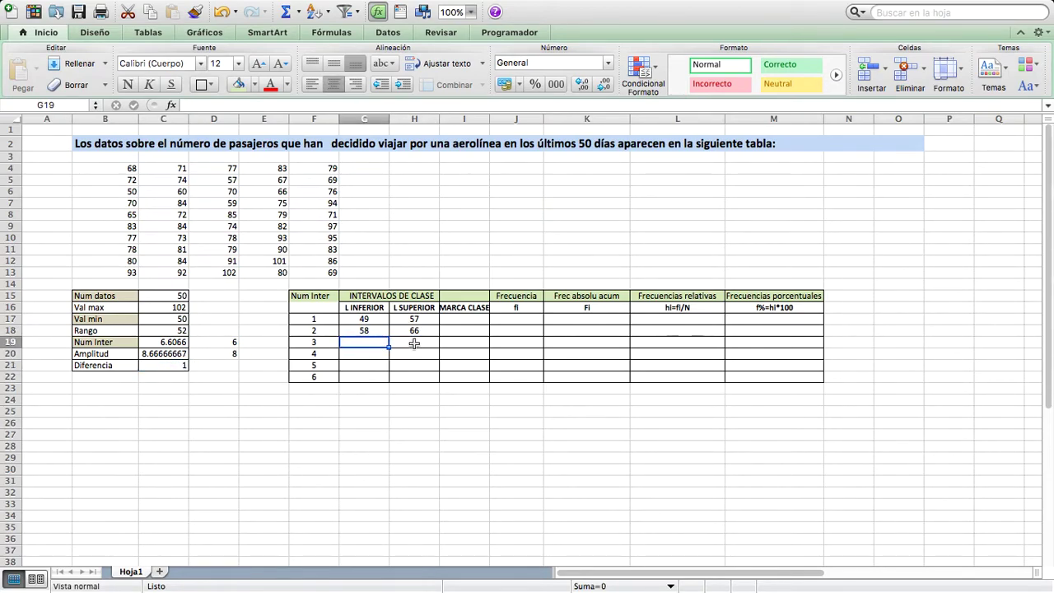
{"action": "left_click", "coordinate": [414, 342]}
{"action": "left_click", "coordinate": [226, 353]}
{"action": "left_click", "coordinate": [381, 353]}
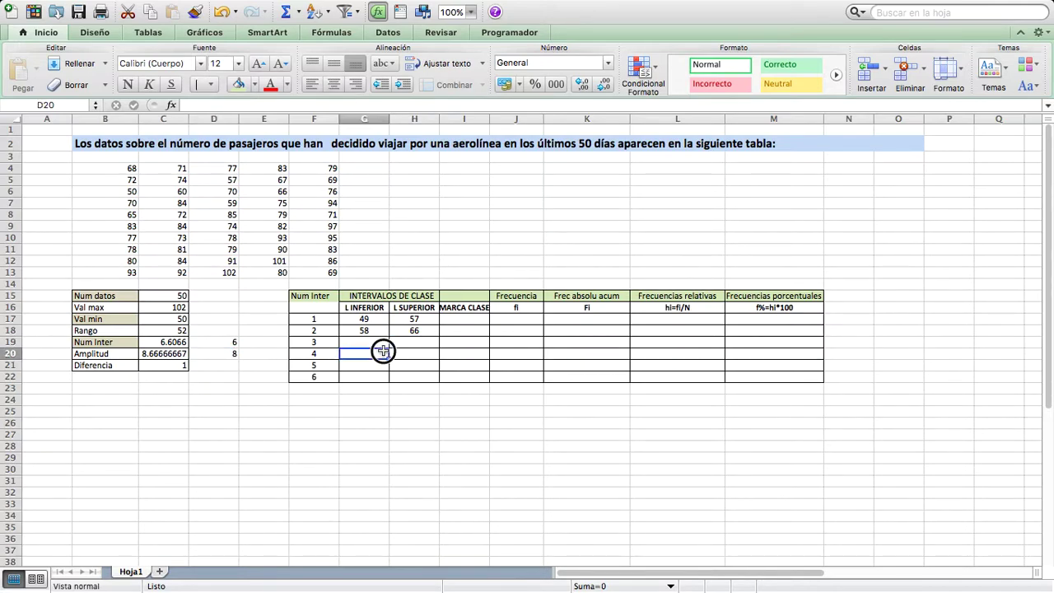
{"action": "left_click", "coordinate": [384, 379]}
Make the Diferencia reference absolute in the second interval's lower limit, so G18 reads =H17+$C$21.
{"action": "left_click", "coordinate": [361, 330]}
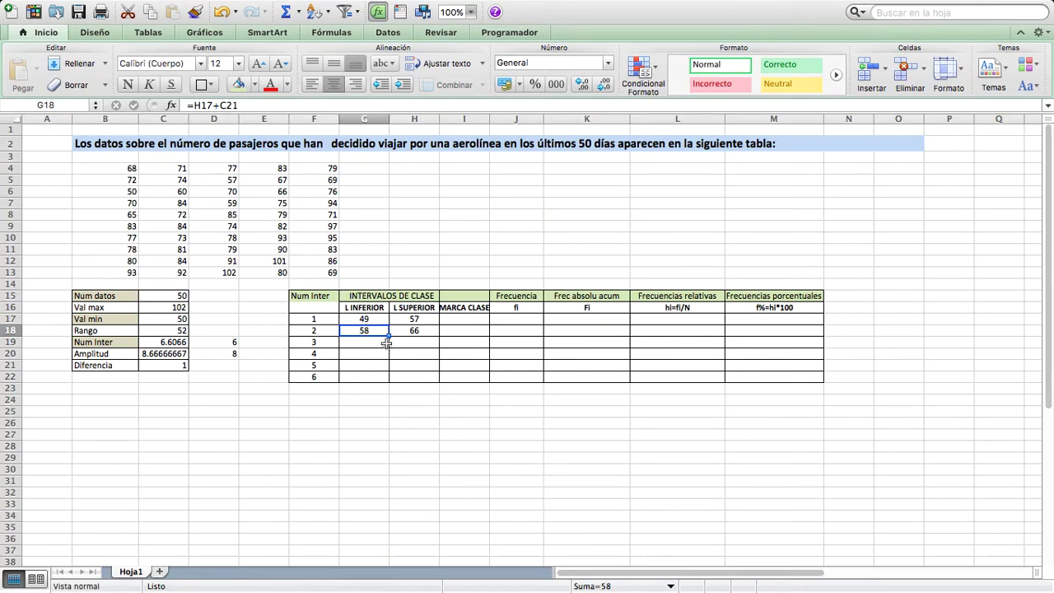
{"action": "left_click", "coordinate": [219, 105]}
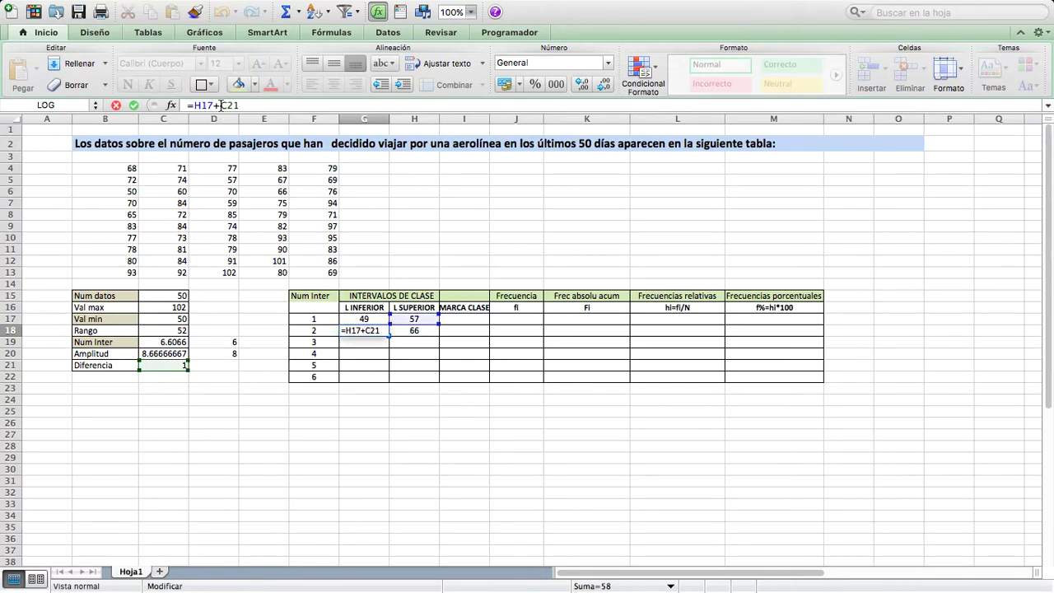
{"action": "type", "text": "$C$"}
{"action": "key", "text": "Return"}
Make the class width reference absolute in the second interval's upper limit, so H18 reads =G18+$D$20.
{"action": "left_click", "coordinate": [416, 328]}
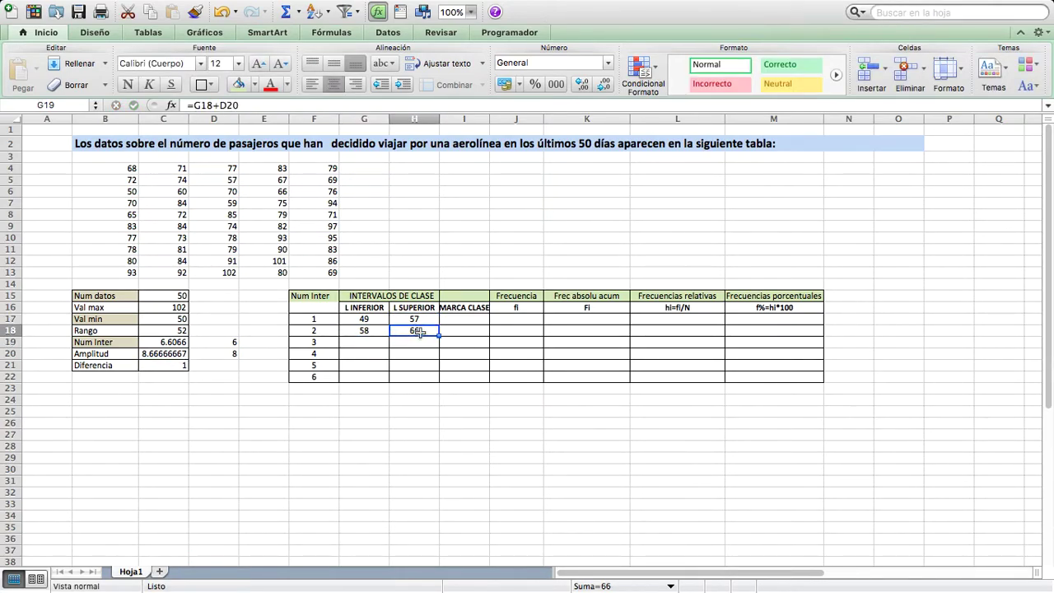
{"action": "left_click", "coordinate": [221, 105]}
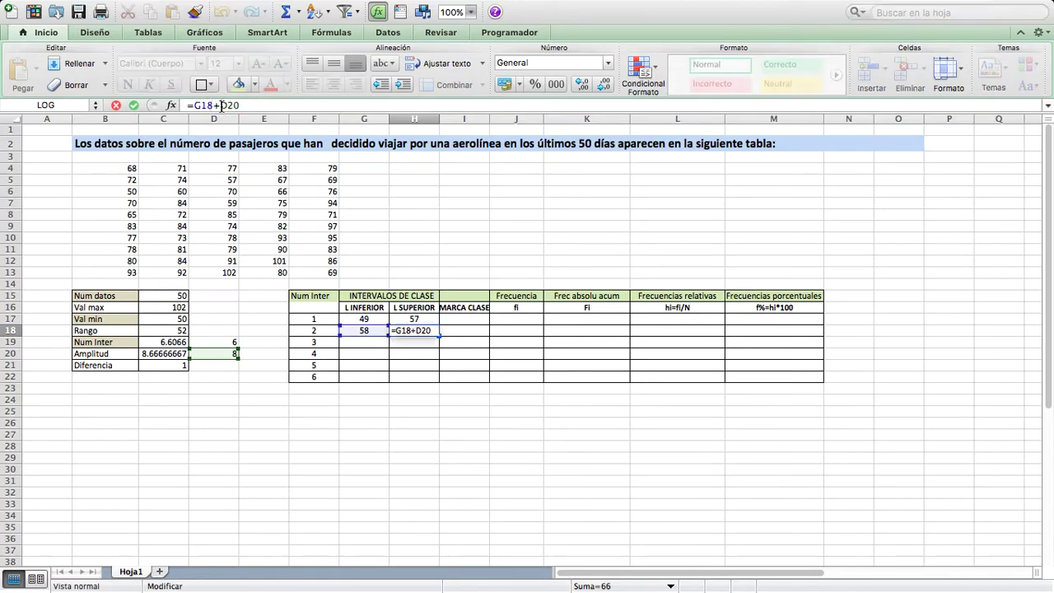
{"action": "type", "text": "$D$"}
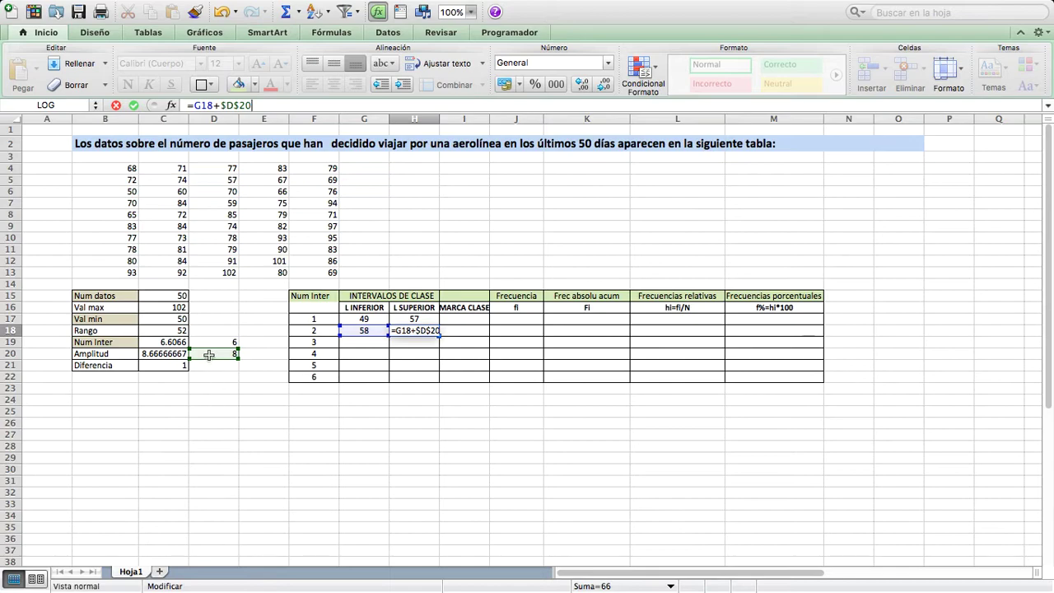
{"action": "key", "text": "Return"}
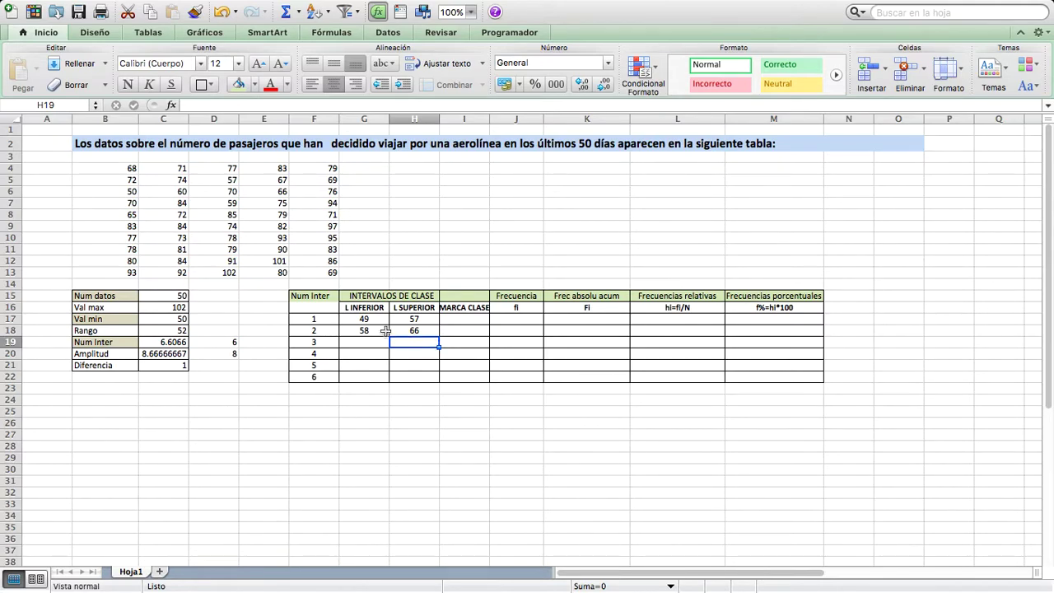
Copy the second interval's lower and upper limit formulas from G18 and H18 down to row 22.
{"action": "left_click", "coordinate": [416, 331]}
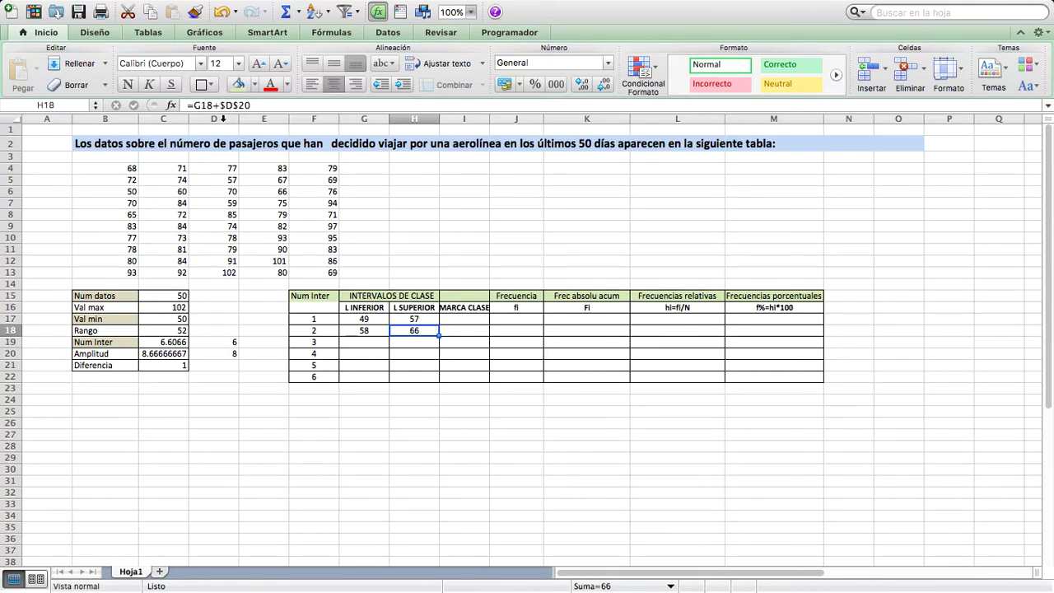
{"action": "left_click", "coordinate": [349, 330]}
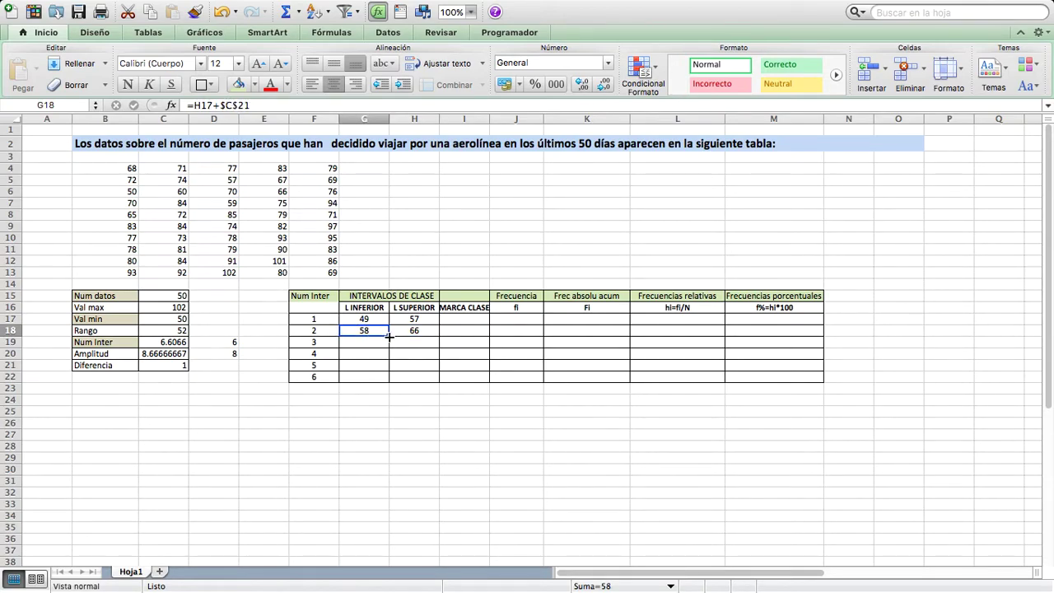
{"action": "left_click_drag", "start_coordinate": [388, 336], "coordinate": [390, 380]}
{"action": "left_click", "coordinate": [422, 331]}
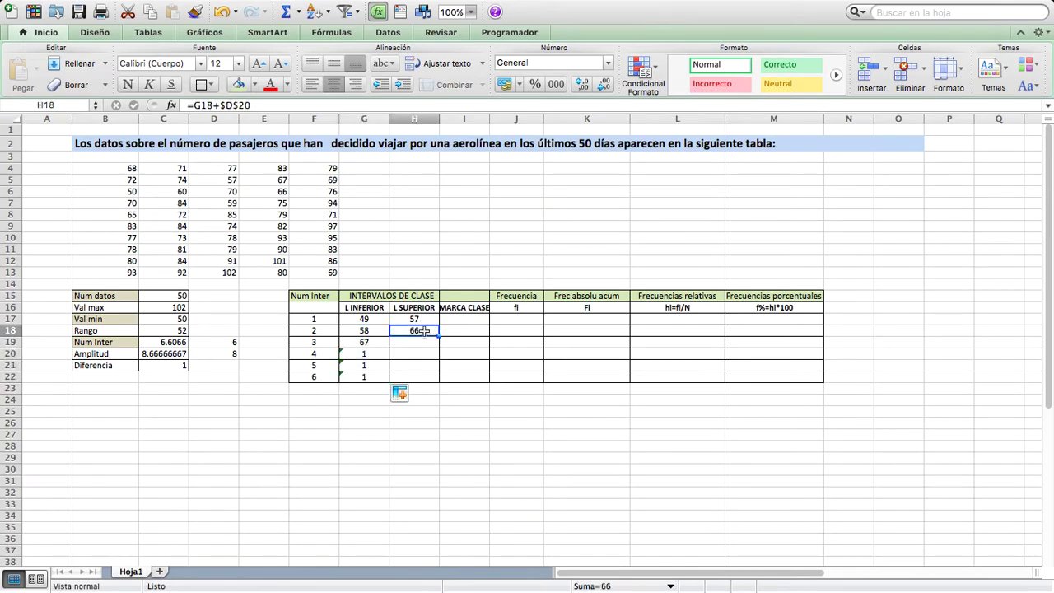
{"action": "left_click_drag", "start_coordinate": [439, 334], "coordinate": [436, 385]}
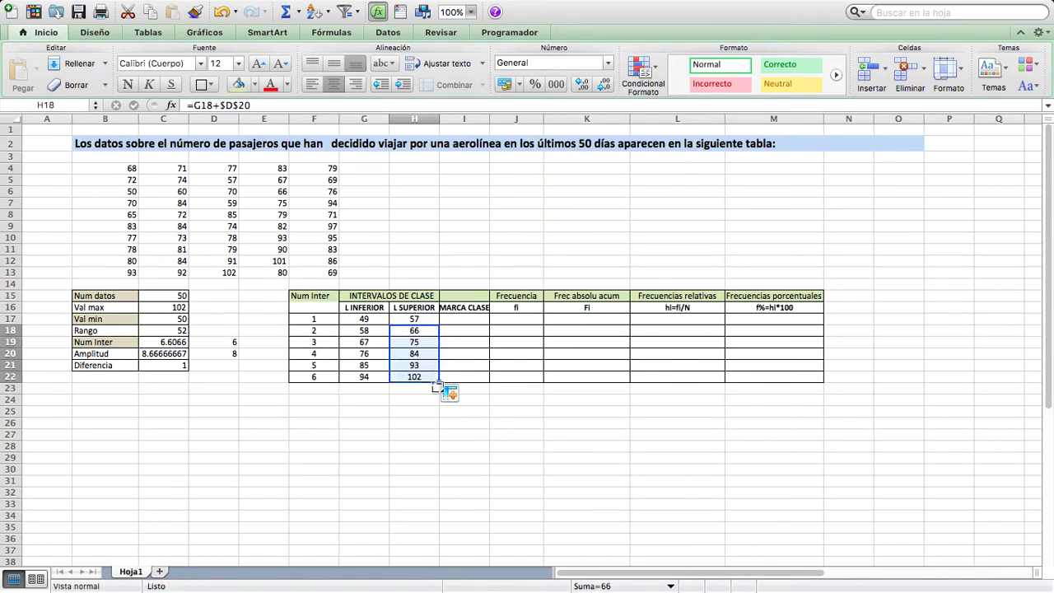
Calculate the first class mark in I17 with =(G17+H17)/2 and copy the formula down to I22.
{"action": "left_click", "coordinate": [460, 318]}
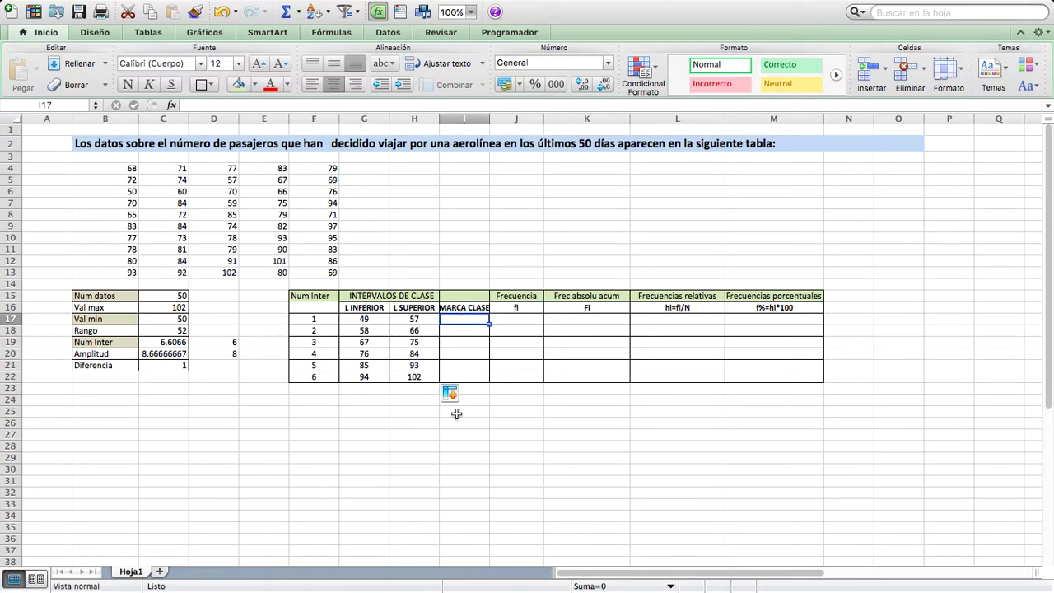
{"action": "type", "text": "="}
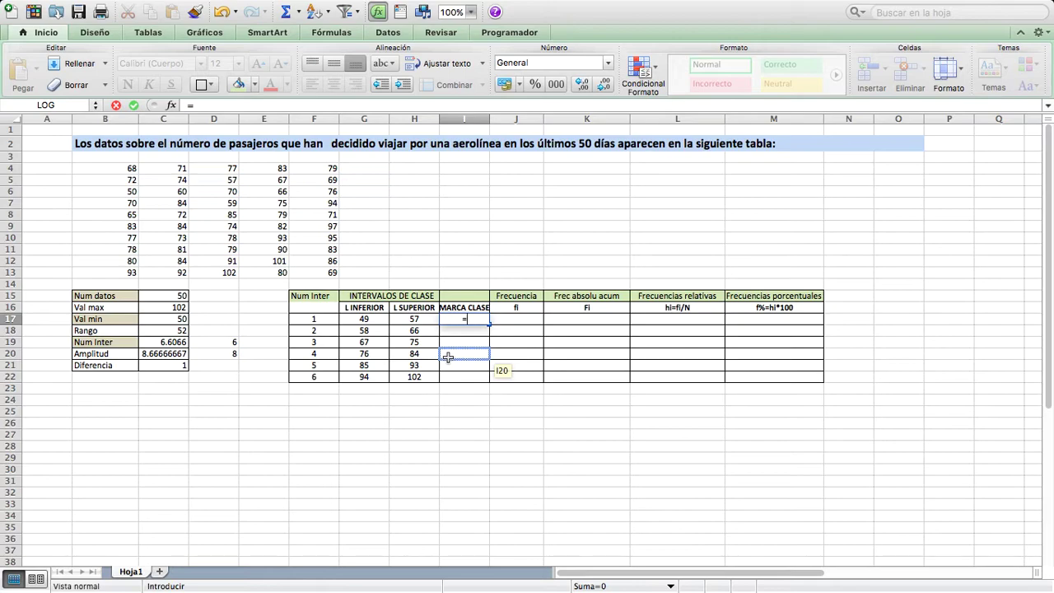
{"action": "type", "text": "("}
{"action": "left_click", "coordinate": [368, 319]}
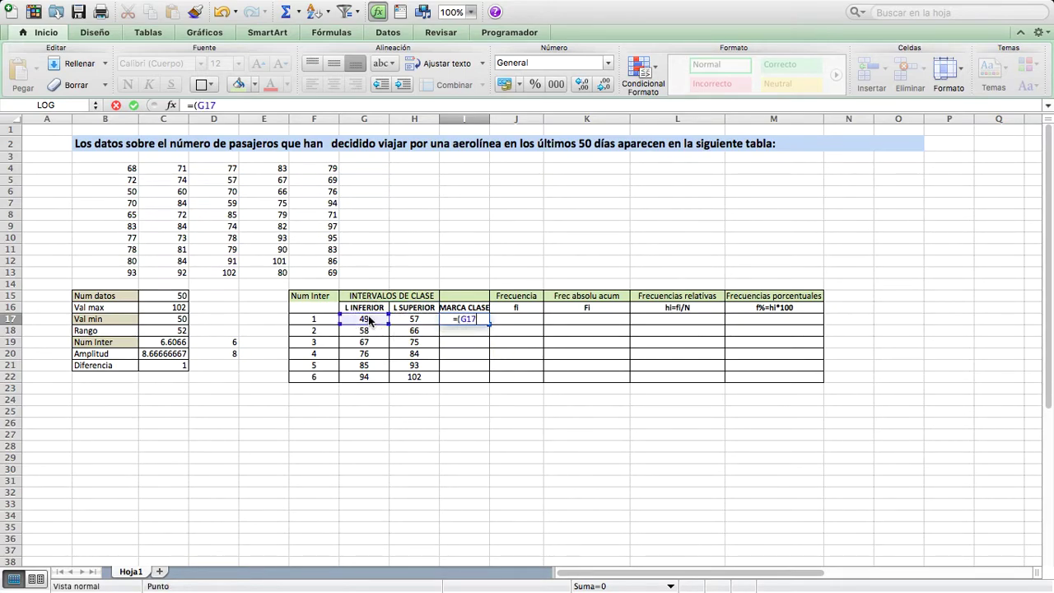
{"action": "type", "text": "+"}
{"action": "left_click", "coordinate": [413, 319]}
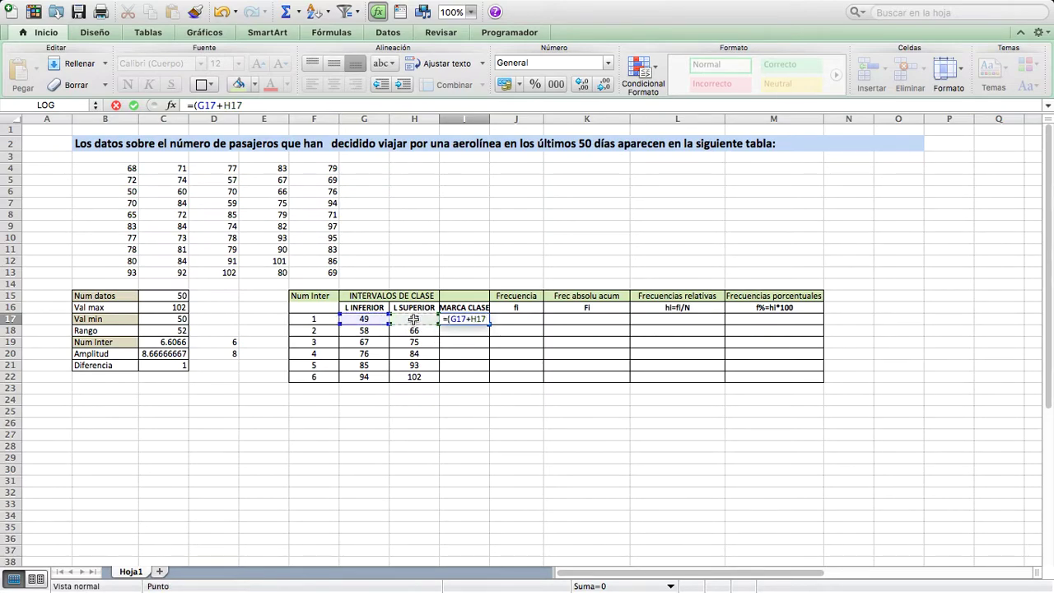
{"action": "type", "text": "/2"}
{"action": "key", "text": "Return"}
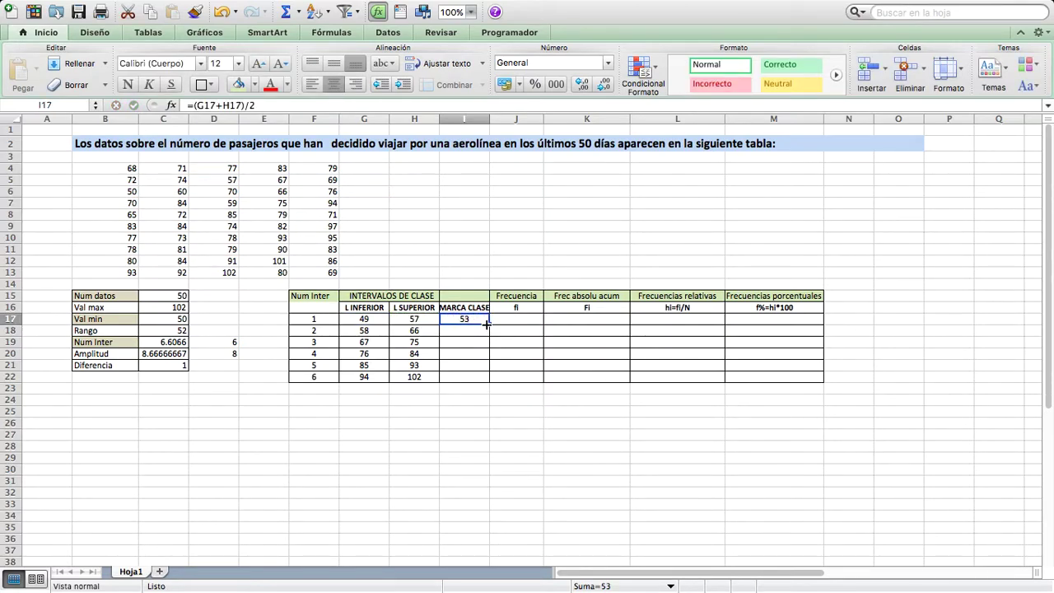
{"action": "left_click_drag", "start_coordinate": [489, 324], "coordinate": [488, 382]}
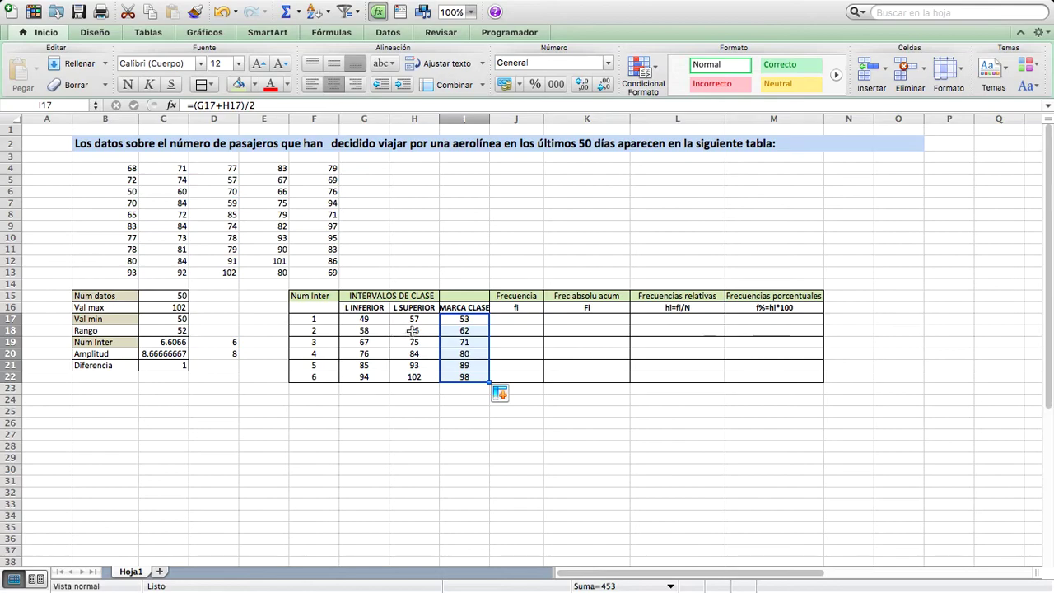
{"action": "left_click", "coordinate": [511, 320]}
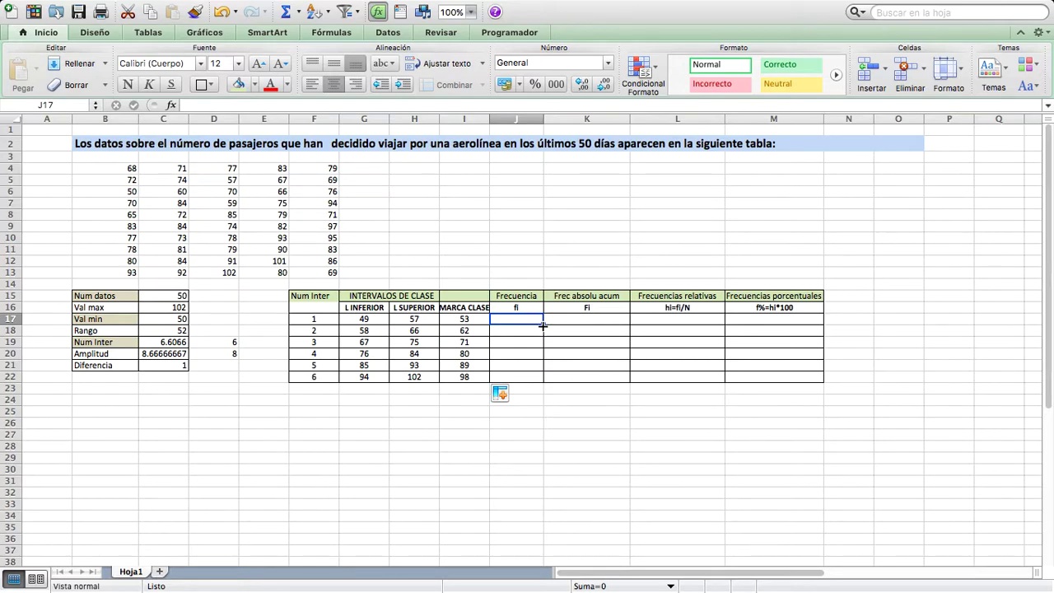
{"action": "left_click_drag", "start_coordinate": [542, 325], "coordinate": [541, 379]}
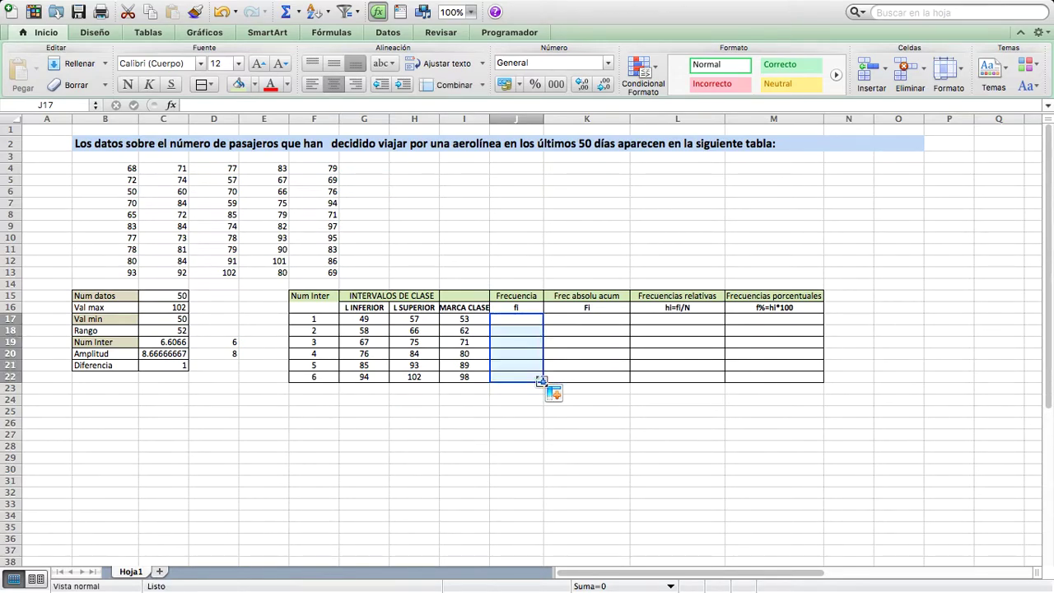
{"action": "left_click", "coordinate": [516, 322]}
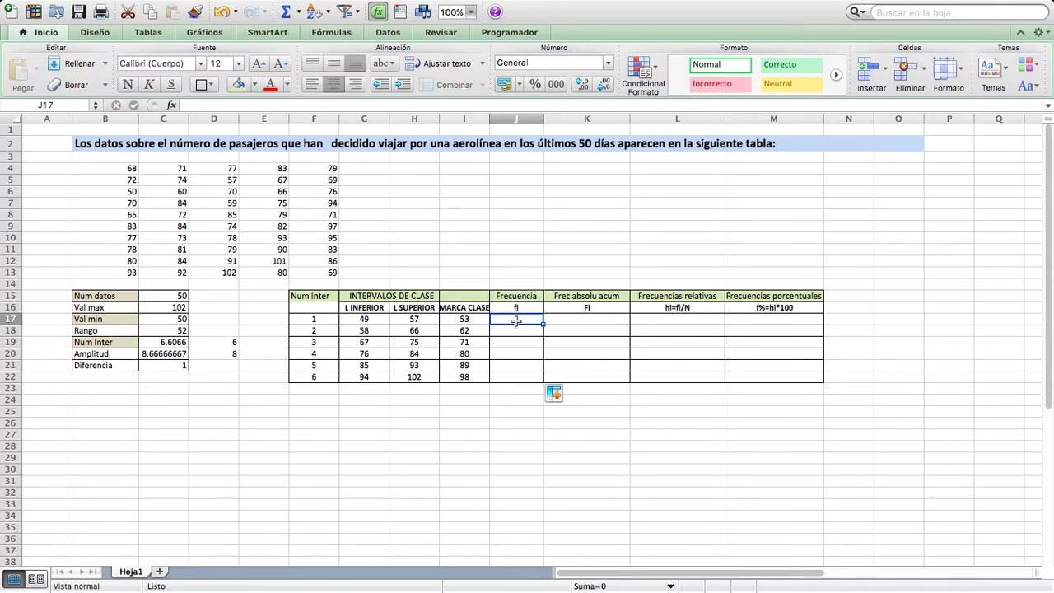
Calculate the class frequencies in J17:J22 with the array formula =FRECUENCIA(B4:F13,H17:H22), using the upper limits as groups.
{"action": "left_click_drag", "start_coordinate": [514, 320], "coordinate": [515, 372]}
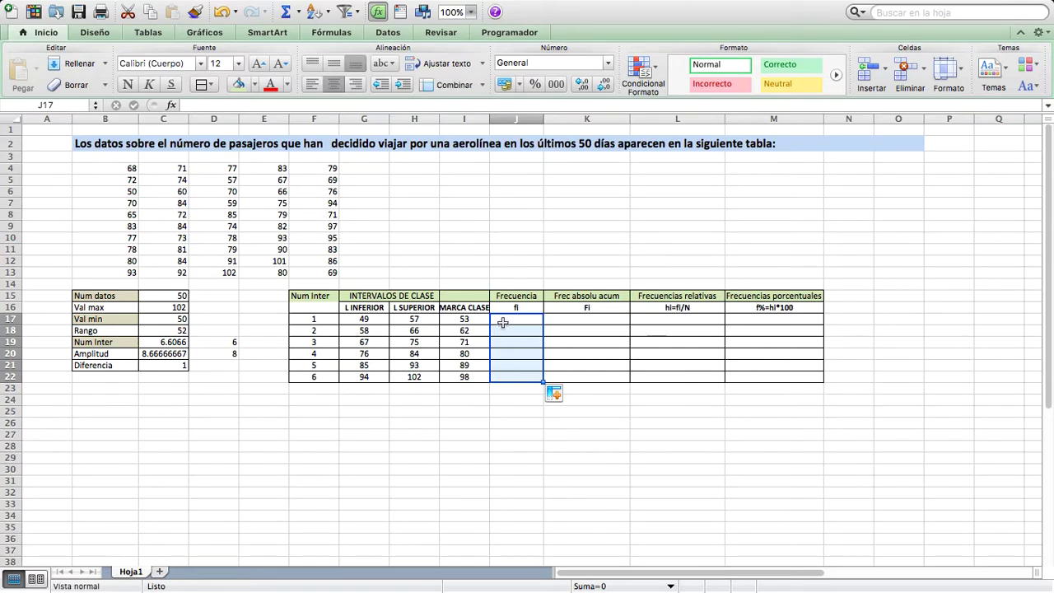
{"action": "type", "text": "="}
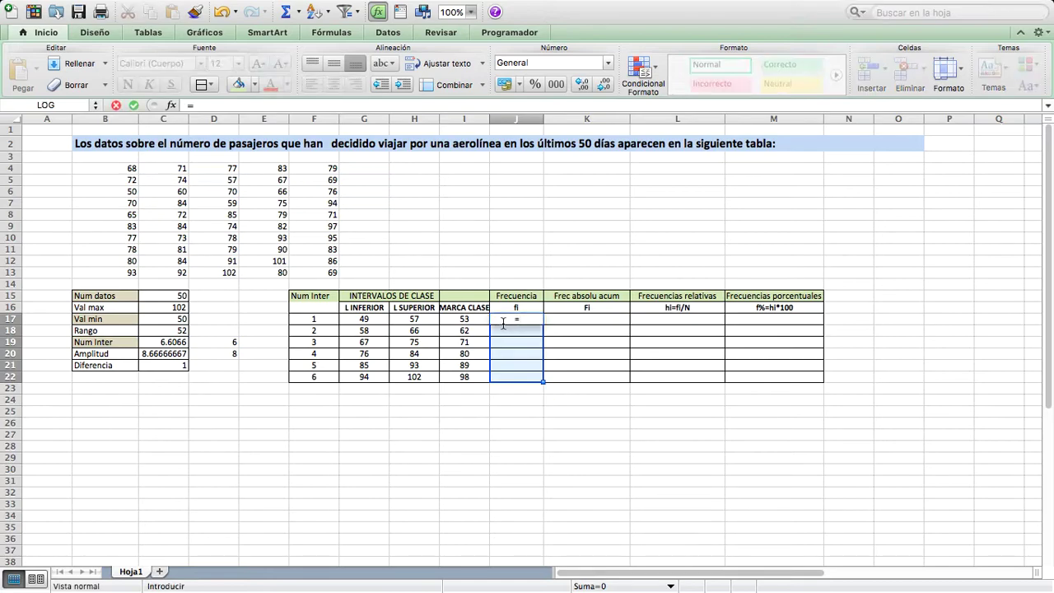
{"action": "type", "text": "FRECUENCIA"}
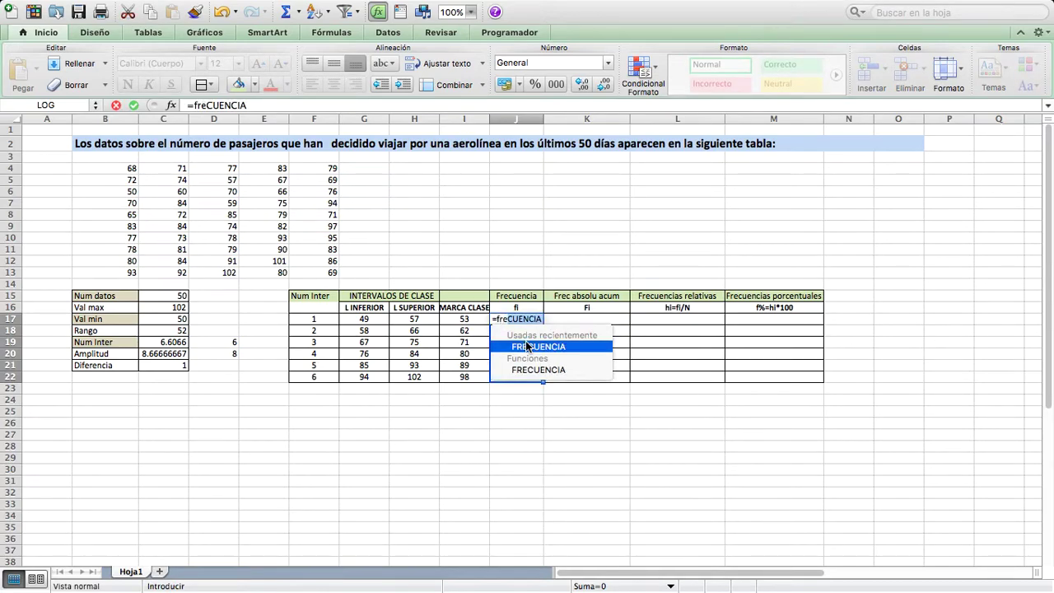
{"action": "double_click", "coordinate": [526, 345]}
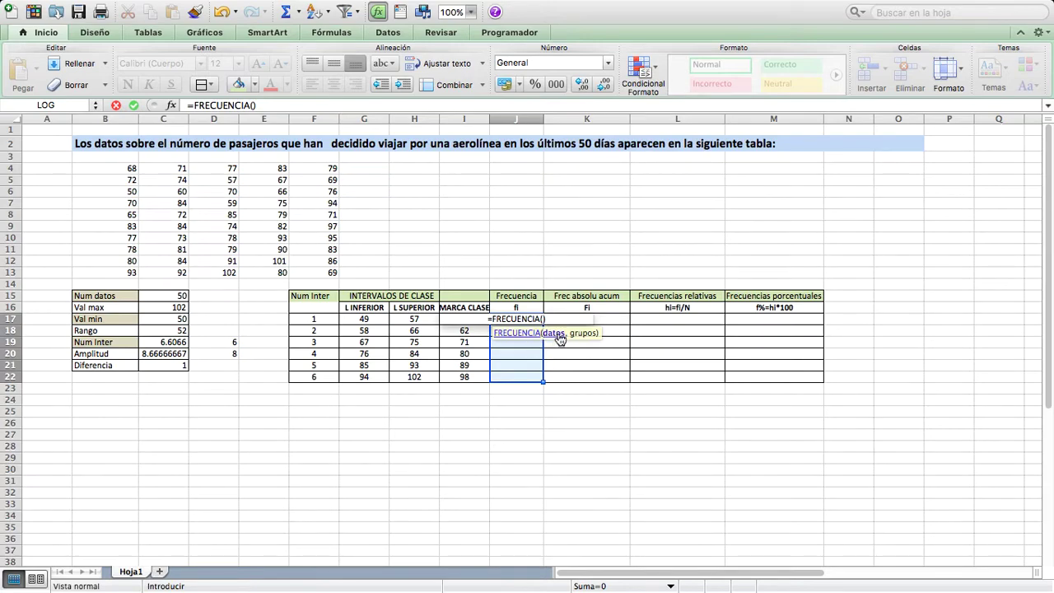
{"action": "left_click", "coordinate": [122, 168]}
{"action": "left_click_drag", "start_coordinate": [122, 169], "coordinate": [318, 268]}
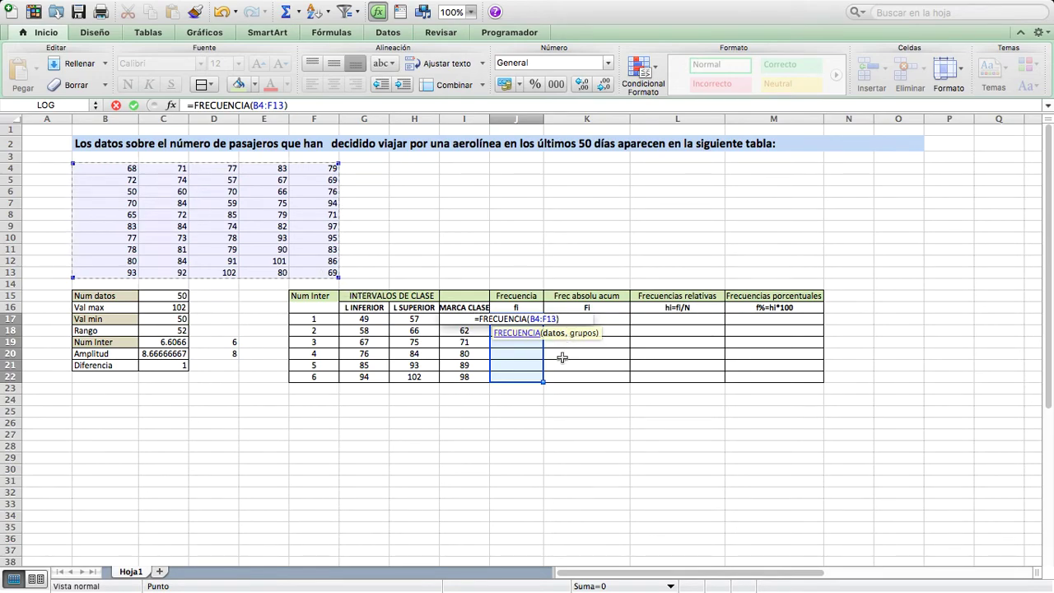
{"action": "type", "text": ","}
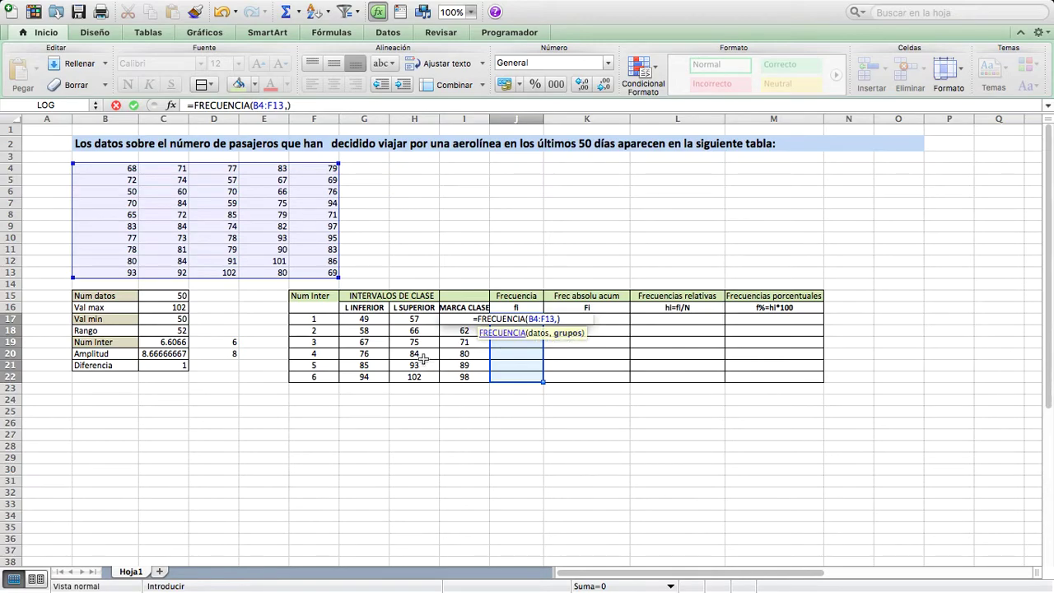
{"action": "left_click_drag", "start_coordinate": [410, 321], "coordinate": [413, 372]}
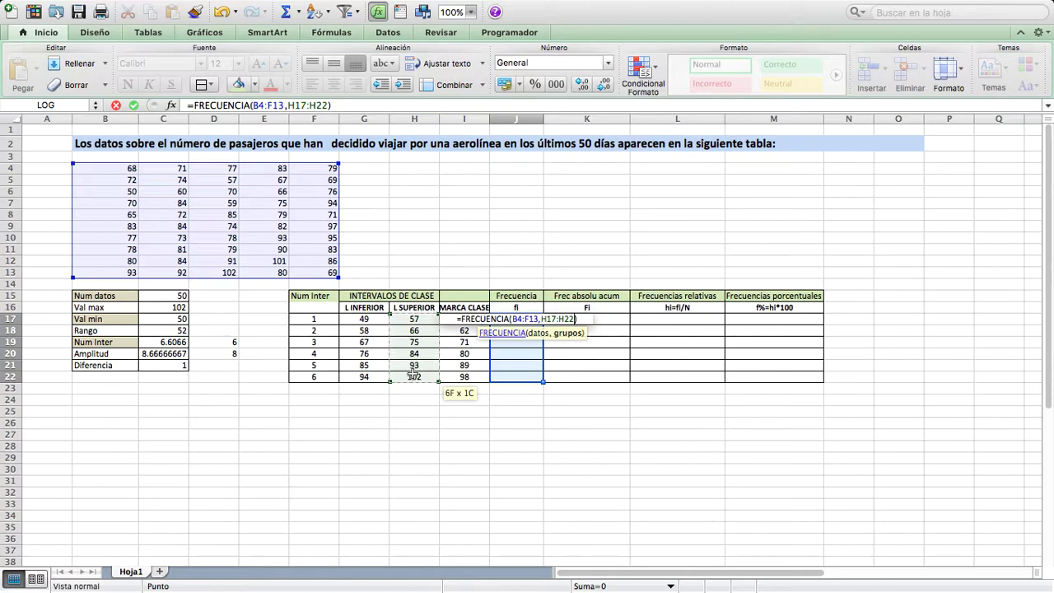
{"action": "left_click_drag", "start_coordinate": [414, 372], "coordinate": [414, 372]}
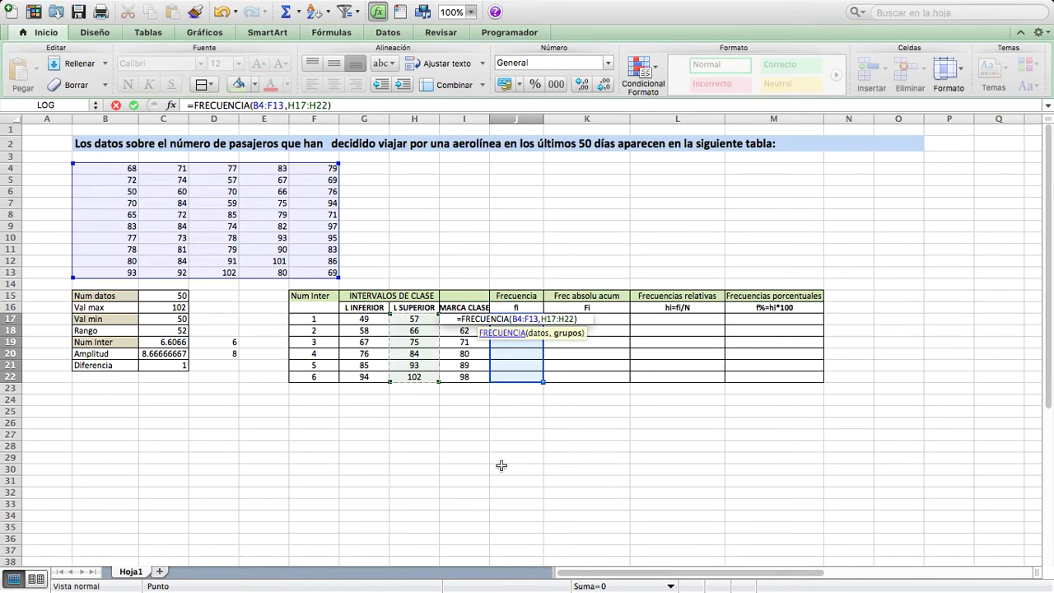
{"action": "key", "text": "ctrl+shift+Return"}
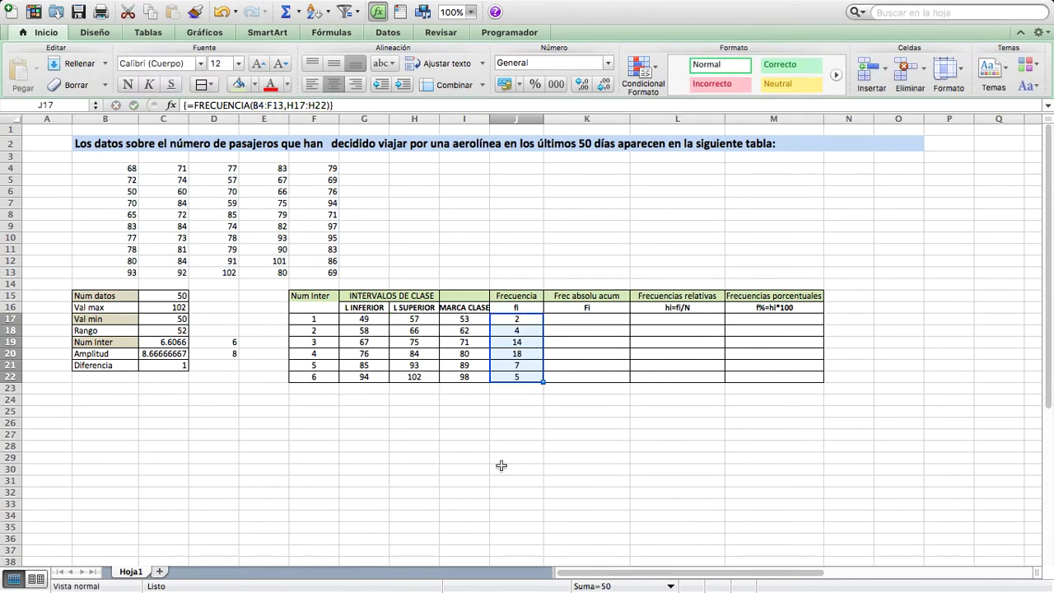
Check the frequencies in J17:J19 against their class limits and the matching passenger values in the data table.
{"action": "left_click", "coordinate": [507, 387]}
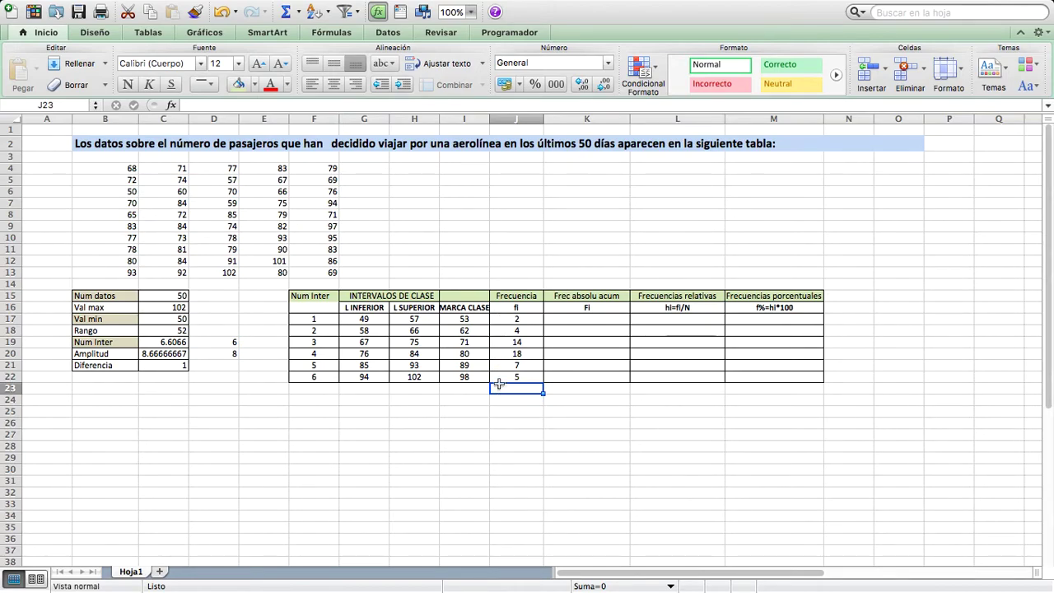
{"action": "left_click", "coordinate": [501, 318]}
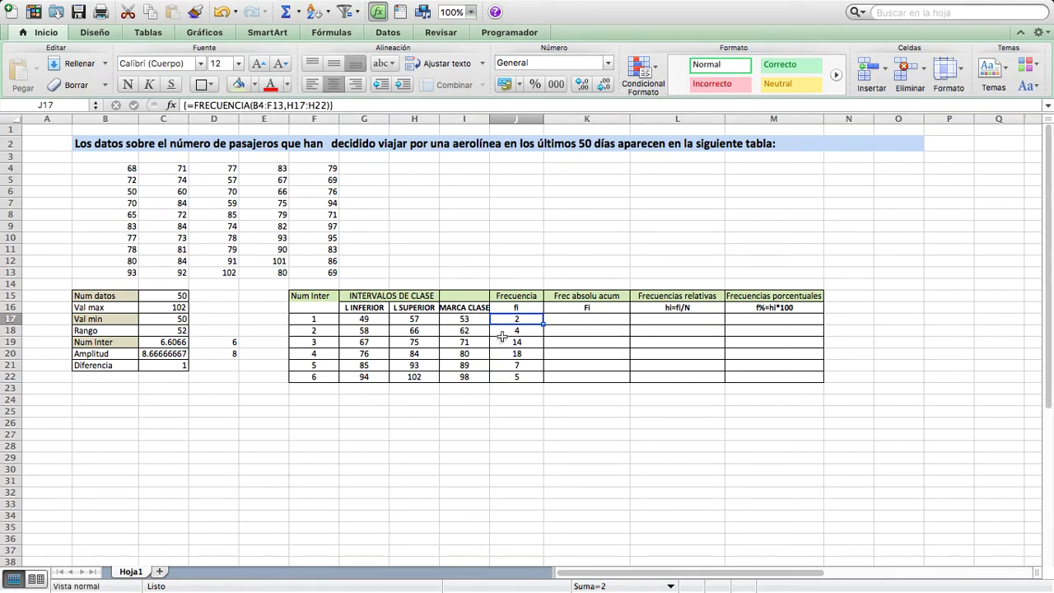
{"action": "left_click", "coordinate": [365, 317]}
{"action": "left_click", "coordinate": [415, 318]}
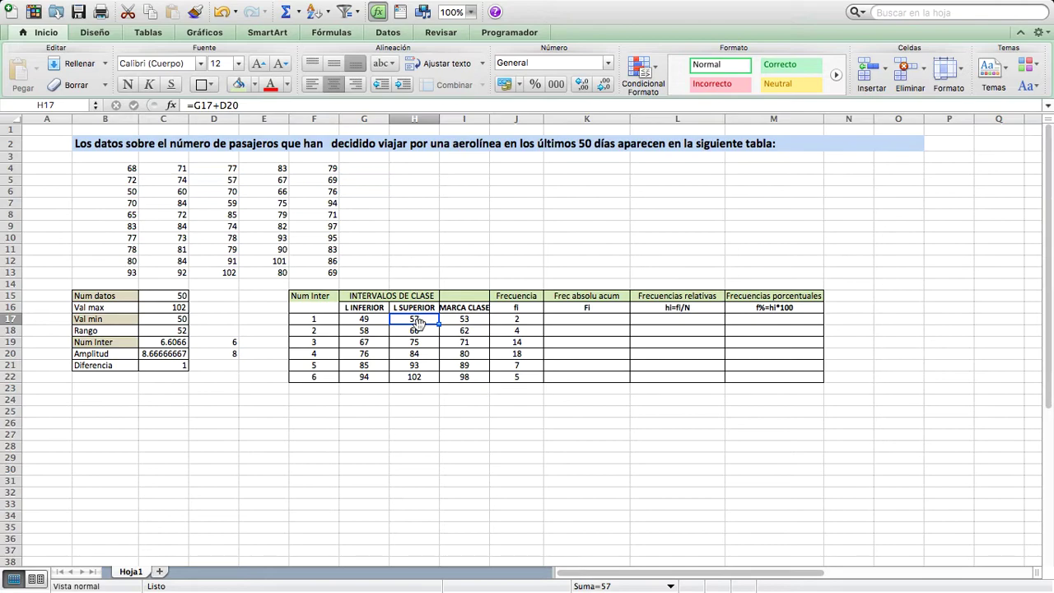
{"action": "left_click", "coordinate": [511, 319]}
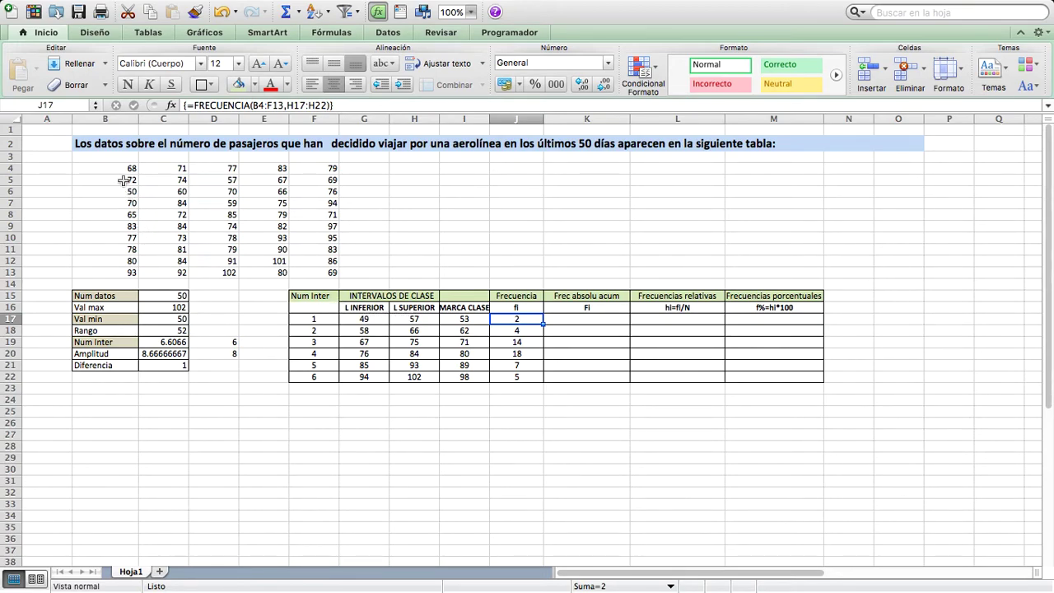
{"action": "left_click", "coordinate": [228, 178]}
{"action": "left_click", "coordinate": [130, 191]}
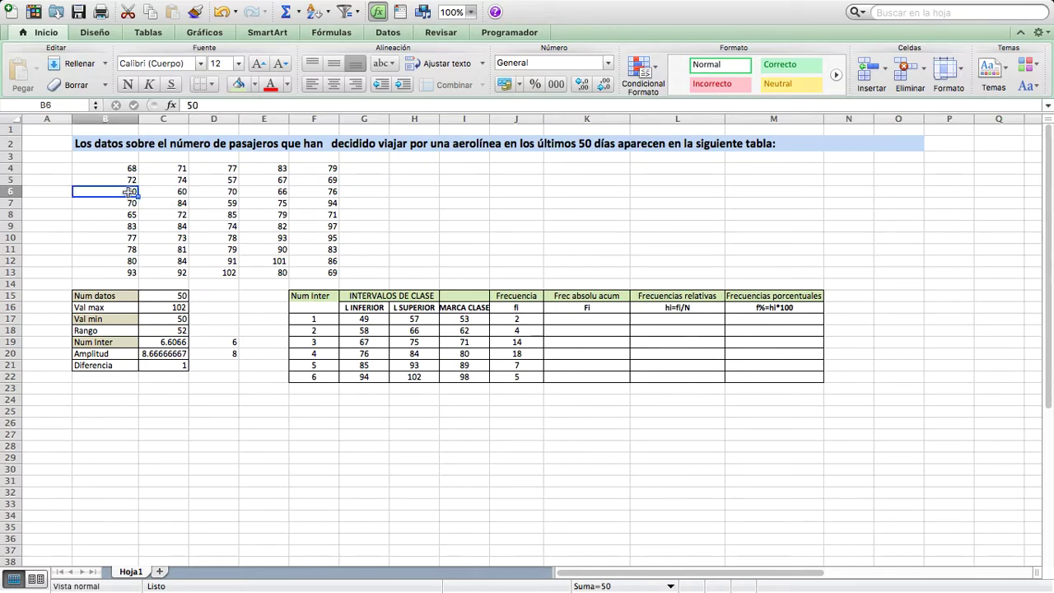
{"action": "left_click", "coordinate": [513, 319]}
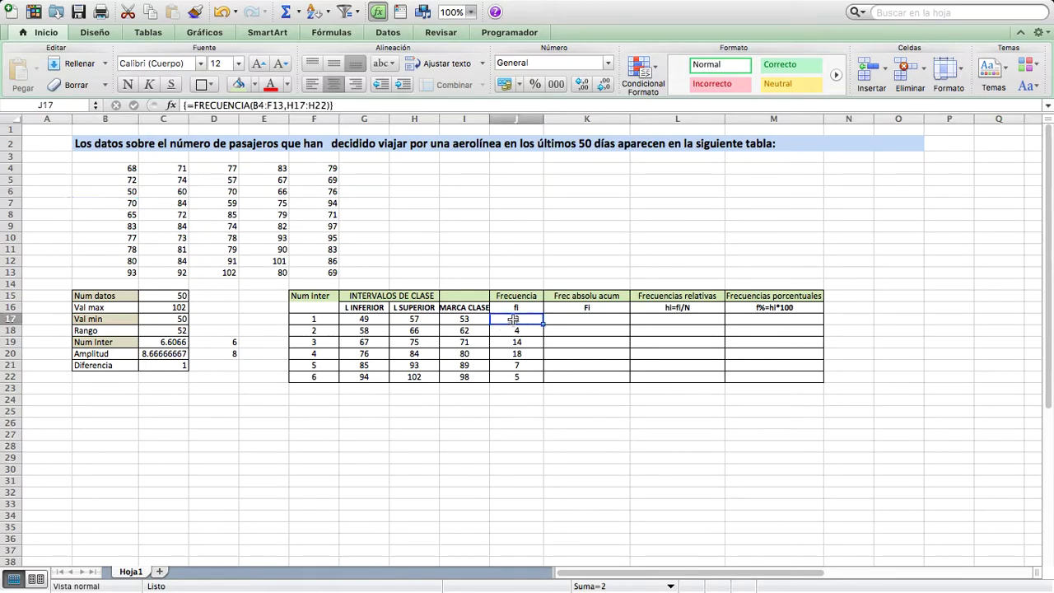
{"action": "left_click", "coordinate": [514, 329]}
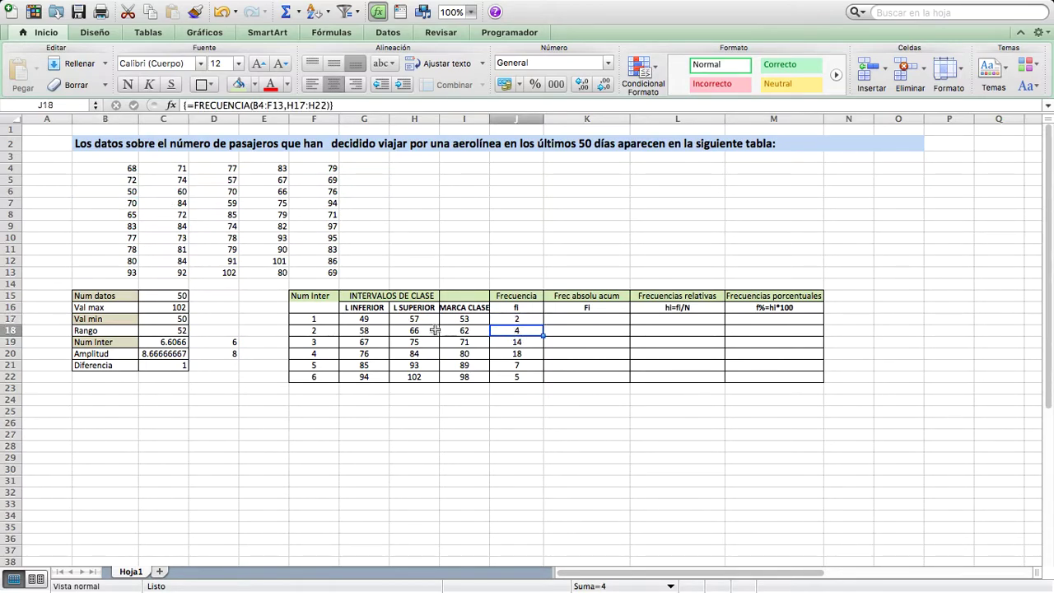
{"action": "left_click", "coordinate": [366, 332]}
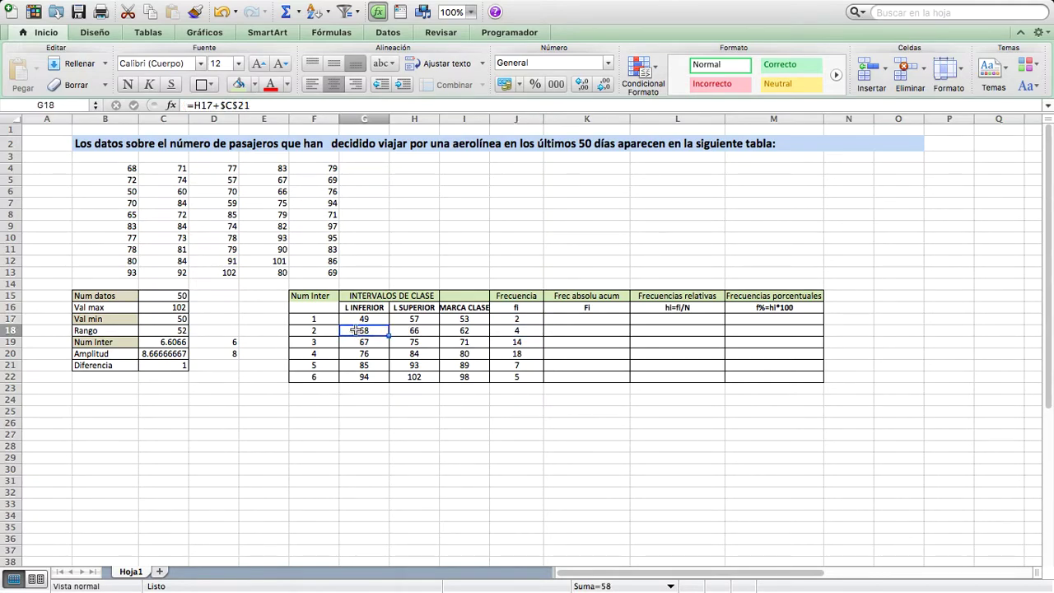
{"action": "left_click", "coordinate": [517, 342]}
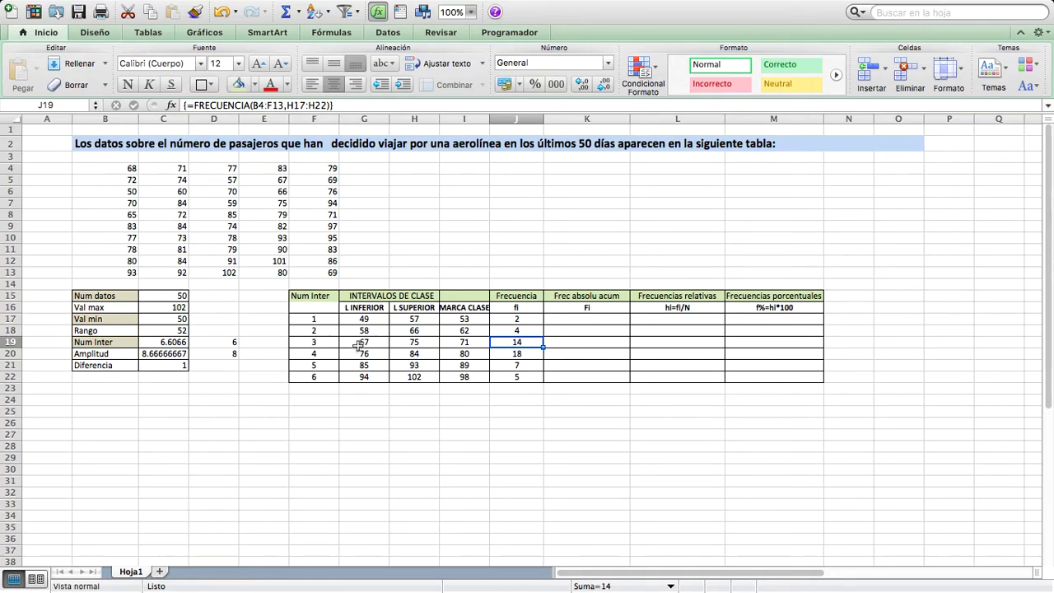
{"action": "left_click", "coordinate": [358, 346]}
{"action": "left_click", "coordinate": [404, 346]}
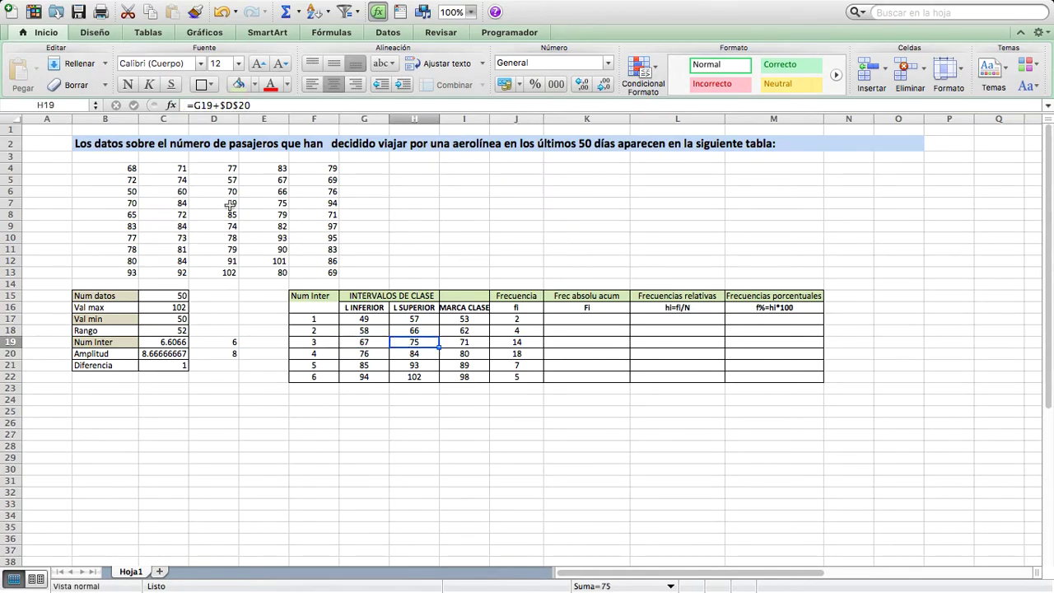
Total the class frequencies below the frequency column in J23 with =SUMA(J17:J22).
{"action": "left_click", "coordinate": [510, 389]}
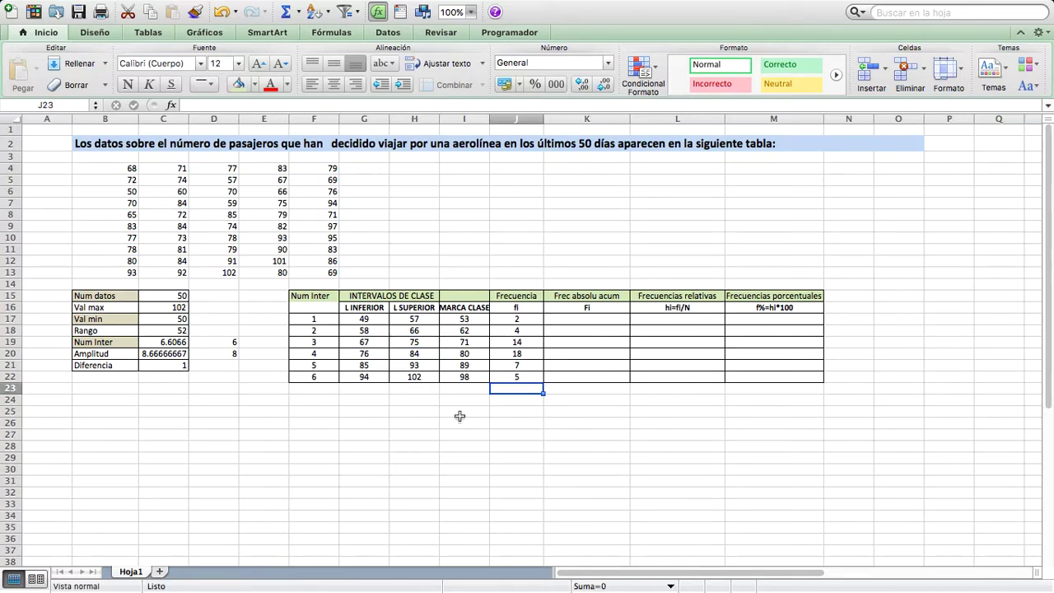
{"action": "type", "text": "=su"}
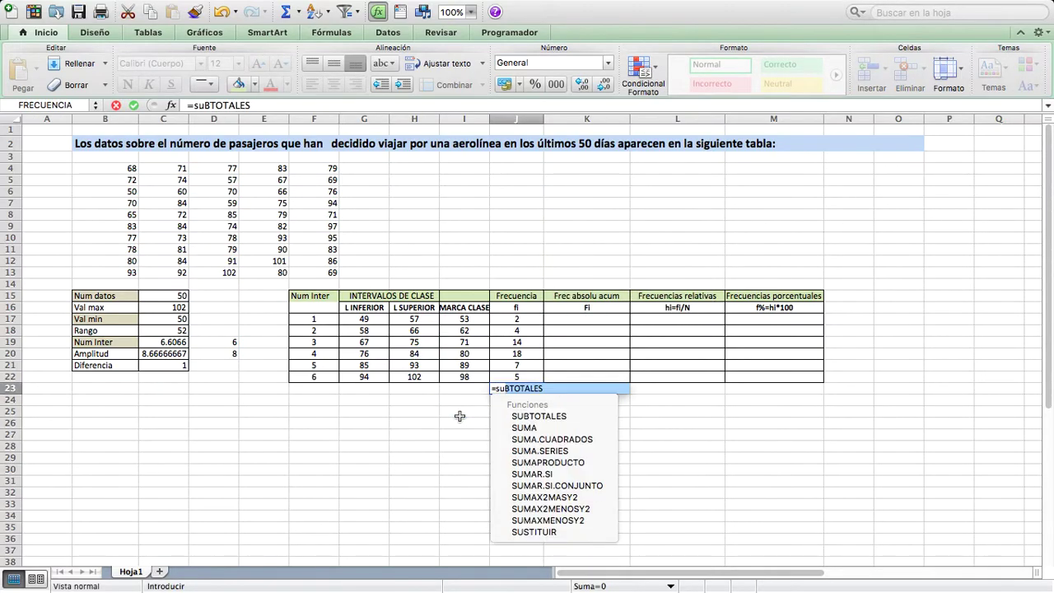
{"action": "double_click", "coordinate": [515, 427]}
{"action": "left_click", "coordinate": [514, 309]}
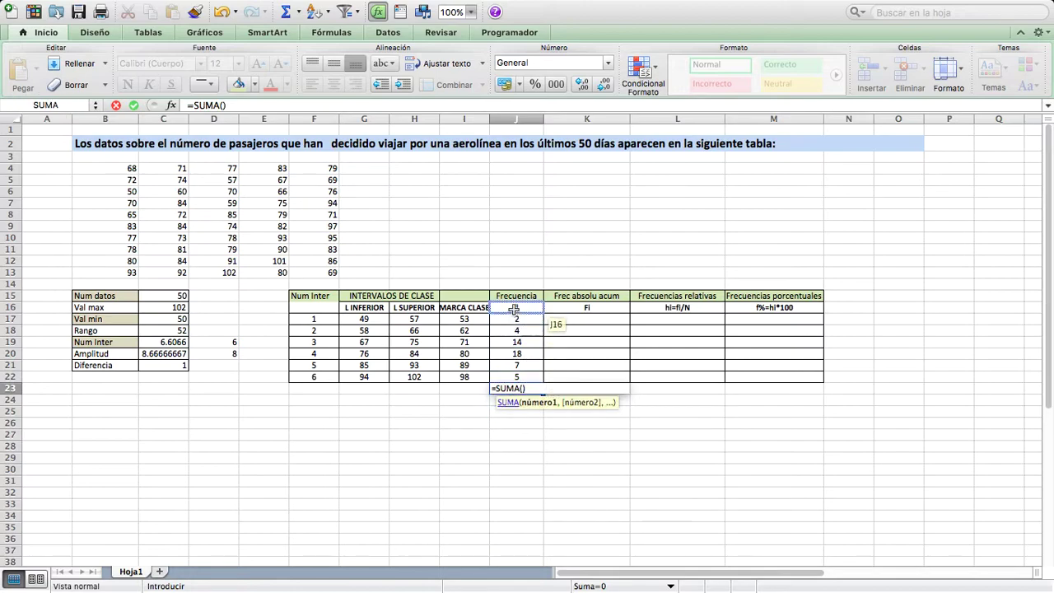
{"action": "left_click_drag", "start_coordinate": [514, 320], "coordinate": [519, 377]}
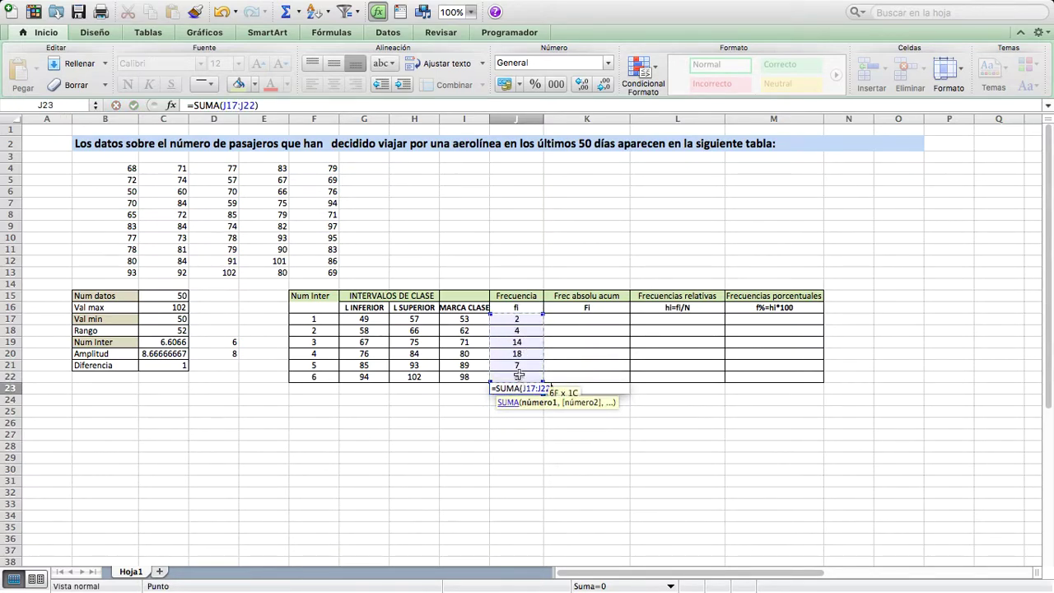
{"action": "key", "text": "Return"}
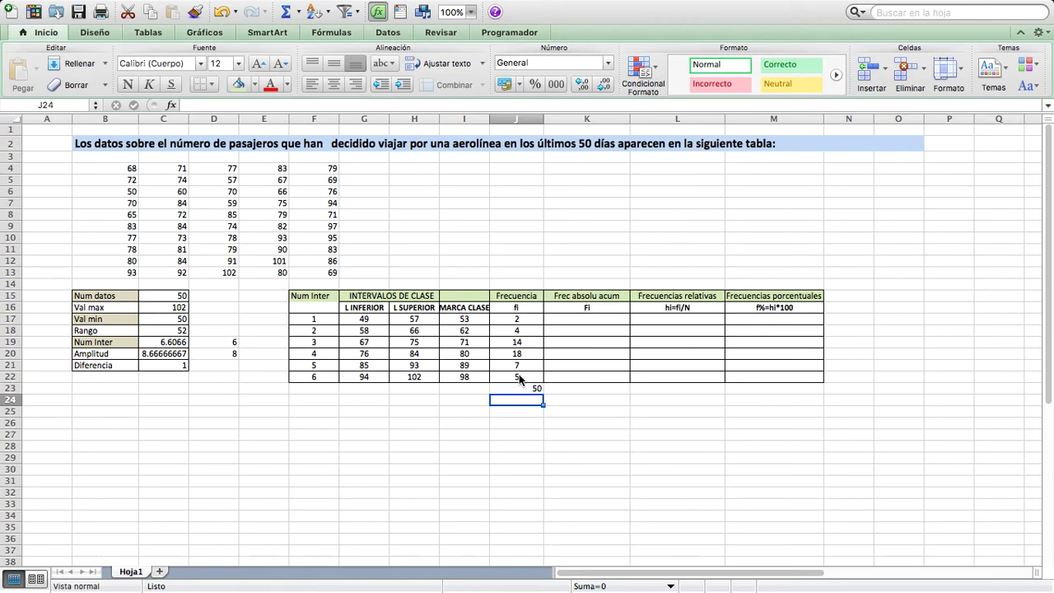
Set the first cumulative absolute frequency in K17 to the first class frequency with =J17.
{"action": "left_click", "coordinate": [569, 319]}
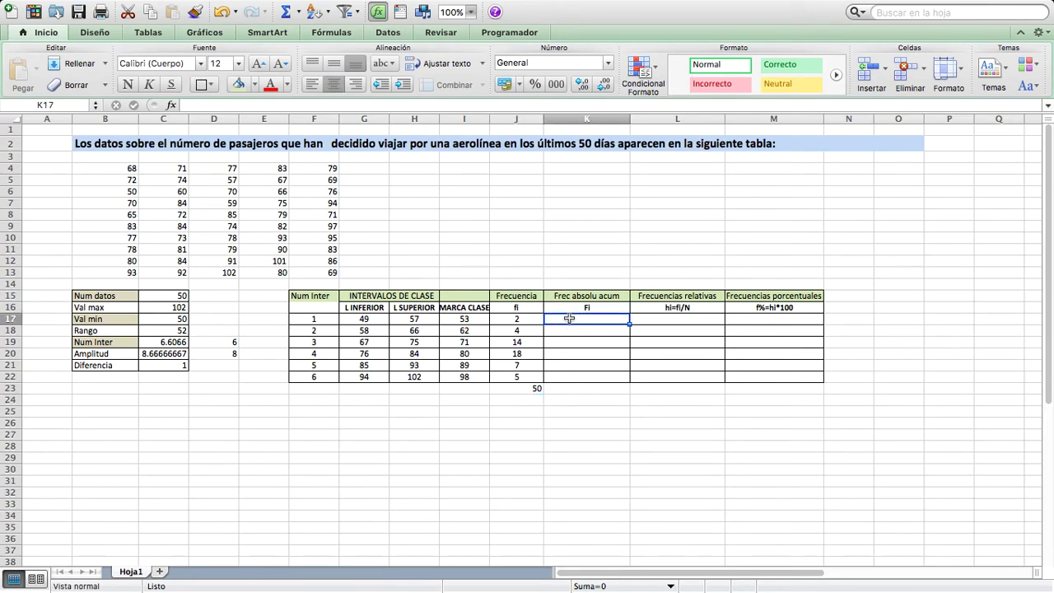
{"action": "left_click", "coordinate": [521, 388]}
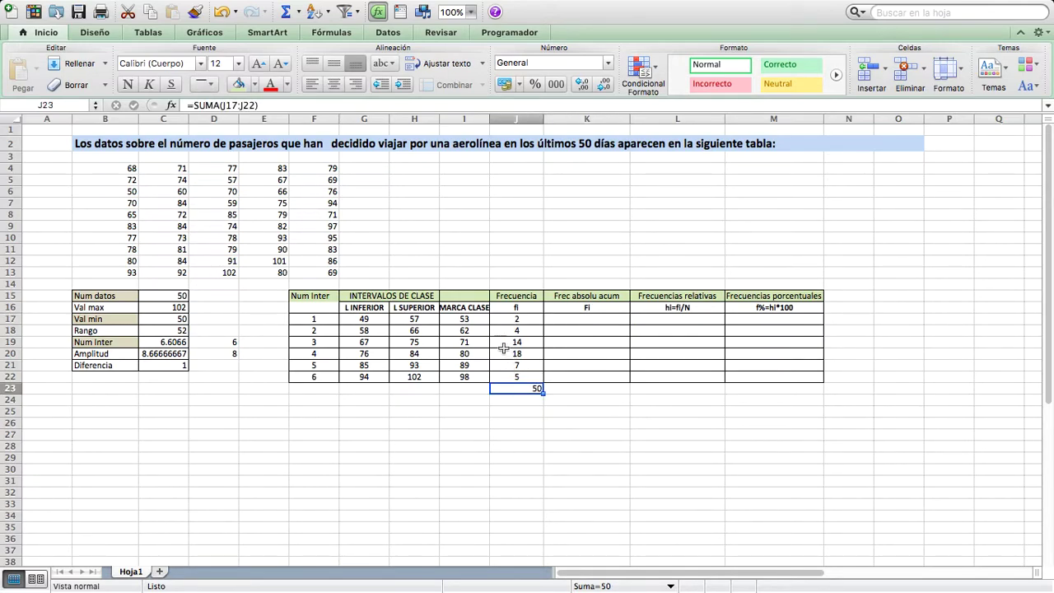
{"action": "left_click", "coordinate": [573, 319]}
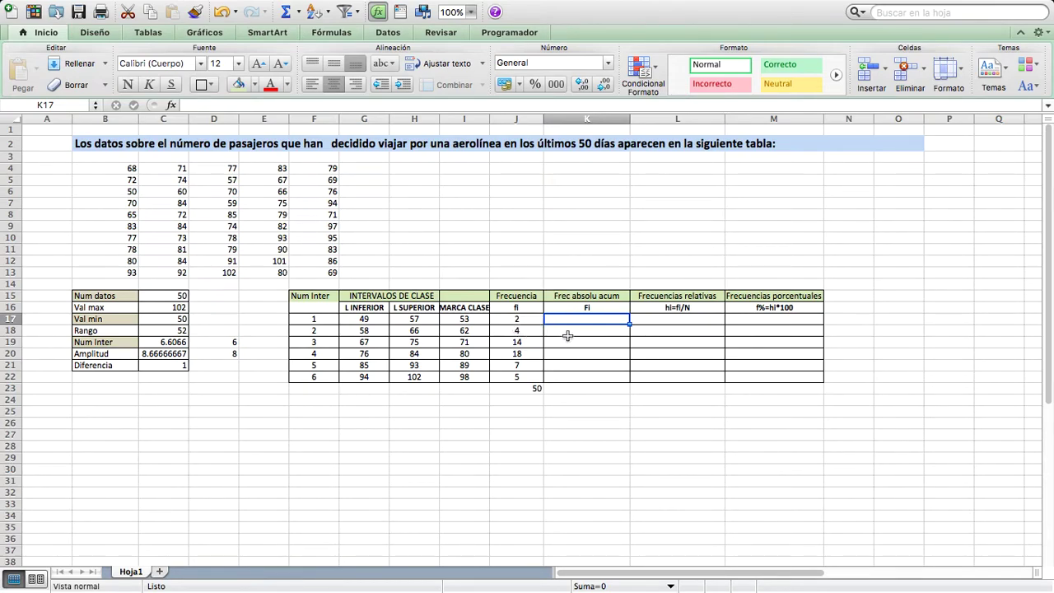
{"action": "left_click", "coordinate": [583, 330]}
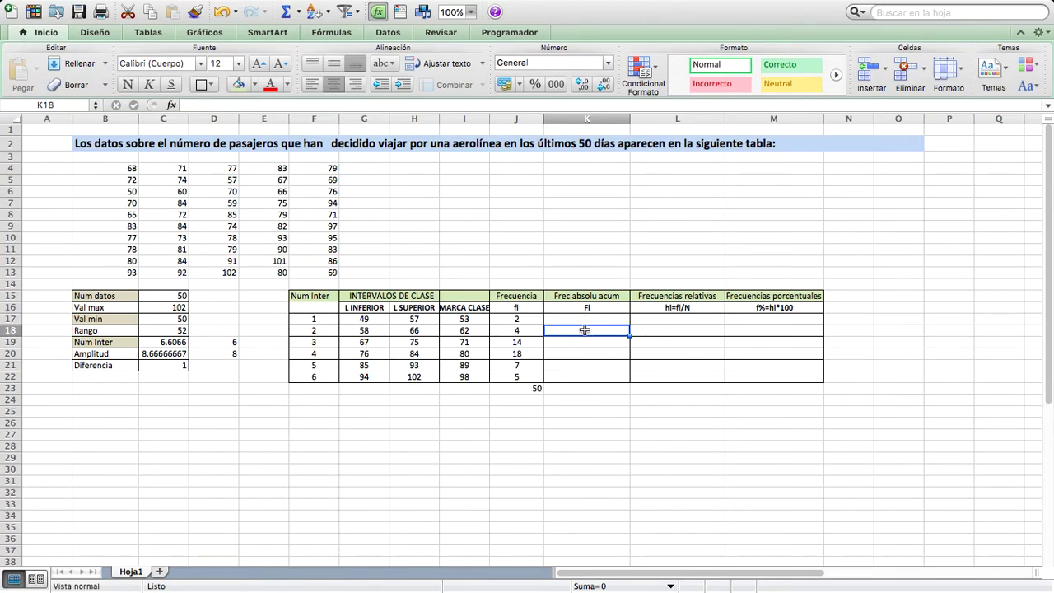
{"action": "left_click", "coordinate": [528, 329]}
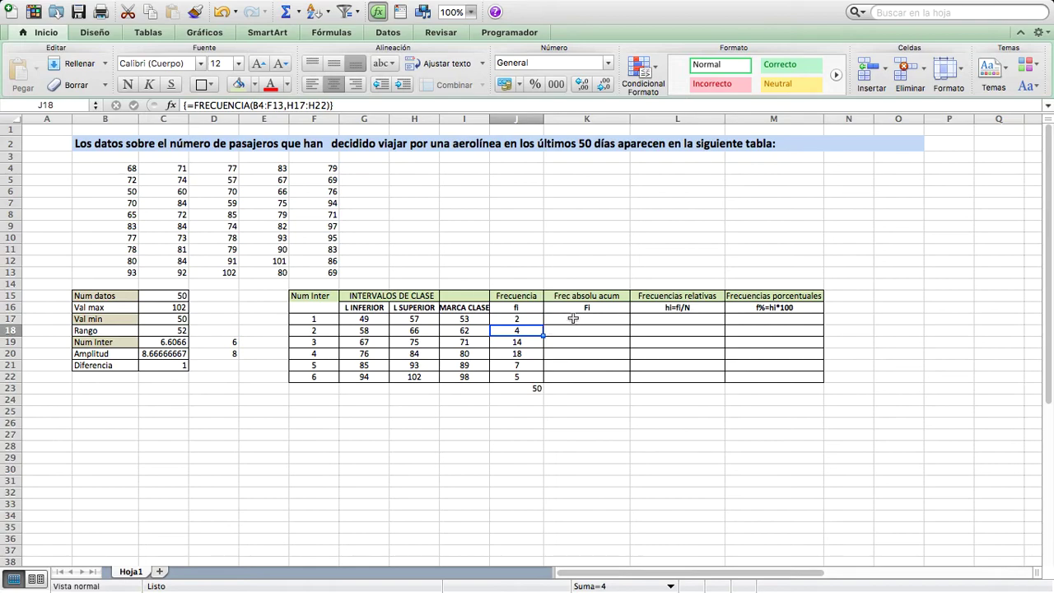
{"action": "left_click", "coordinate": [574, 318]}
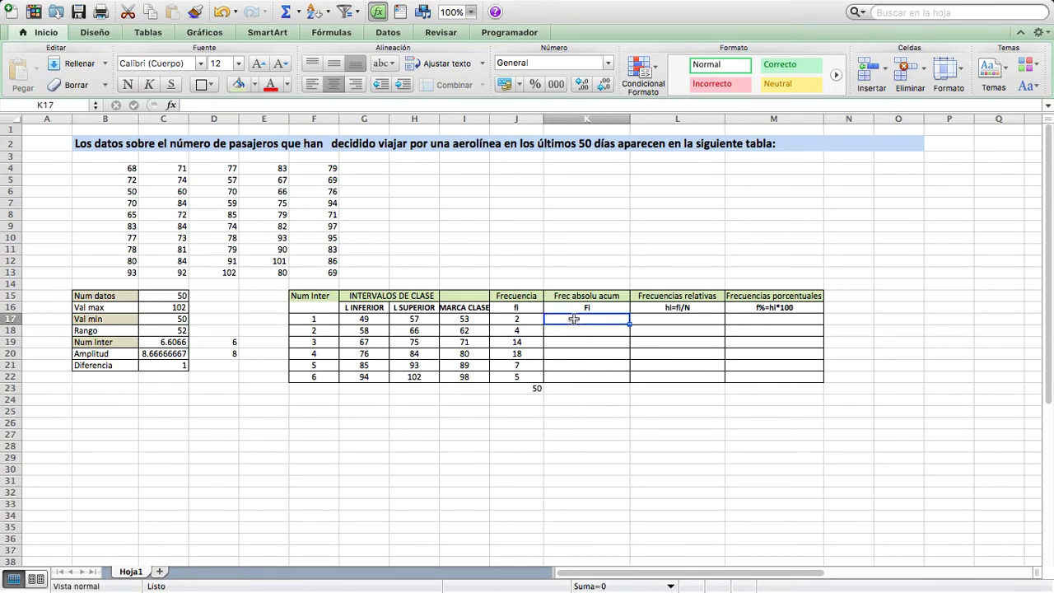
{"action": "type", "text": "="}
{"action": "left_click", "coordinate": [519, 318]}
{"action": "left_click", "coordinate": [518, 319]}
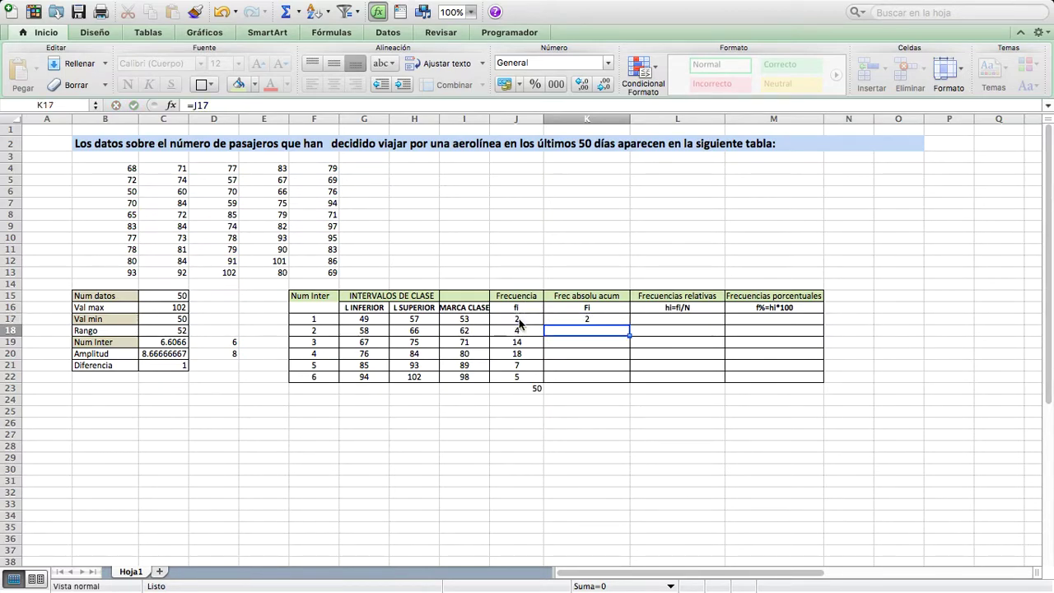
{"action": "key", "text": "Return"}
Calculate the second cumulative frequency in K18 by adding the previous cumulative value and the class frequency, =K17+J18.
{"action": "type", "text": "="}
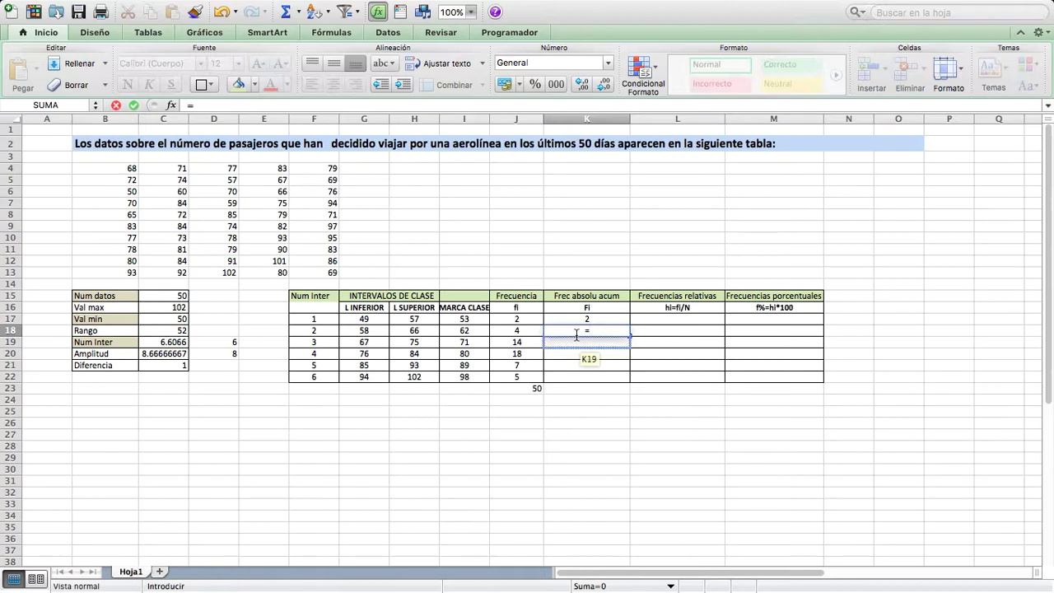
{"action": "left_click", "coordinate": [574, 321]}
{"action": "type", "text": "+"}
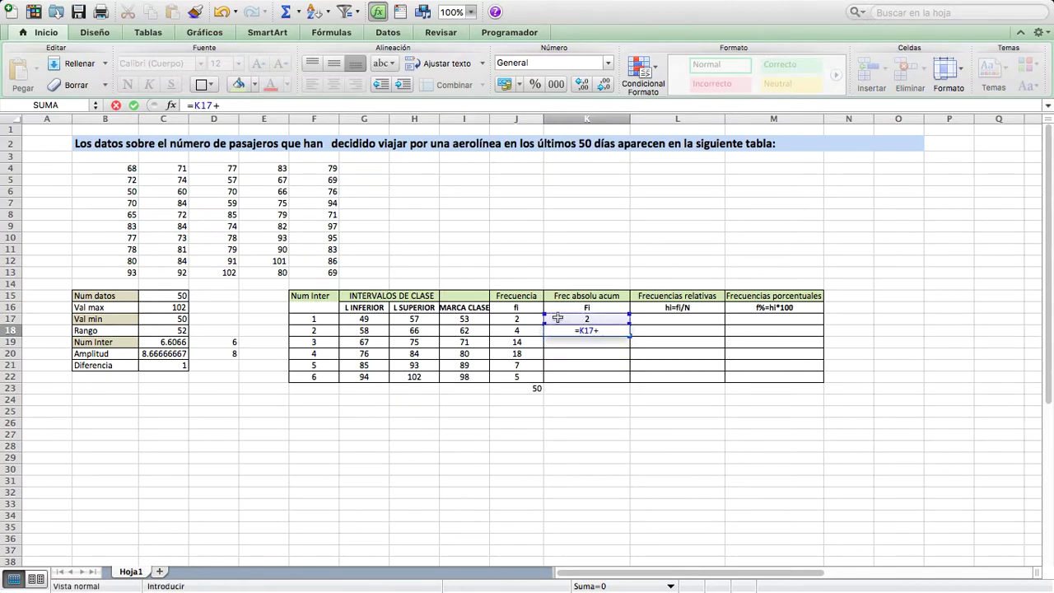
{"action": "left_click", "coordinate": [515, 331]}
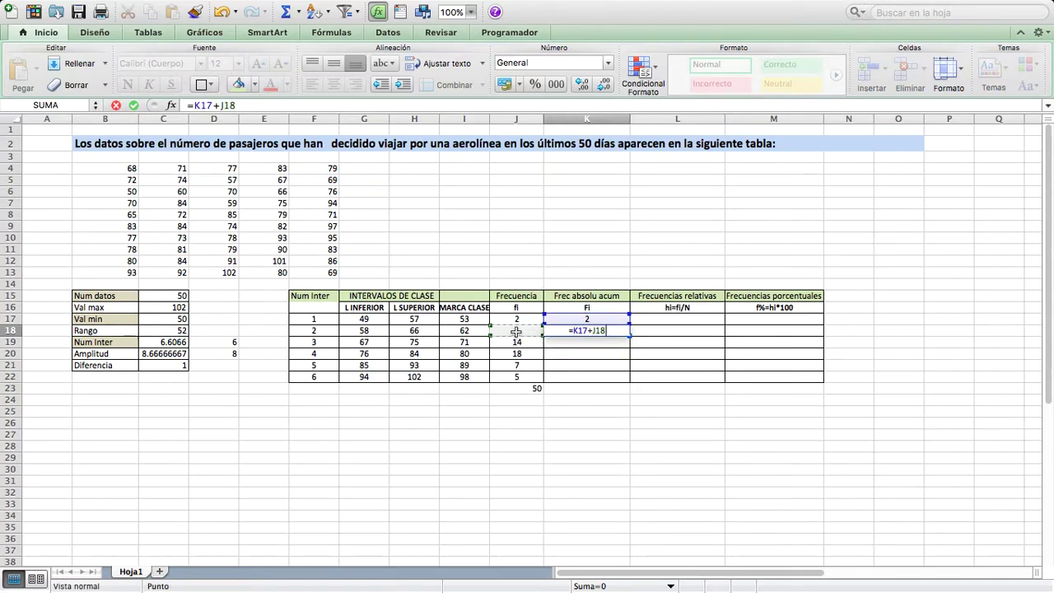
{"action": "key", "text": "Return"}
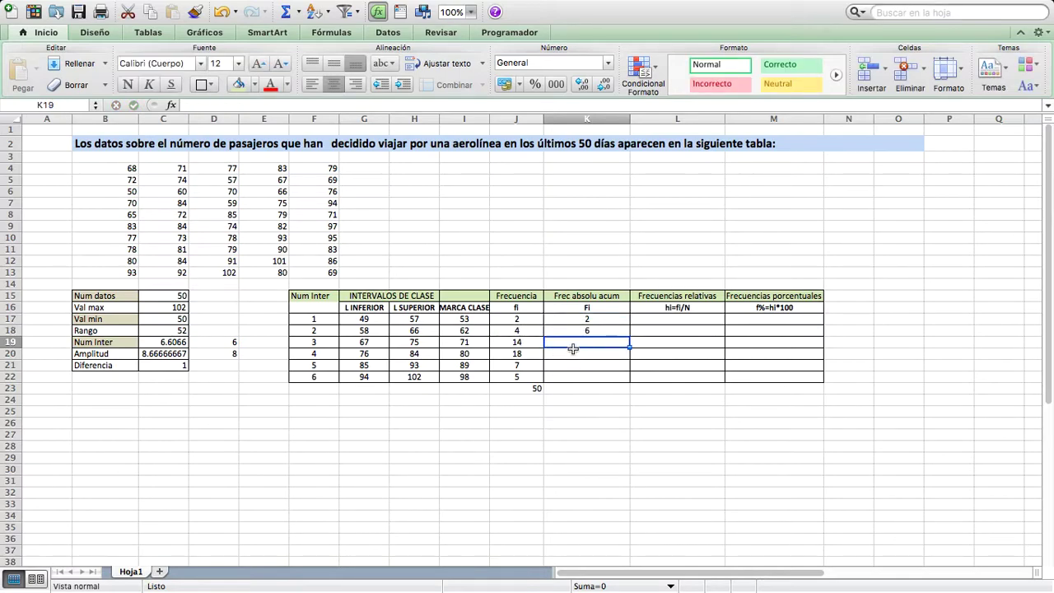
Calculate the third cumulative frequency in K19 with =K18+J19 and copy the formula down to K22.
{"action": "type", "text": "="}
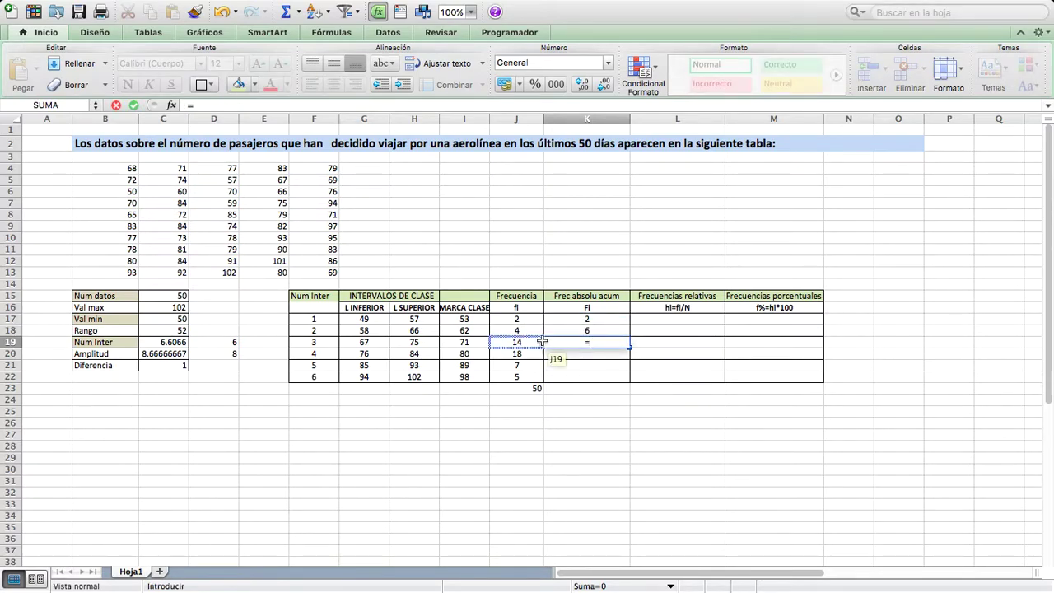
{"action": "left_click", "coordinate": [570, 332]}
{"action": "type", "text": "+"}
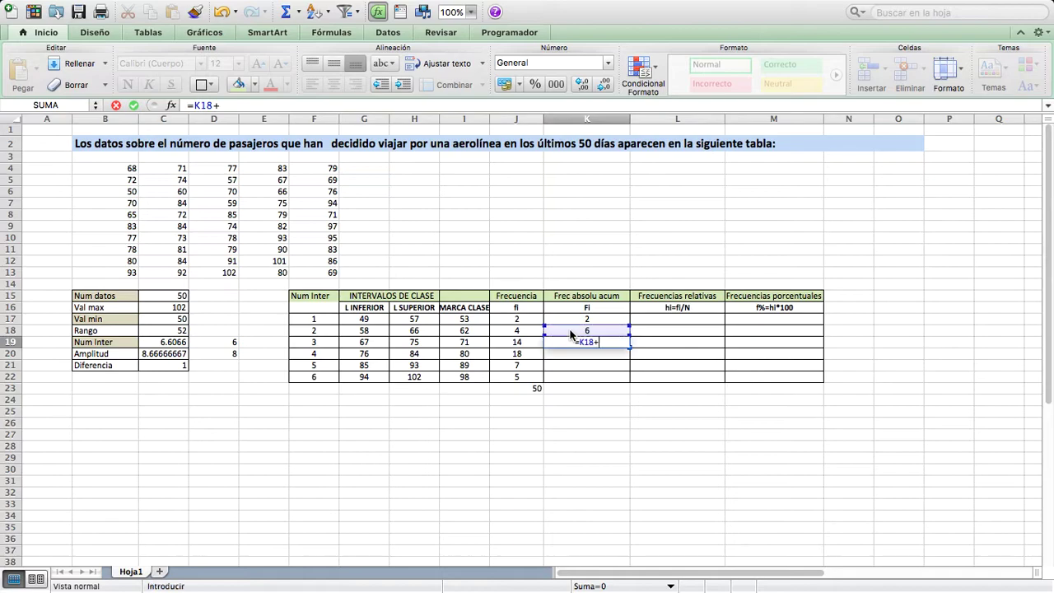
{"action": "left_click", "coordinate": [518, 343]}
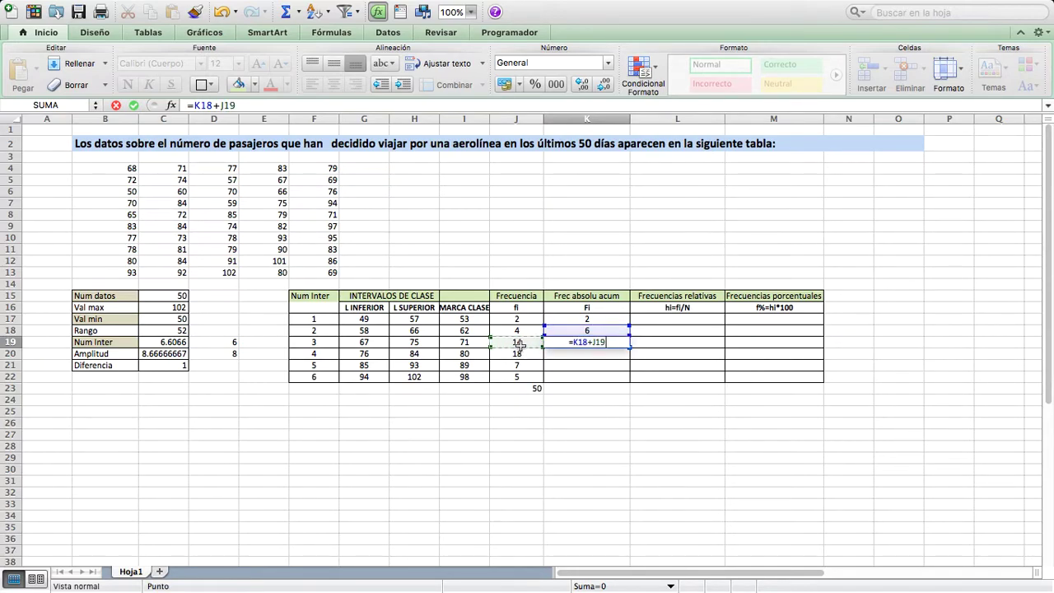
{"action": "key", "text": "Return"}
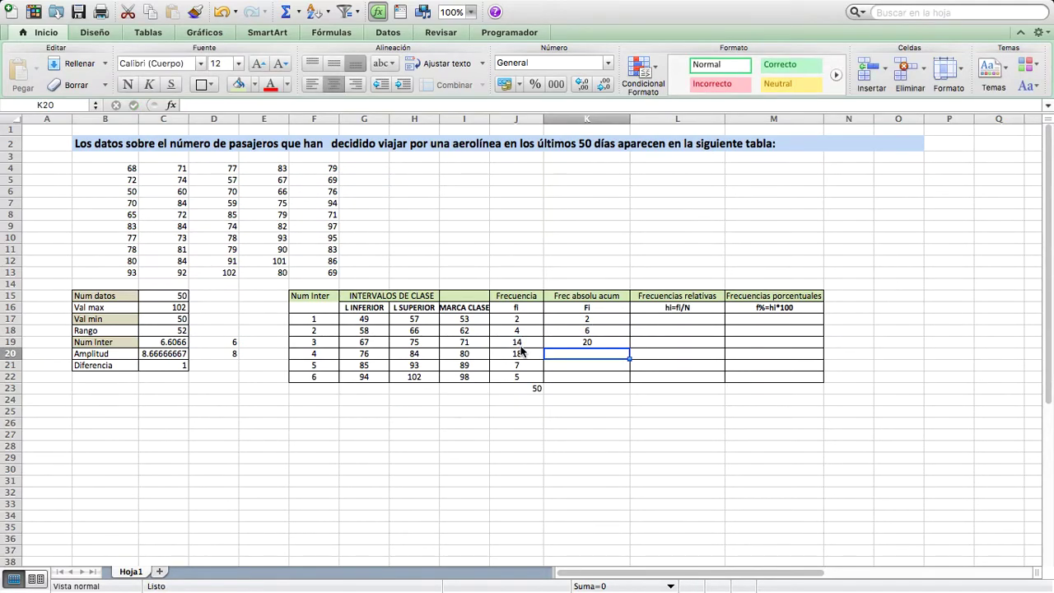
{"action": "left_click", "coordinate": [577, 342]}
{"action": "left_click_drag", "start_coordinate": [629, 349], "coordinate": [631, 382]}
{"action": "left_click", "coordinate": [584, 376]}
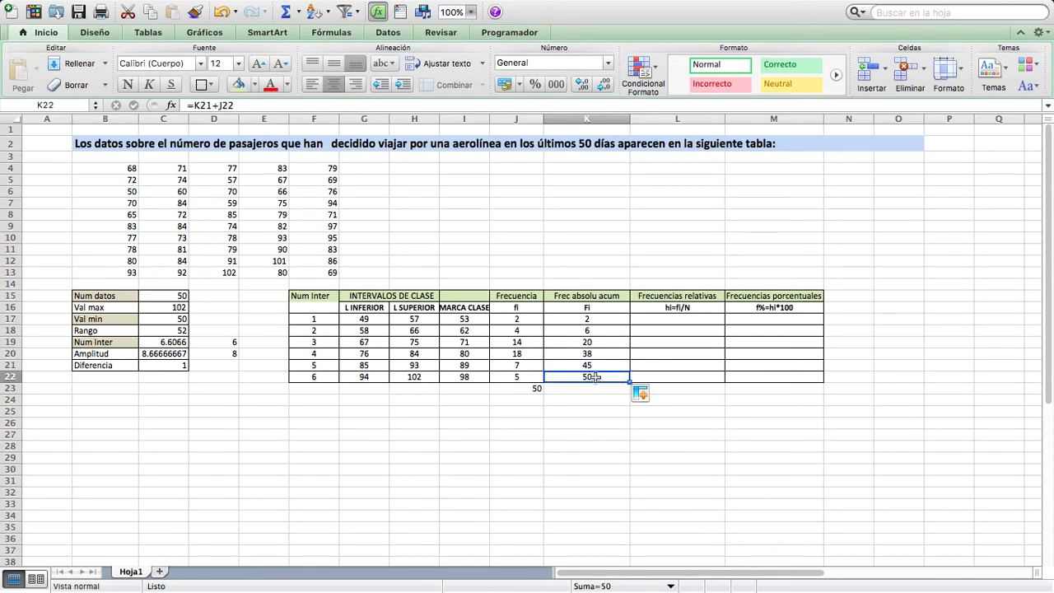
{"action": "left_click", "coordinate": [535, 399]}
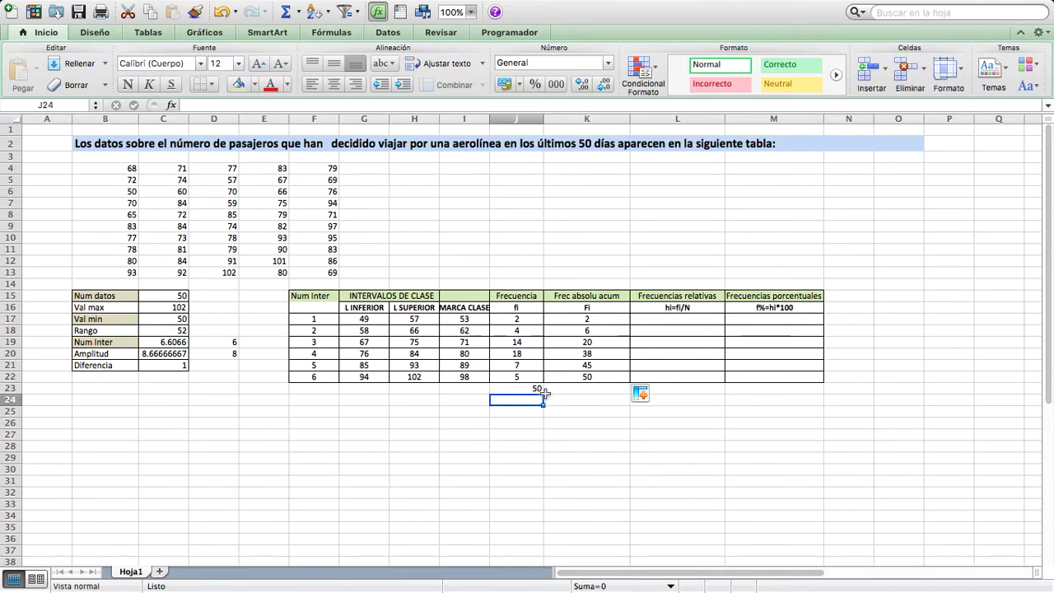
Calculate the first class's relative frequency in L17 by dividing its frequency by the total, =J17/J23.
{"action": "left_click", "coordinate": [670, 318]}
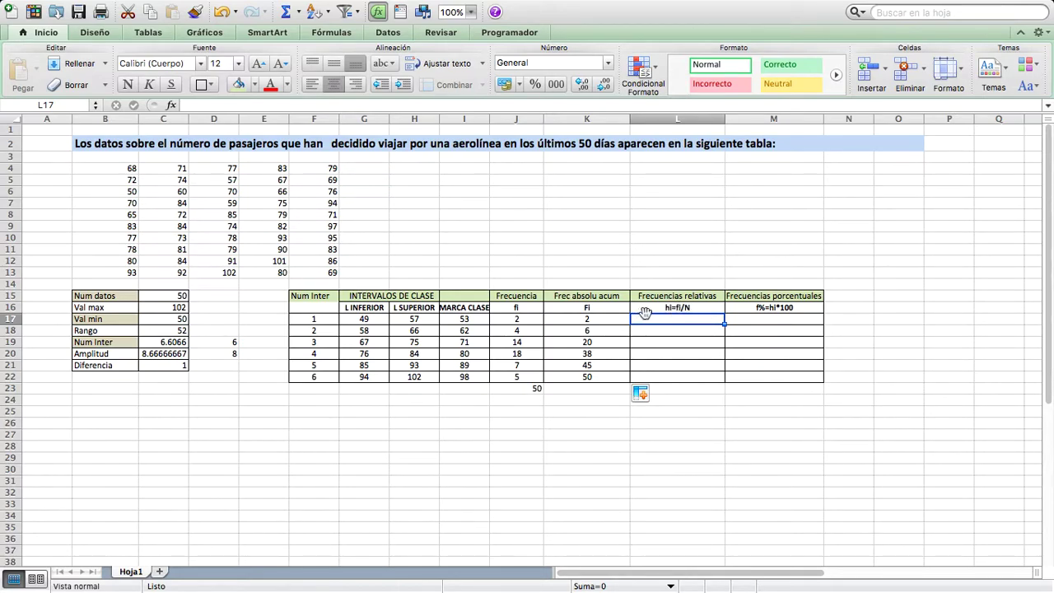
{"action": "left_click", "coordinate": [523, 319]}
{"action": "left_click", "coordinate": [524, 333]}
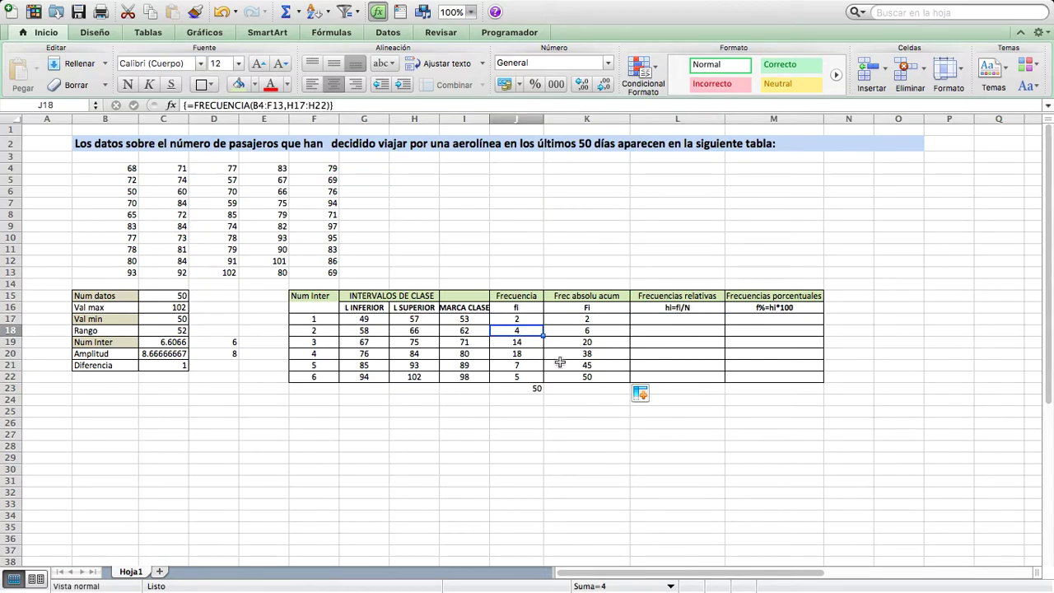
{"action": "left_click", "coordinate": [669, 320]}
{"action": "left_click", "coordinate": [540, 386]}
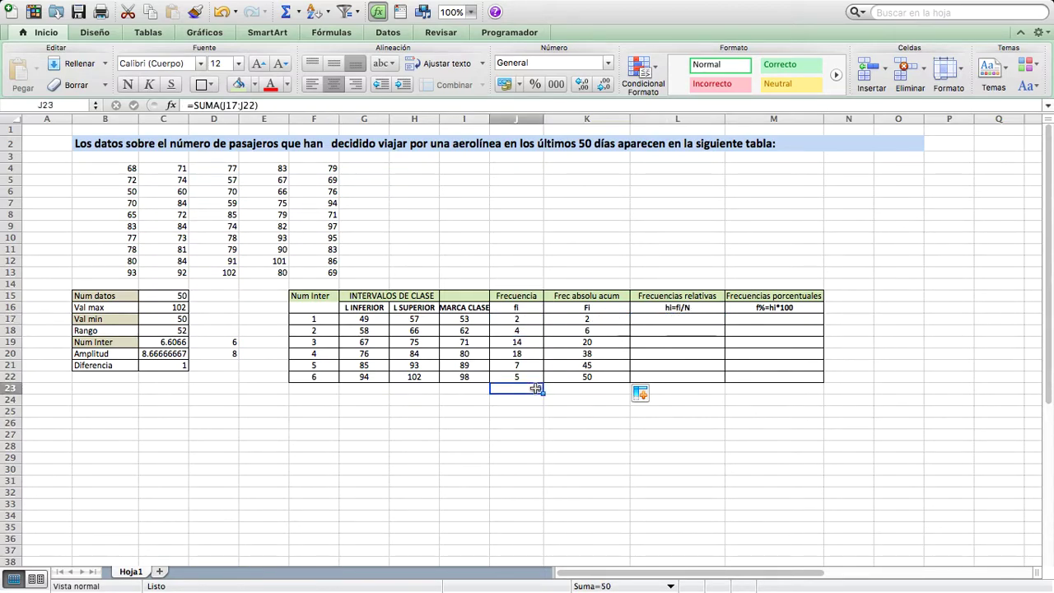
{"action": "left_click", "coordinate": [666, 320]}
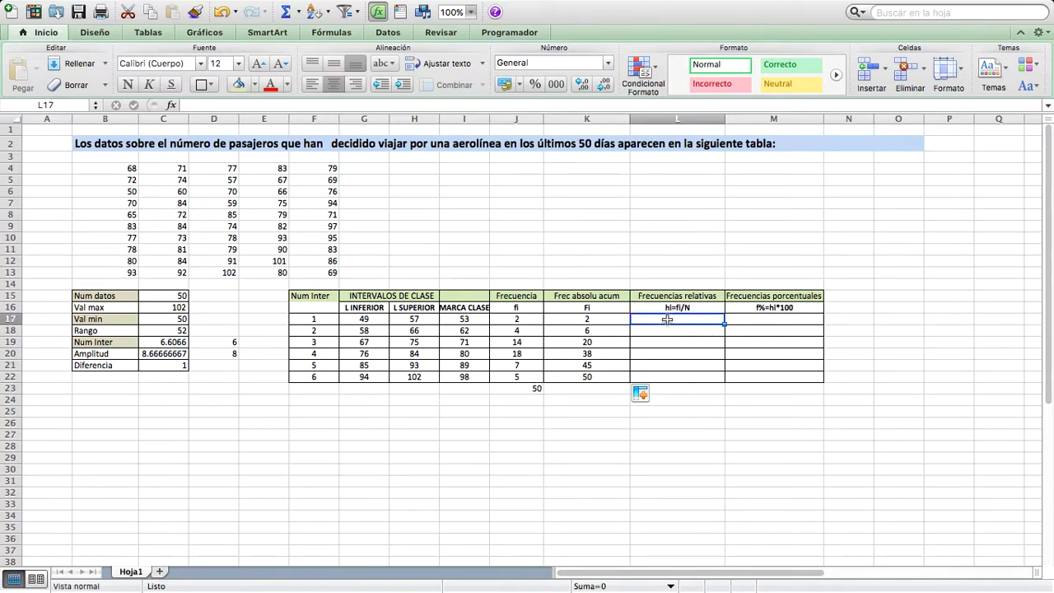
{"action": "type", "text": "="}
{"action": "left_click", "coordinate": [508, 321]}
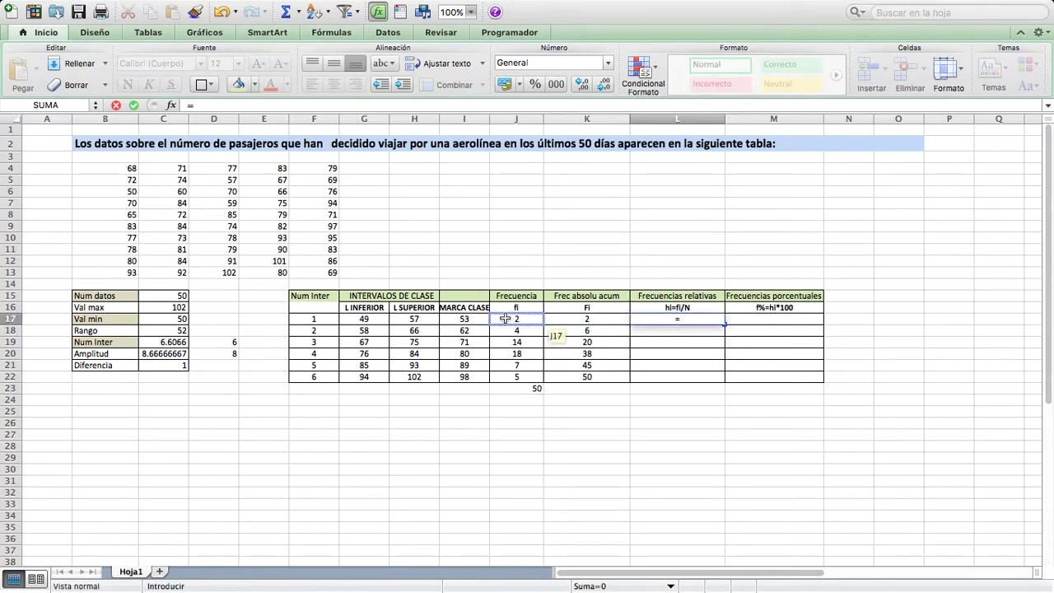
{"action": "type", "text": "/"}
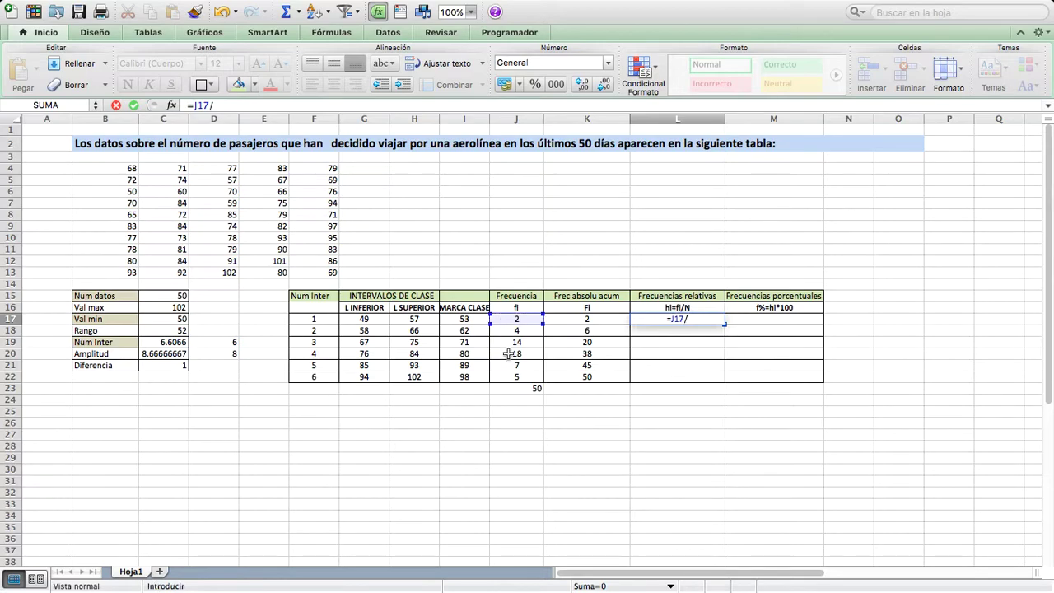
{"action": "left_click", "coordinate": [524, 394]}
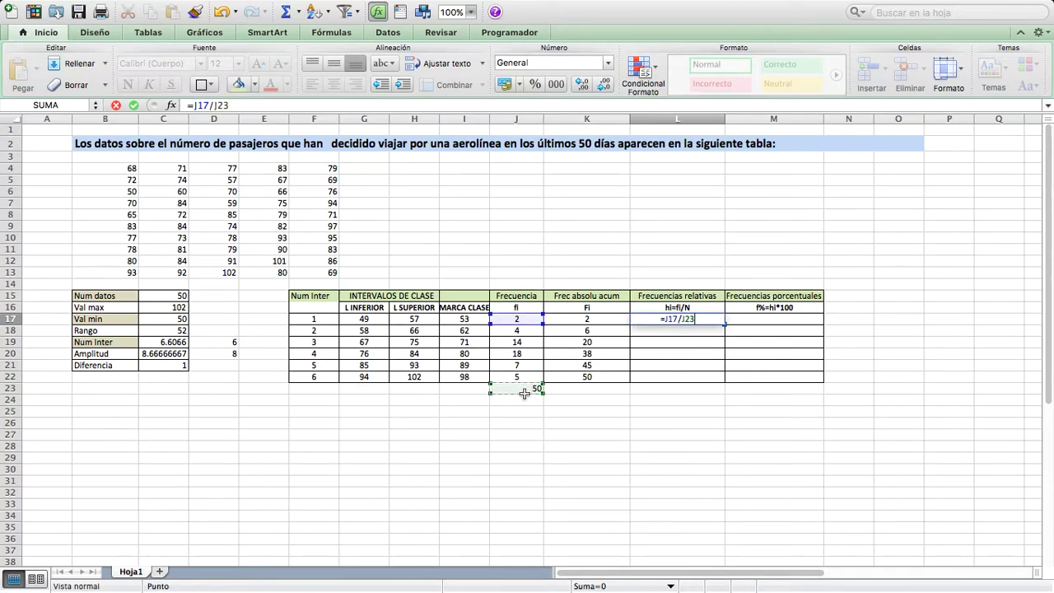
{"action": "key", "text": "Return"}
Make the total reference in L17 absolute, =J17/$J$23, and copy the formula down to L22.
{"action": "left_click", "coordinate": [665, 319]}
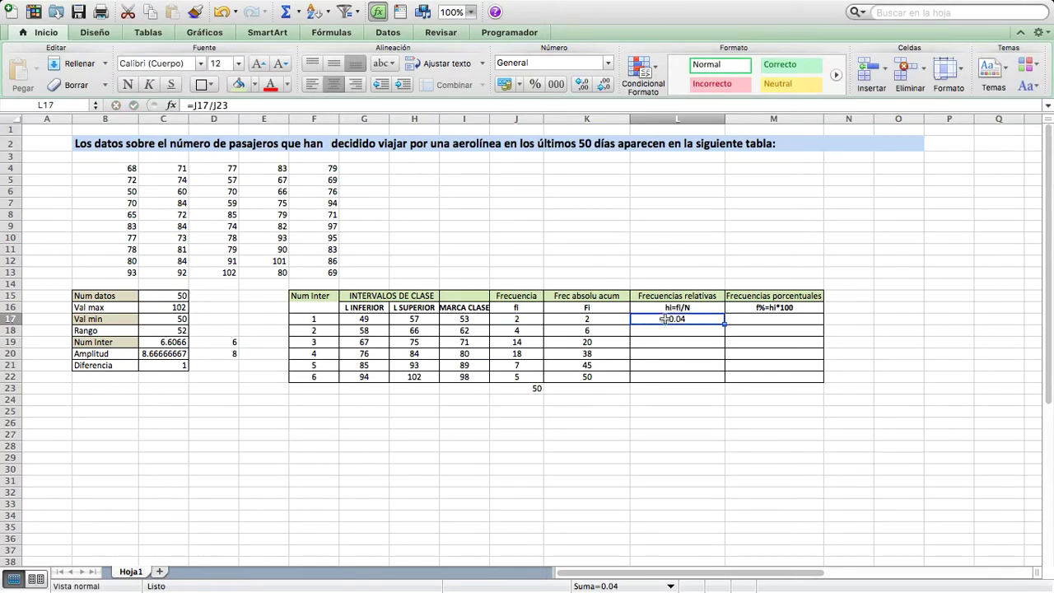
{"action": "left_click", "coordinate": [211, 107]}
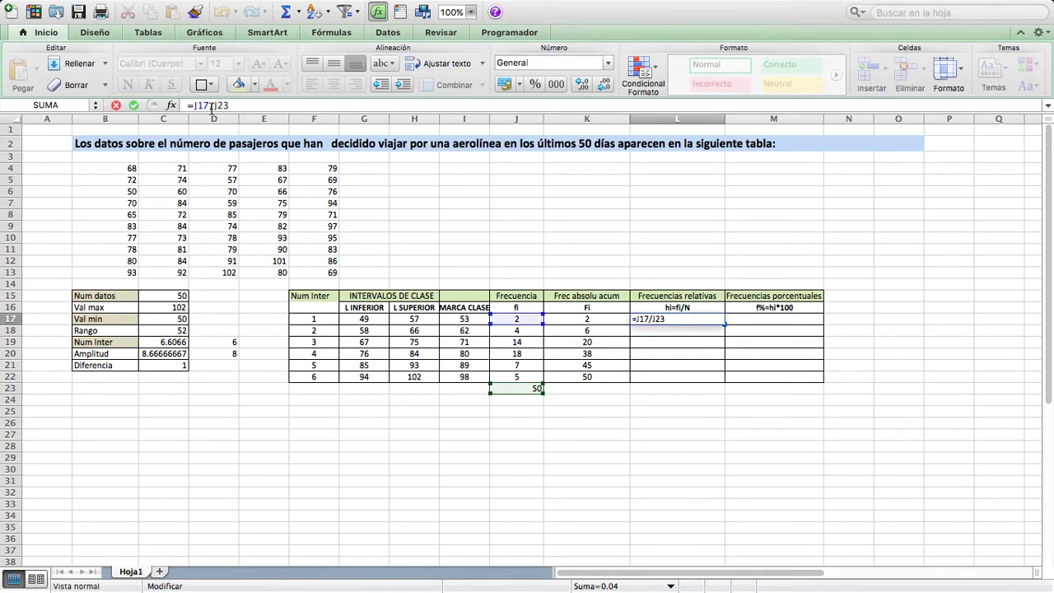
{"action": "type", "text": "$J$"}
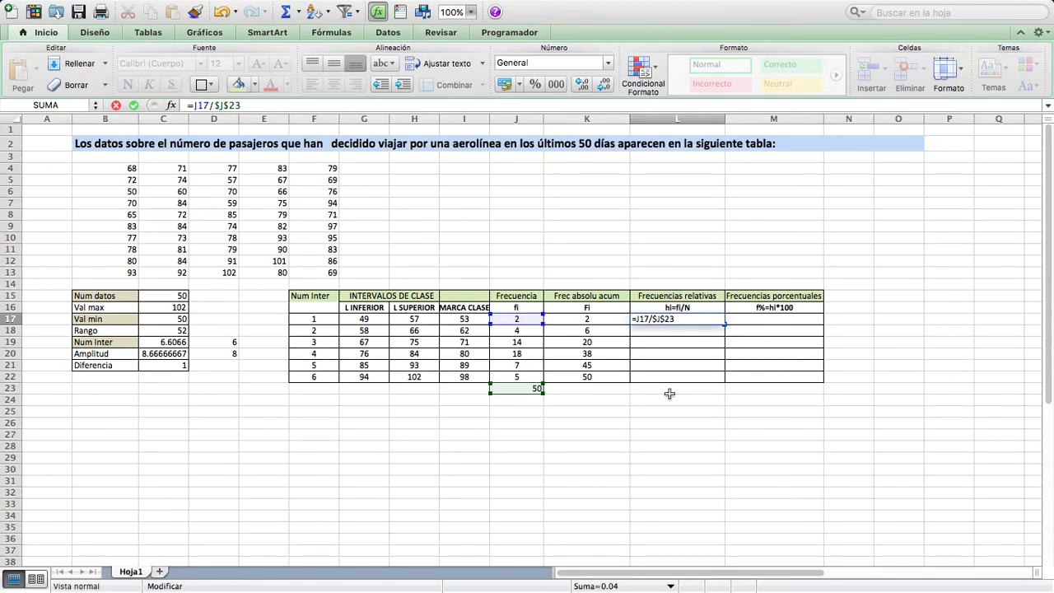
{"action": "left_click", "coordinate": [680, 319]}
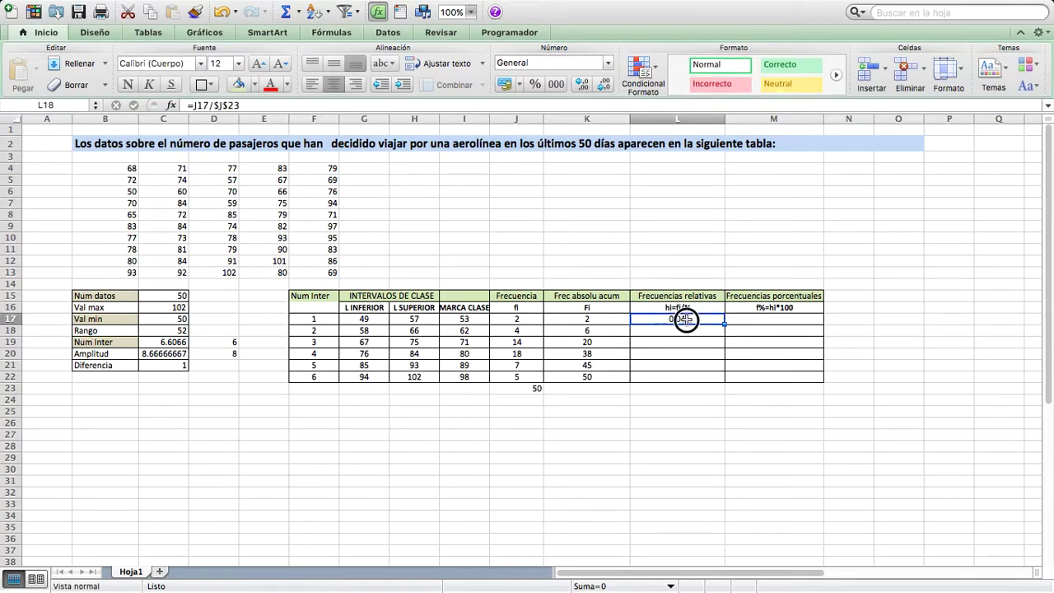
{"action": "left_click_drag", "start_coordinate": [724, 324], "coordinate": [720, 382]}
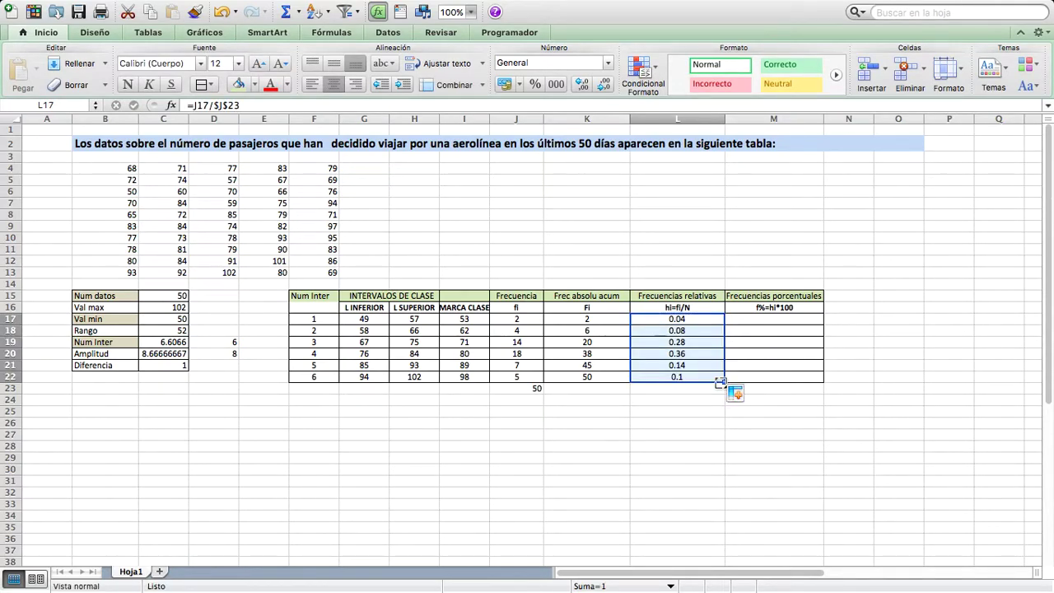
Calculate the first percentage frequency in M17 with =L17*100 and copy the formula down to M22.
{"action": "left_click", "coordinate": [765, 319]}
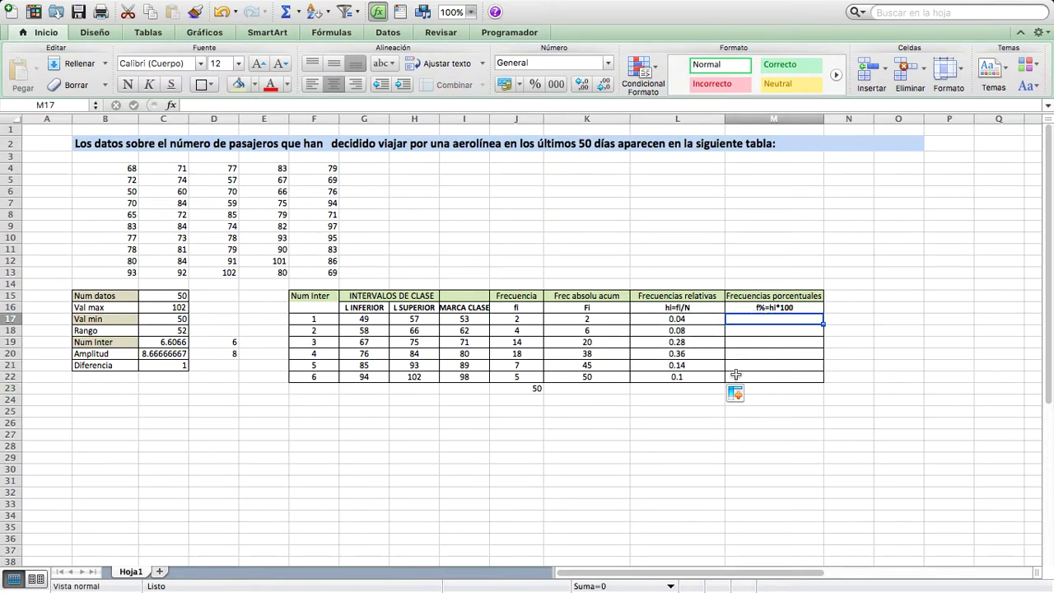
{"action": "type", "text": "="}
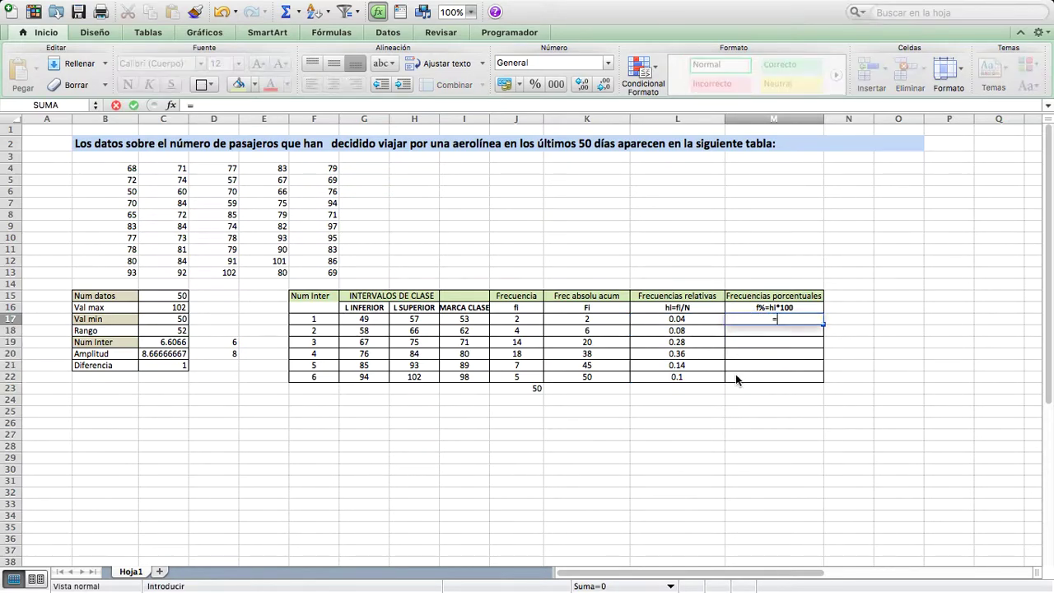
{"action": "left_click", "coordinate": [678, 321]}
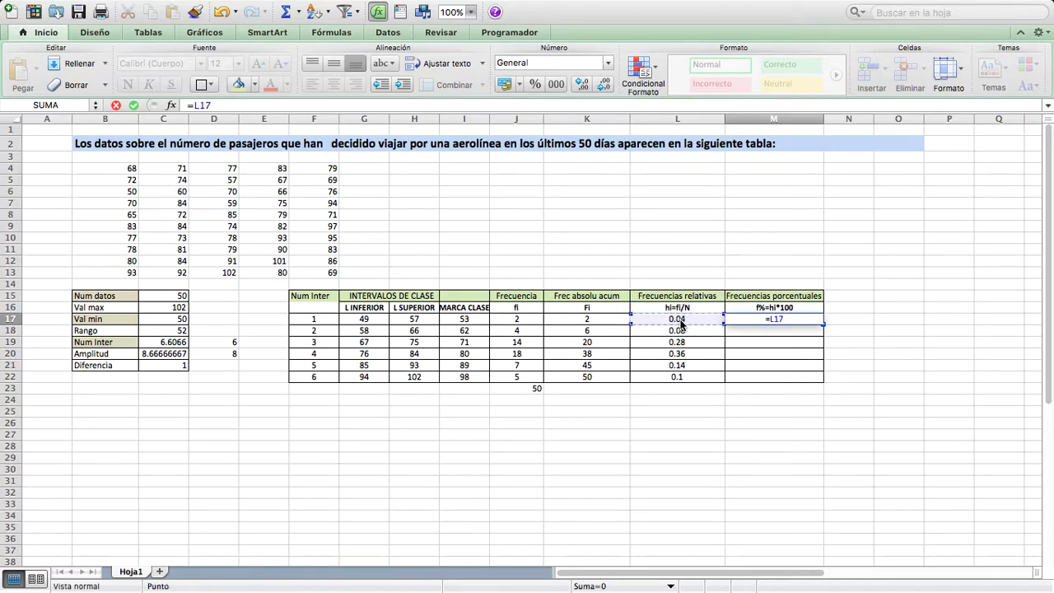
{"action": "type", "text": "*100"}
{"action": "key", "text": "Return"}
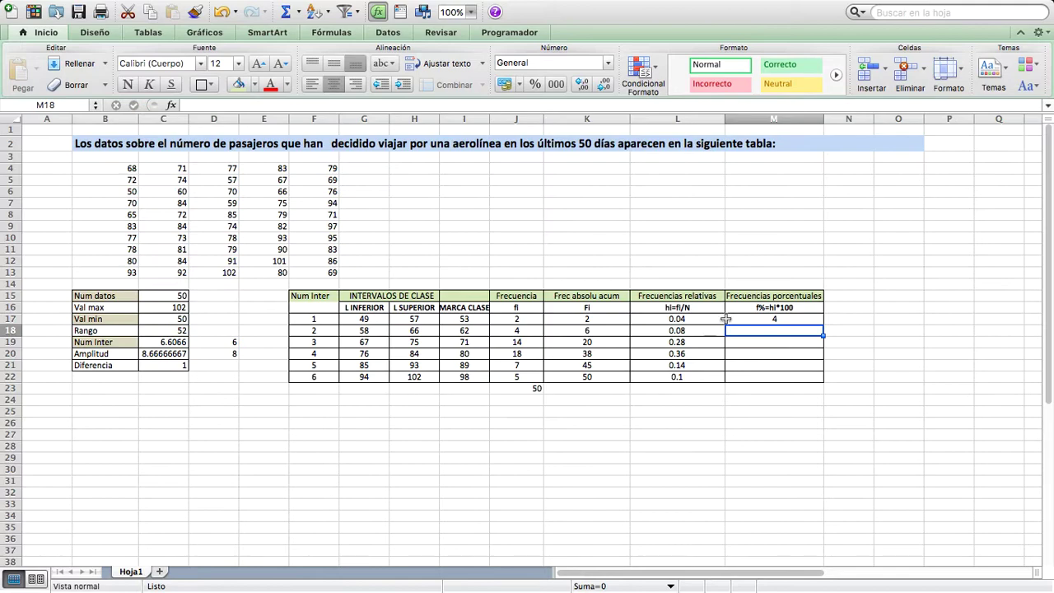
{"action": "left_click", "coordinate": [803, 319]}
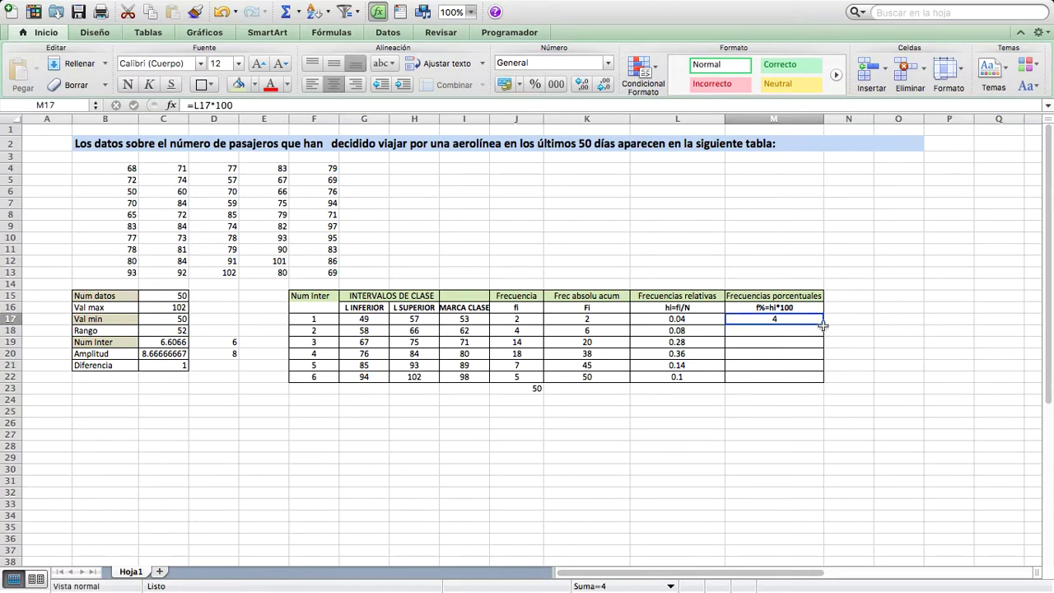
{"action": "left_click_drag", "start_coordinate": [823, 323], "coordinate": [819, 378]}
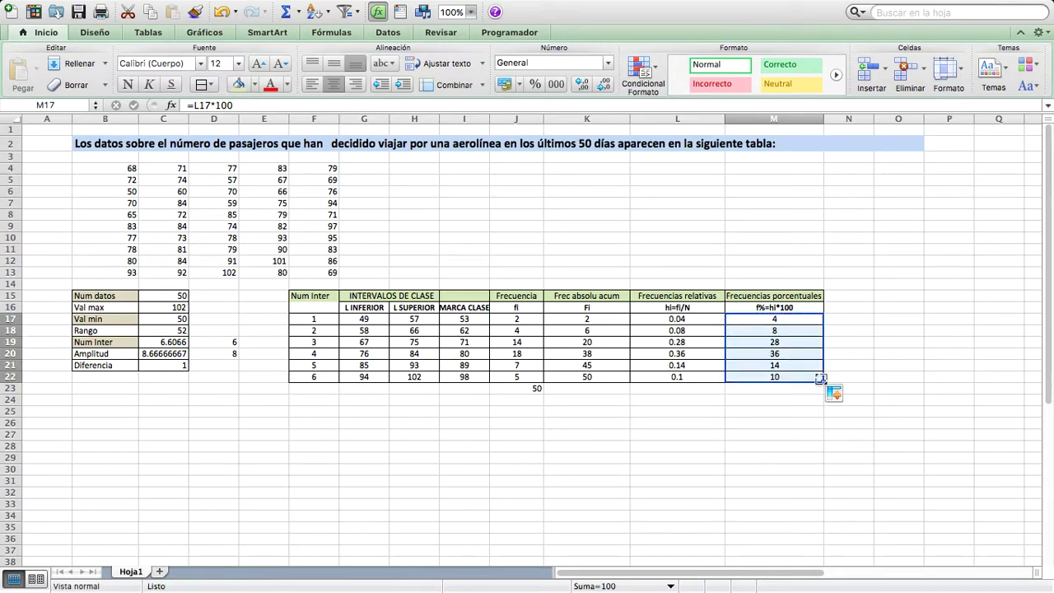
Total the relative frequencies in L23 with =SUMA(L17:L22), and total the percentage frequencies in M23.
{"action": "left_click", "coordinate": [684, 387]}
{"action": "type", "text": "="}
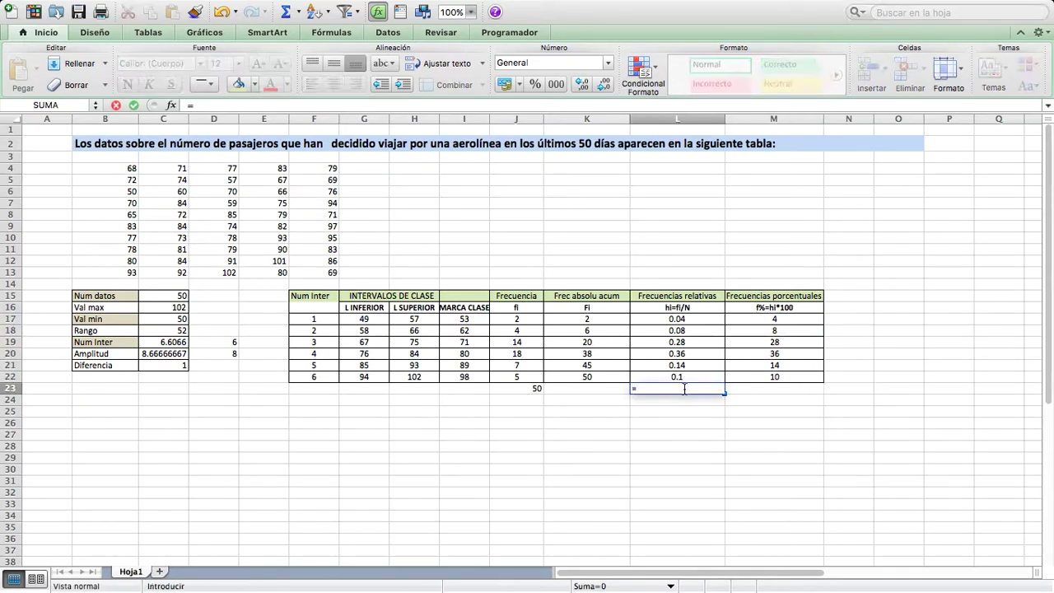
{"action": "type", "text": "suMA"}
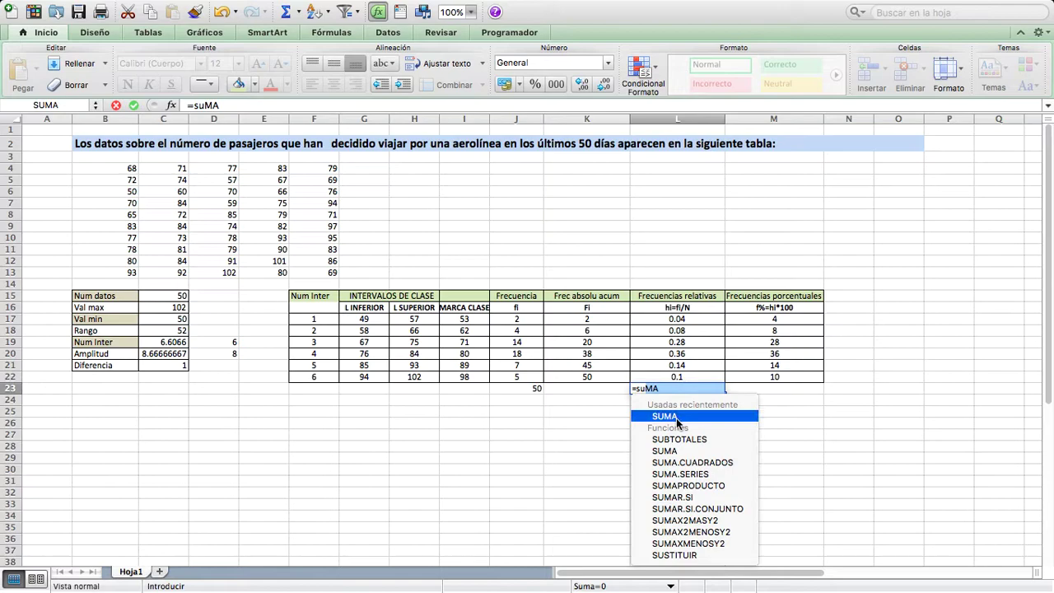
{"action": "double_click", "coordinate": [667, 416]}
{"action": "left_click", "coordinate": [662, 322]}
{"action": "left_click_drag", "start_coordinate": [663, 323], "coordinate": [674, 377]}
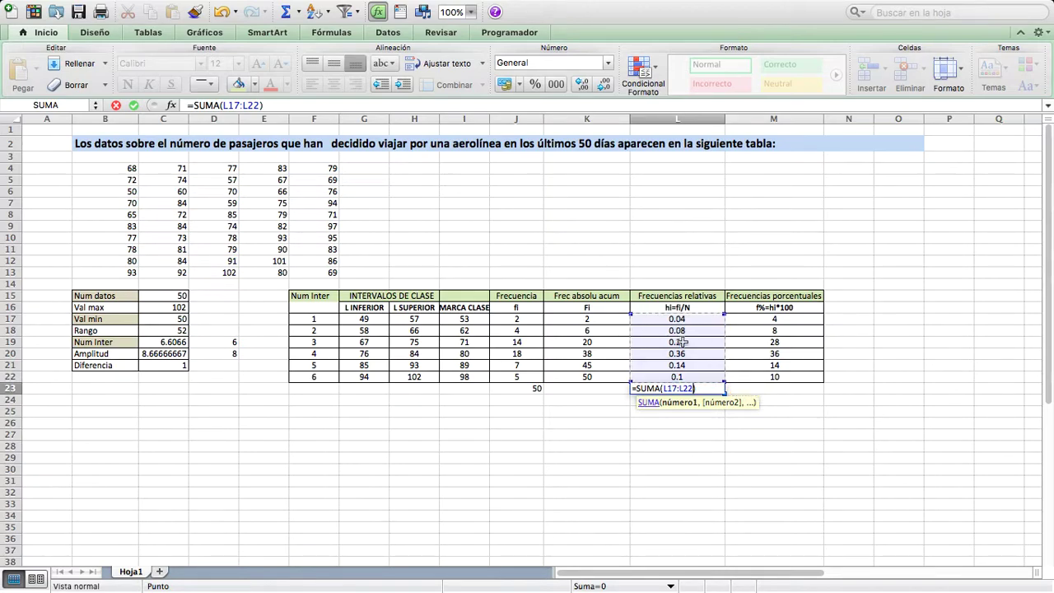
{"action": "key", "text": "Return"}
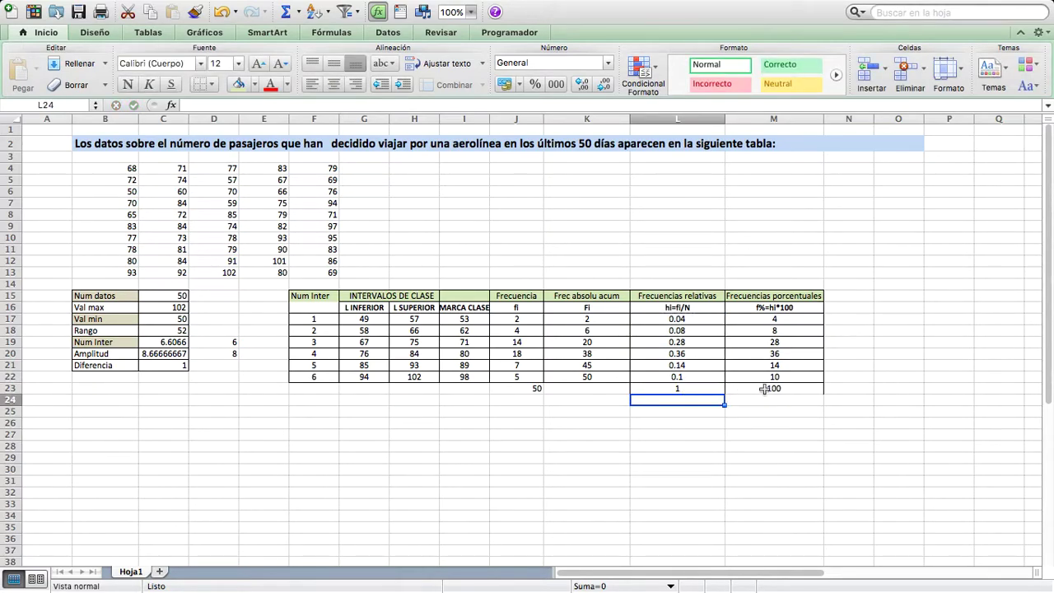
{"action": "left_click", "coordinate": [777, 388]}
{"action": "left_click", "coordinate": [683, 399]}
{"action": "left_click", "coordinate": [675, 390]}
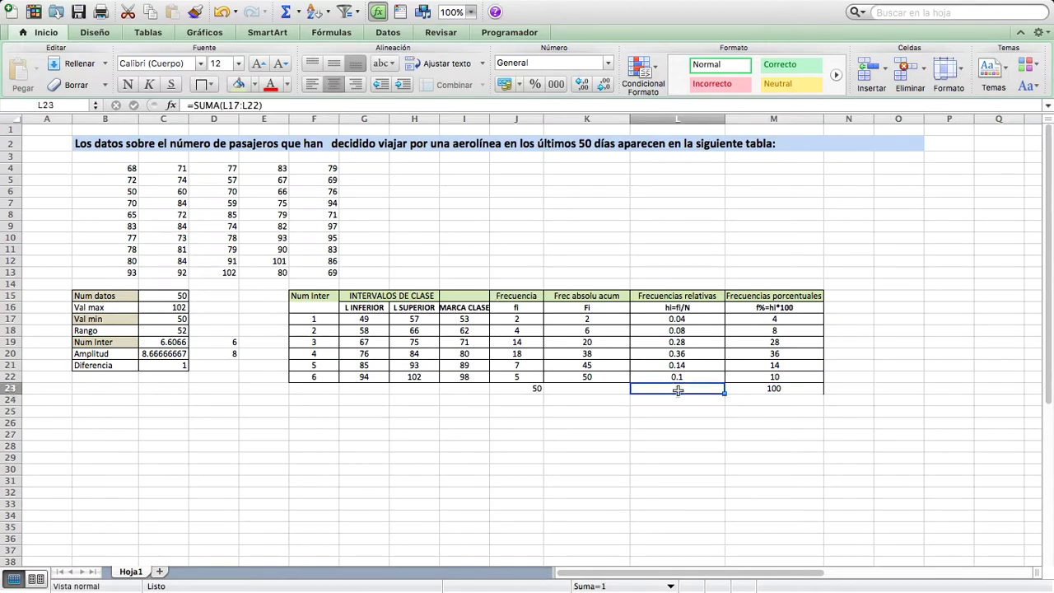
{"action": "left_click", "coordinate": [764, 390]}
{"action": "left_click", "coordinate": [534, 425]}
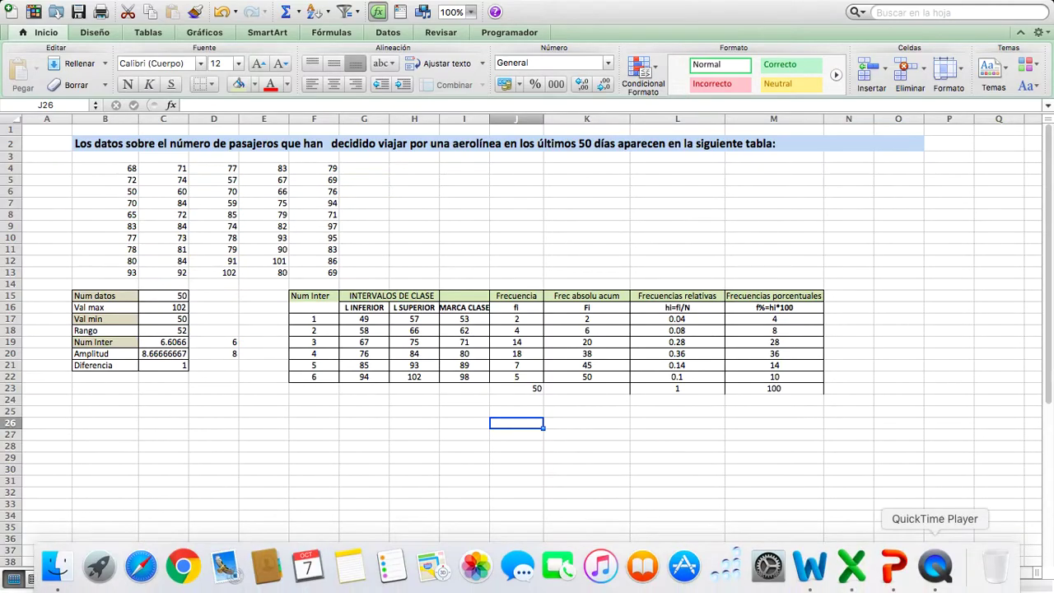
{"action": "left_click", "coordinate": [934, 568]}
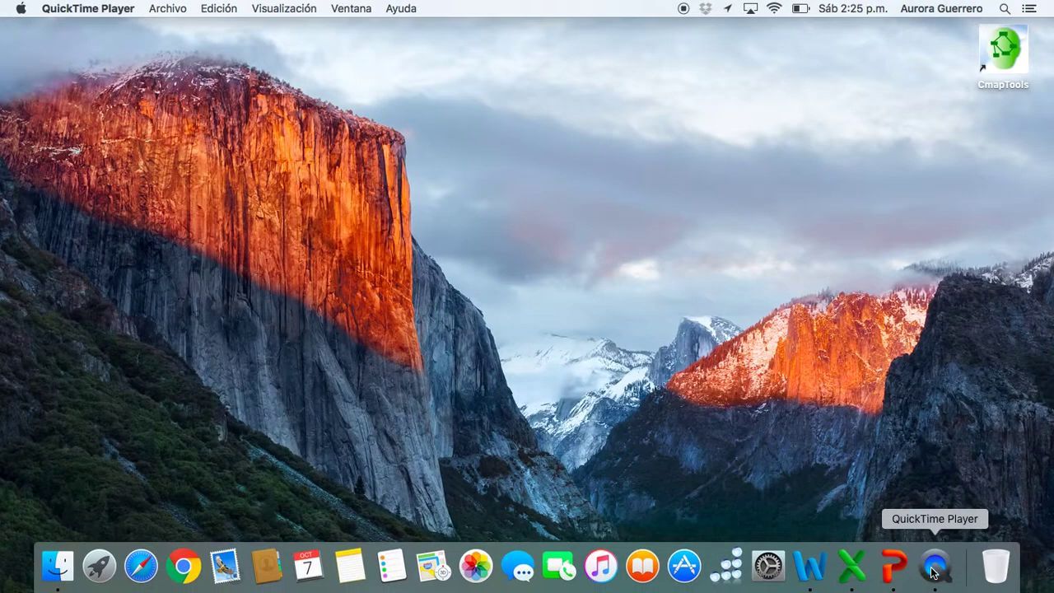
{"action": "right_click", "coordinate": [934, 568]}
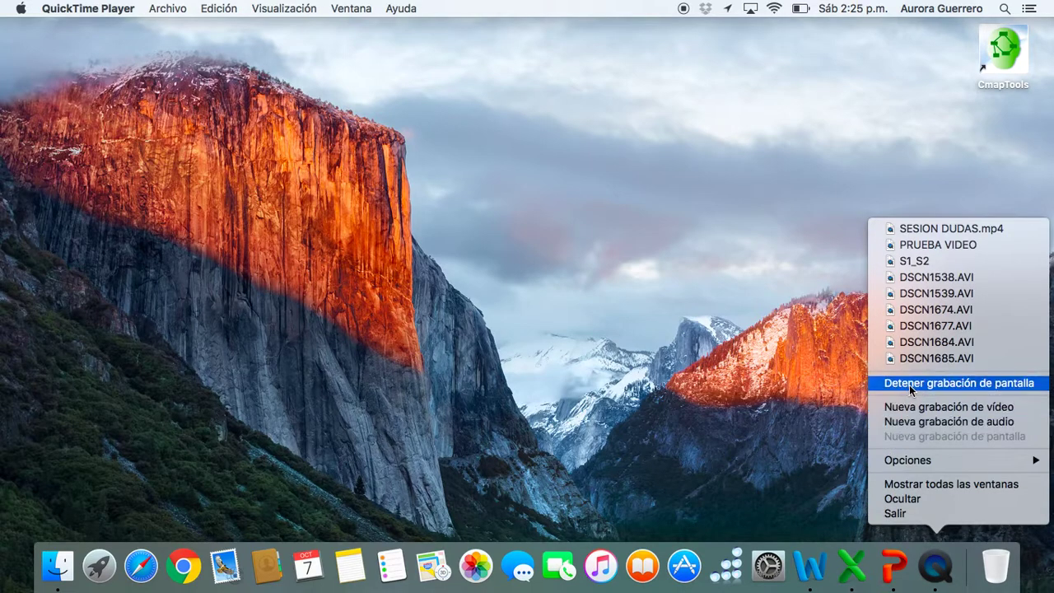